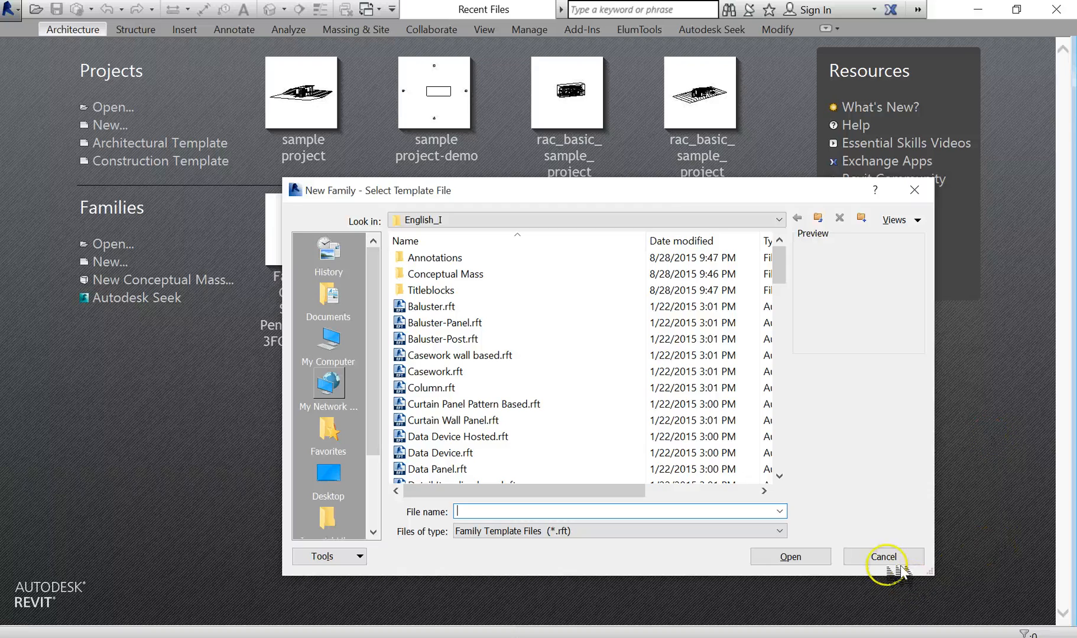
Dismiss the template chooser and start a new family from the Window.rft template
left_click(886, 559)
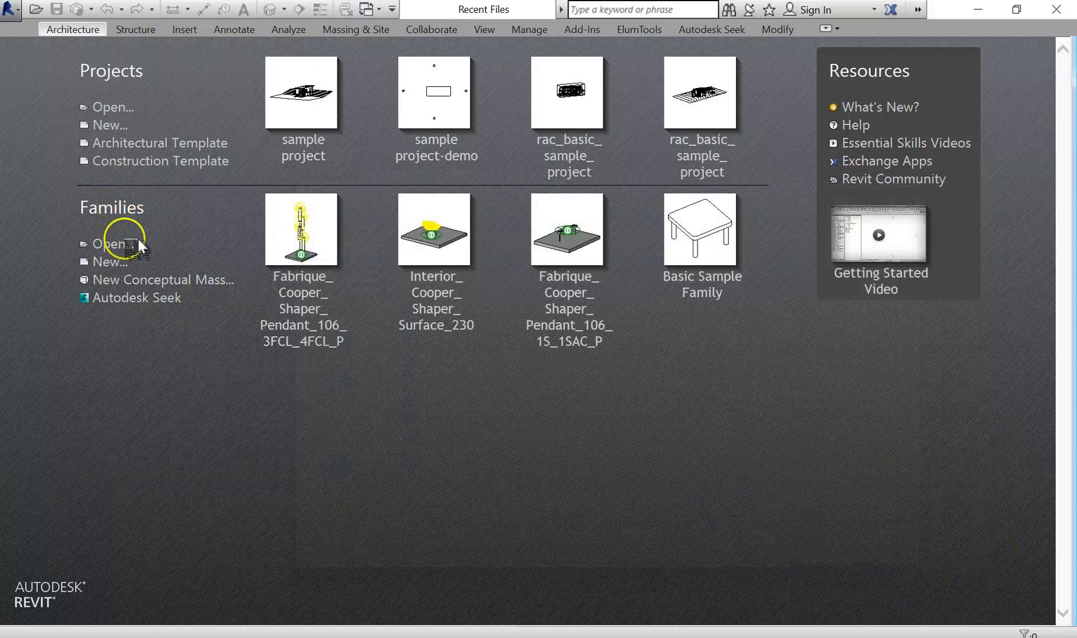
left_click(110, 262)
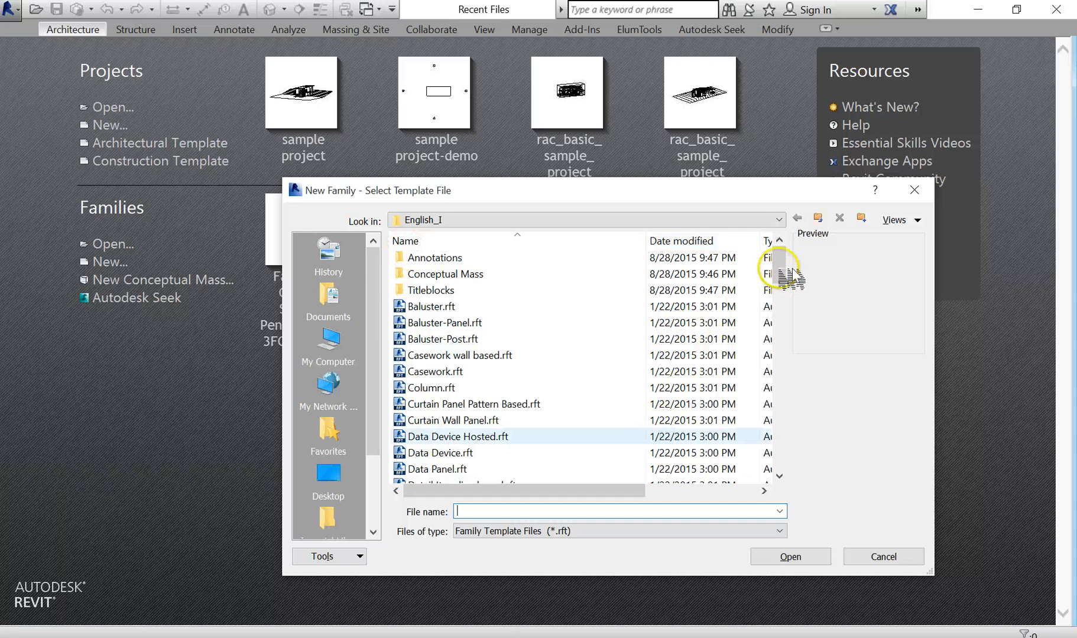
mouse_move(788, 274)
left_mouse_down()
mouse_move(795, 479)
mouse_move(754, 496)
left_mouse_up()
left_click(453, 468)
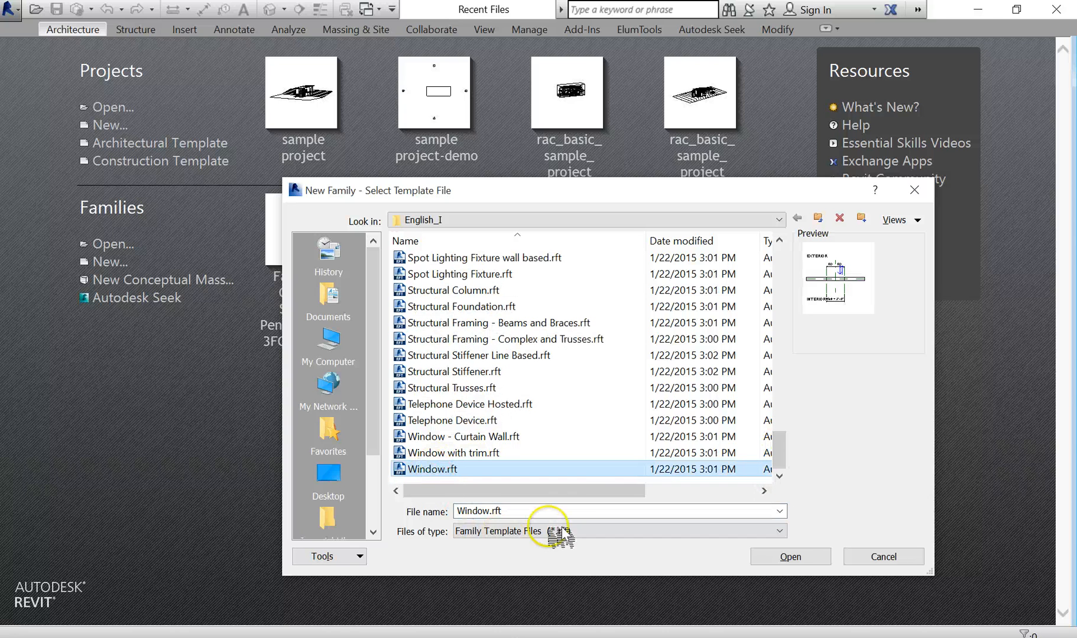
left_click(806, 557)
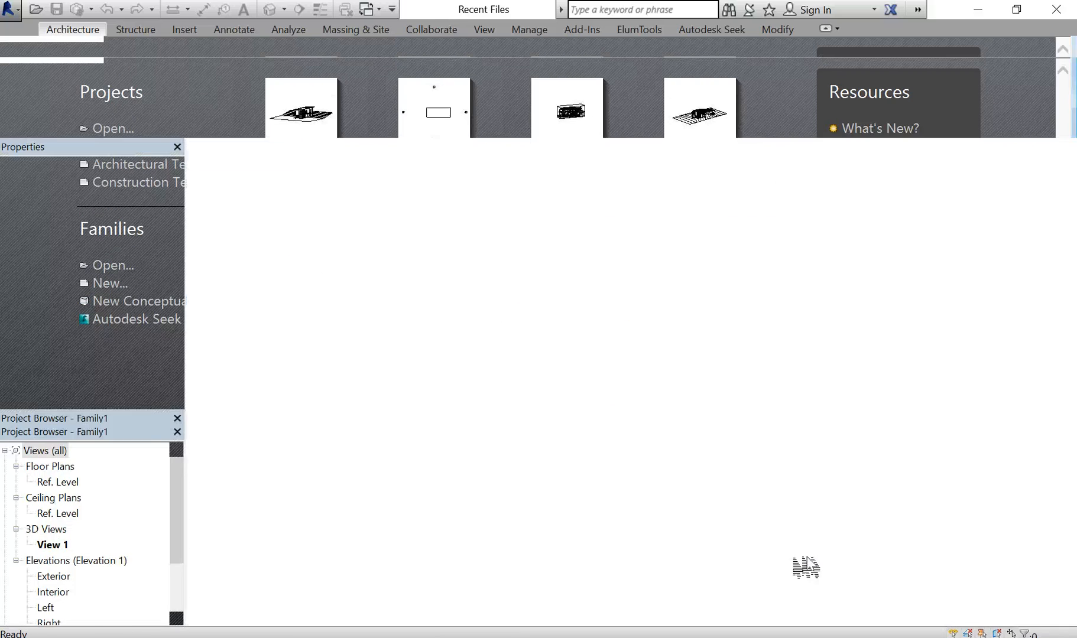
Zoom around the floor plan, then switch to the Exterior elevation view
scroll(697, 425, "down", 3)
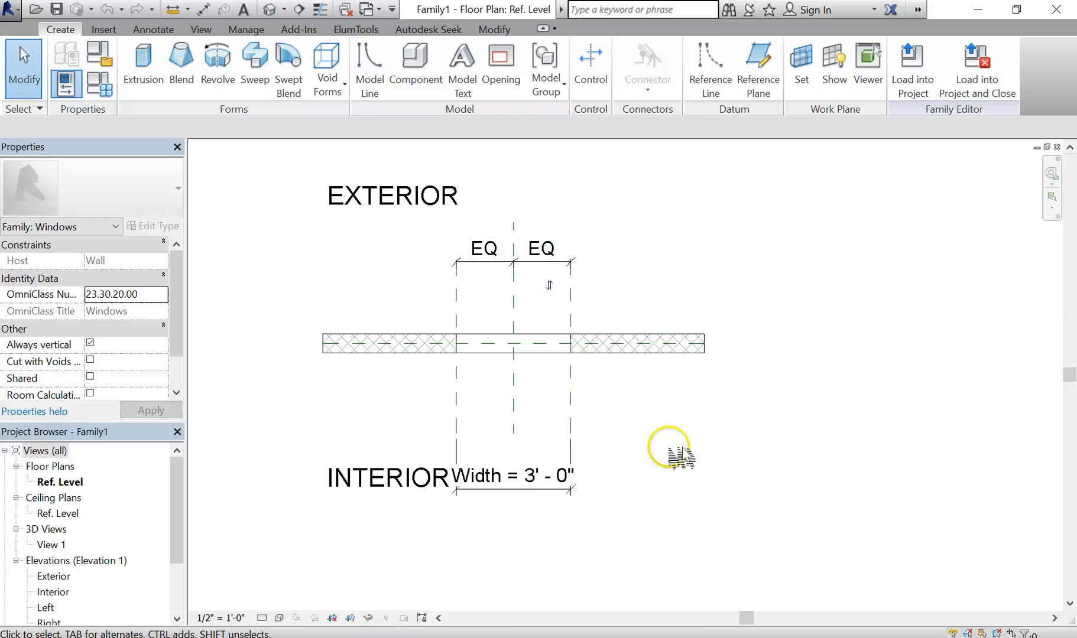
scroll(730, 444, "down", 1)
scroll(665, 423, "down", 1)
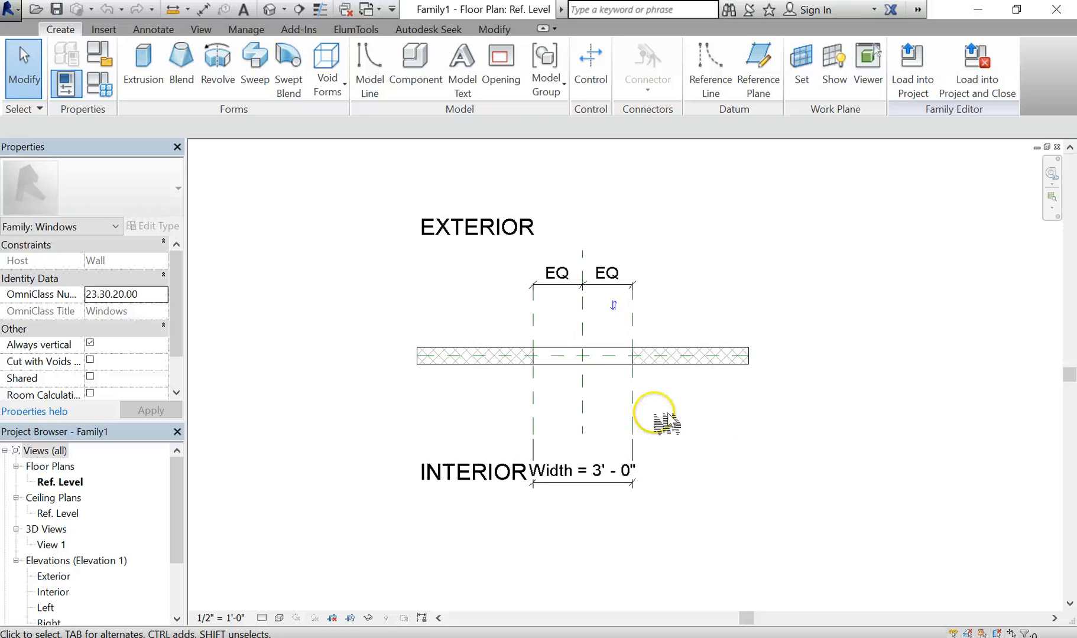
scroll(656, 408, "up", 1)
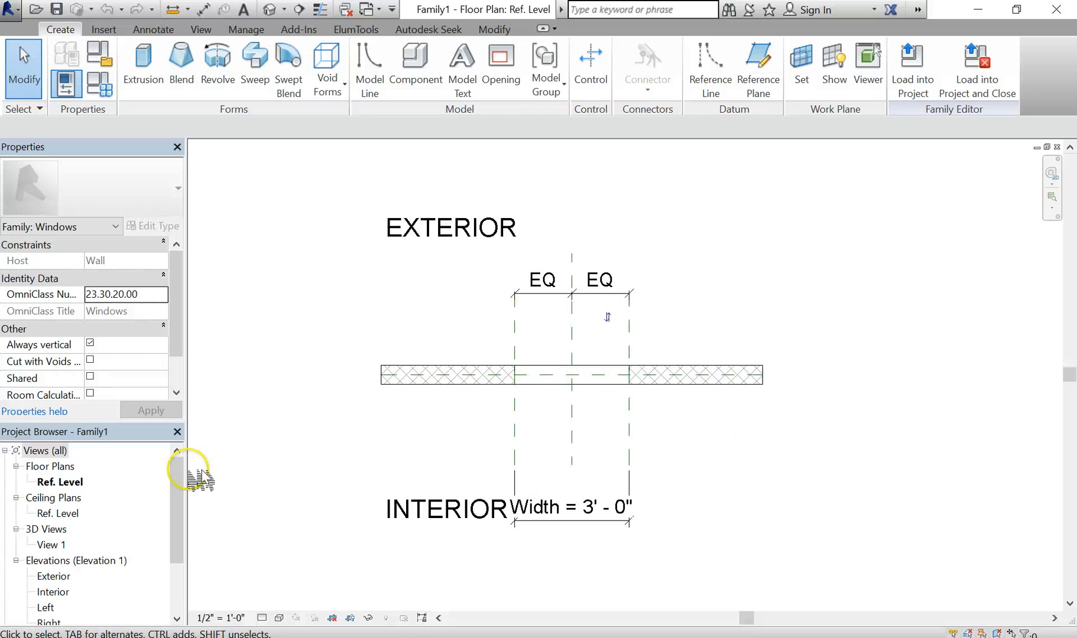
double_click(57, 577)
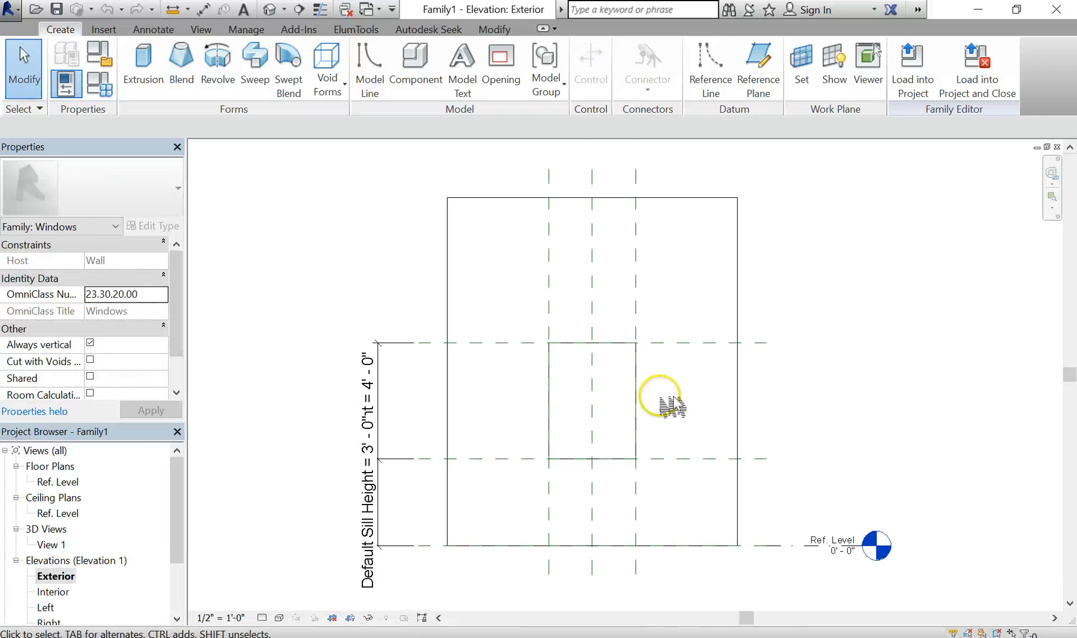
Move the Height = 4'-0" dimension left, clear of the Default Sill Height = 3'-0" dimension
scroll(659, 396, "up", 1)
middle_click_drag(661, 403, 669, 284)
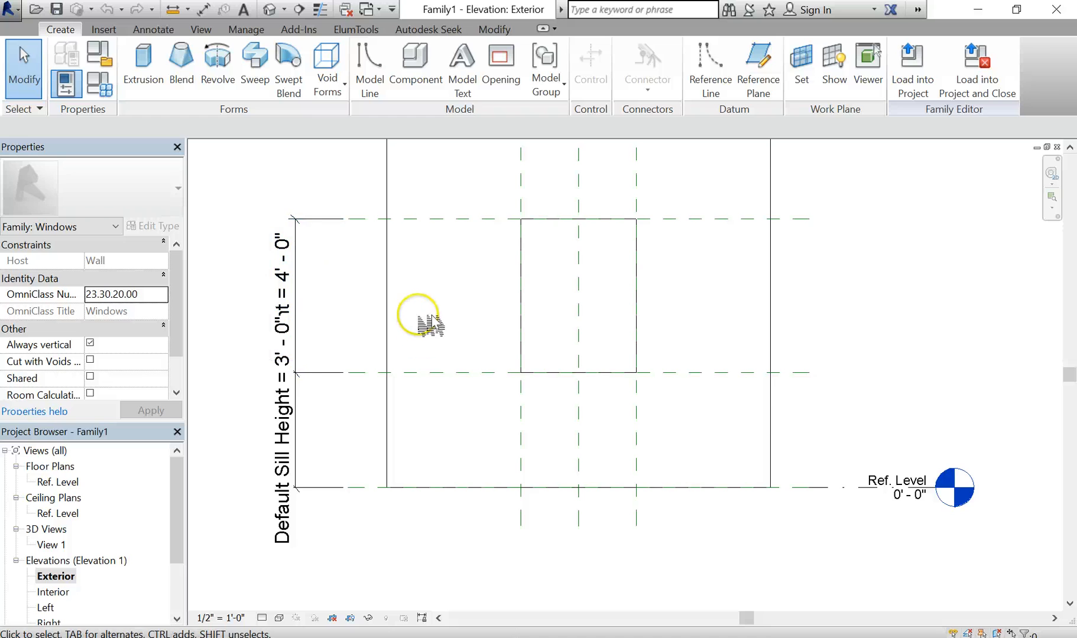
scroll(418, 315, "down", 2)
middle_click_drag(421, 360, 428, 415)
scroll(427, 416, "up", 1)
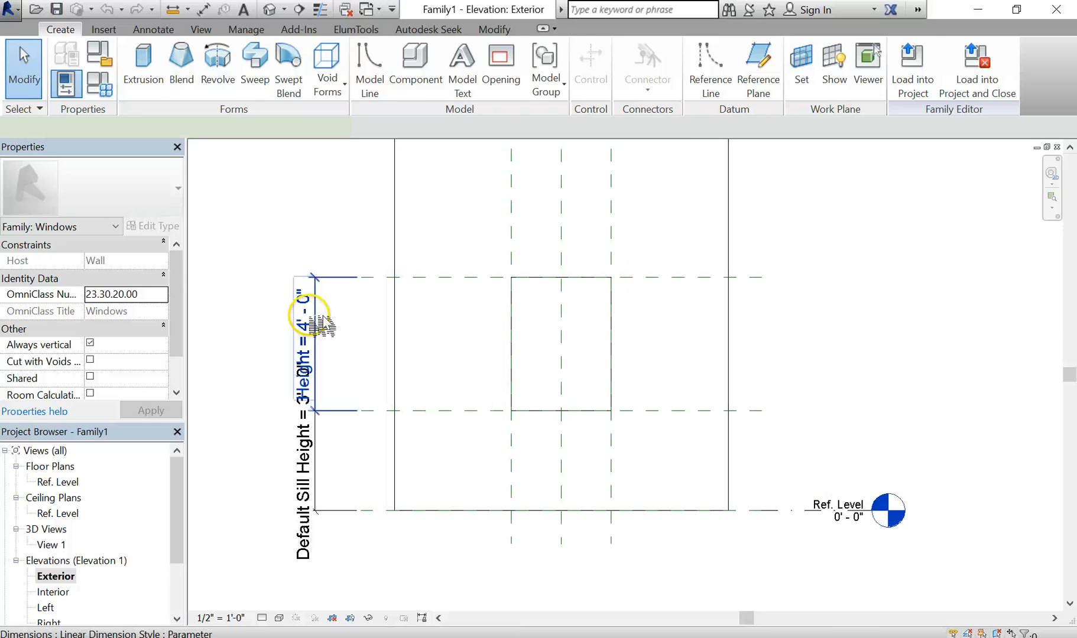
left_click(319, 324)
left_click_drag(319, 302, 260, 300)
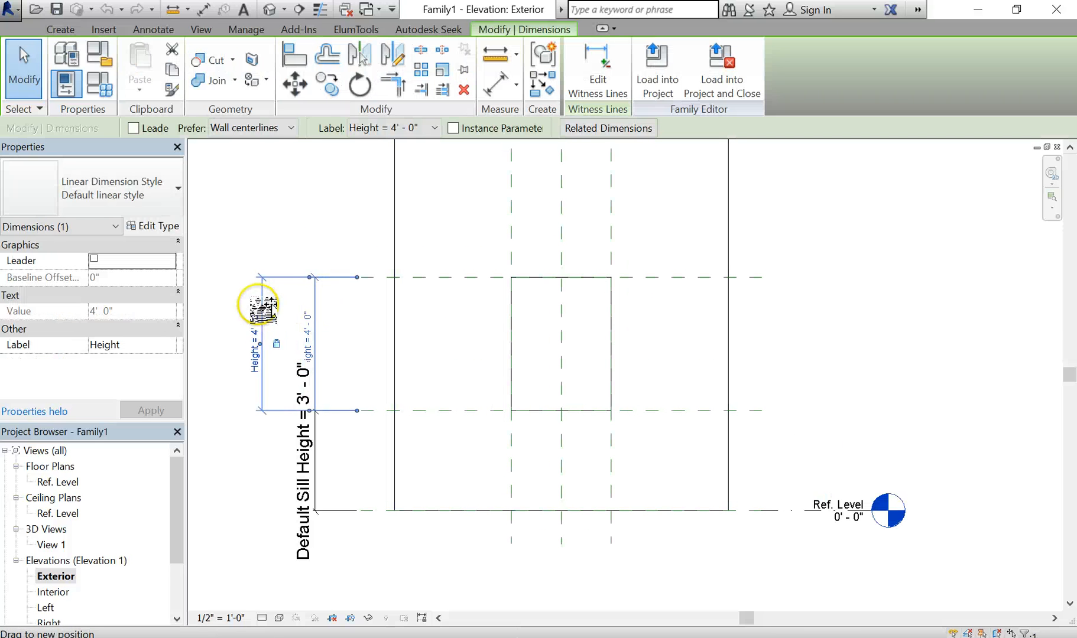
left_click(281, 467)
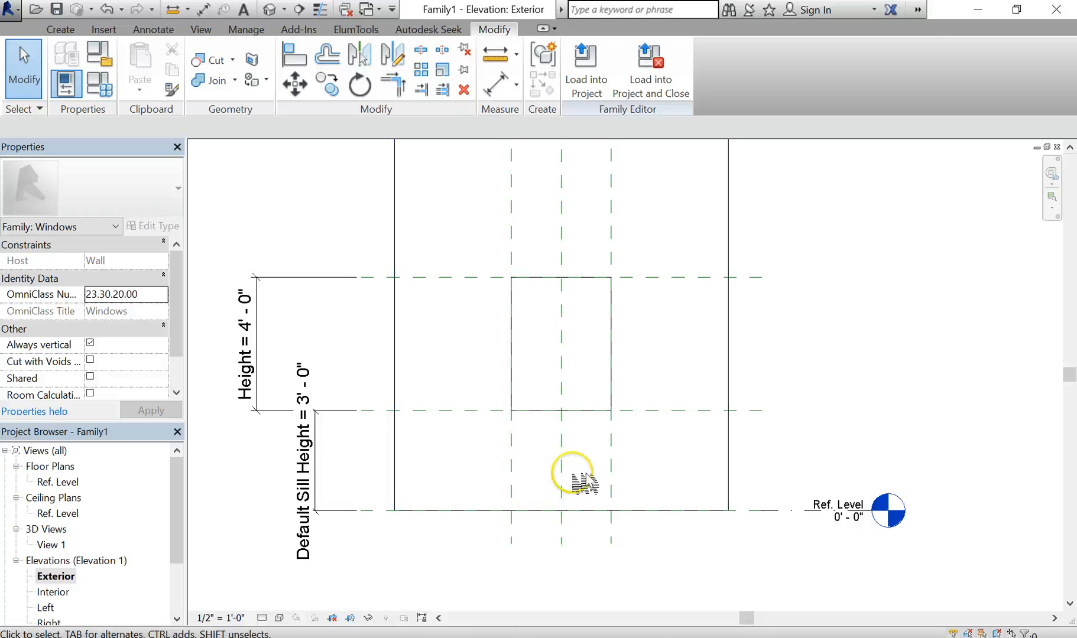
double_click(79, 482)
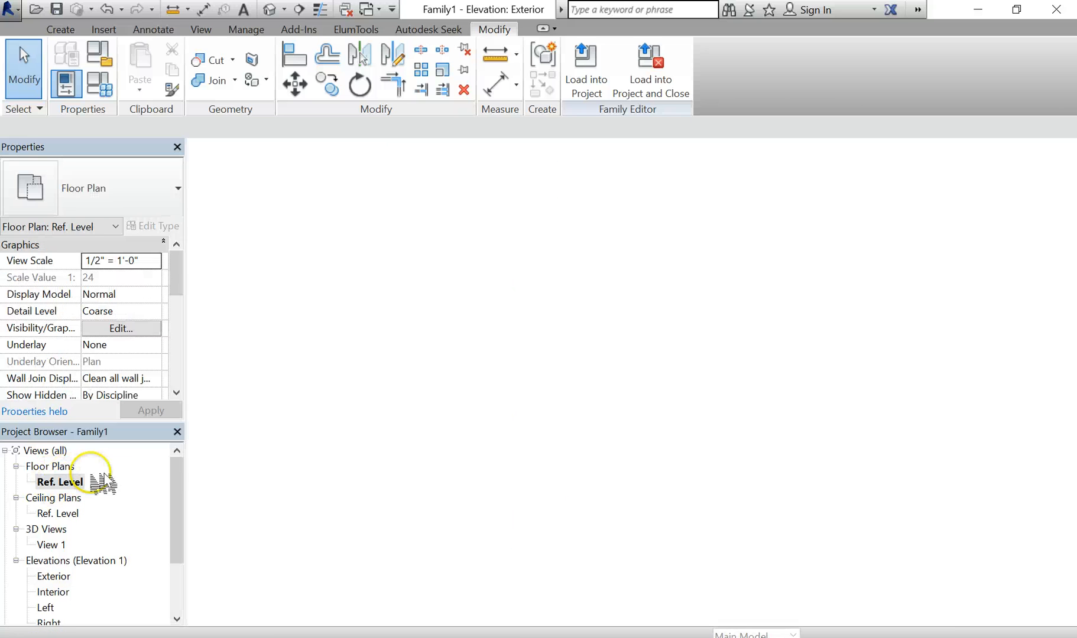
scroll(561, 535, "up", 2)
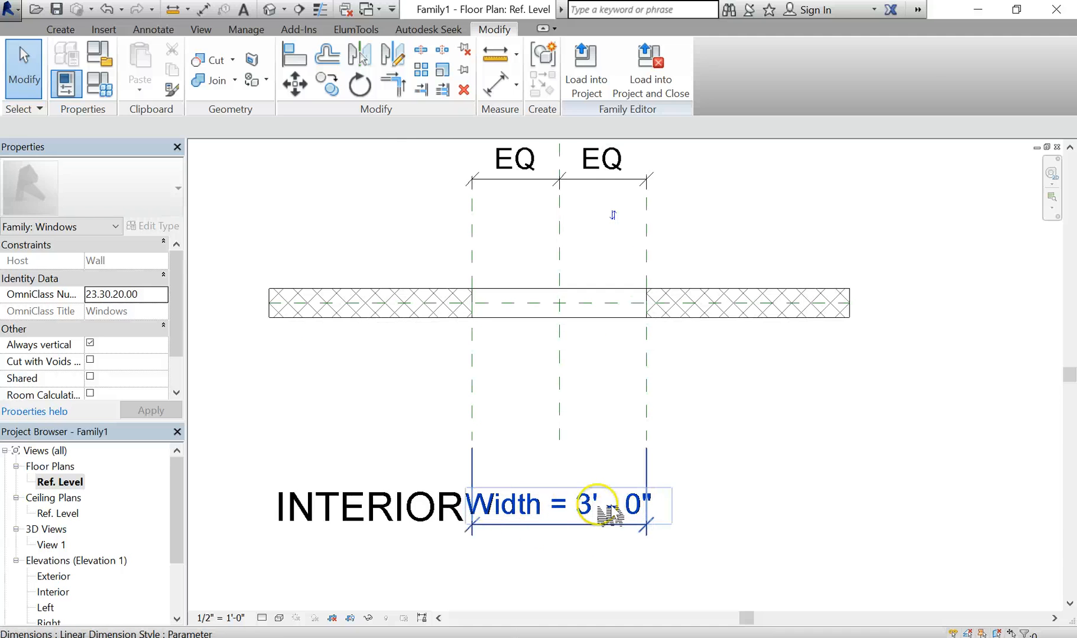
scroll(805, 506, "down", 3)
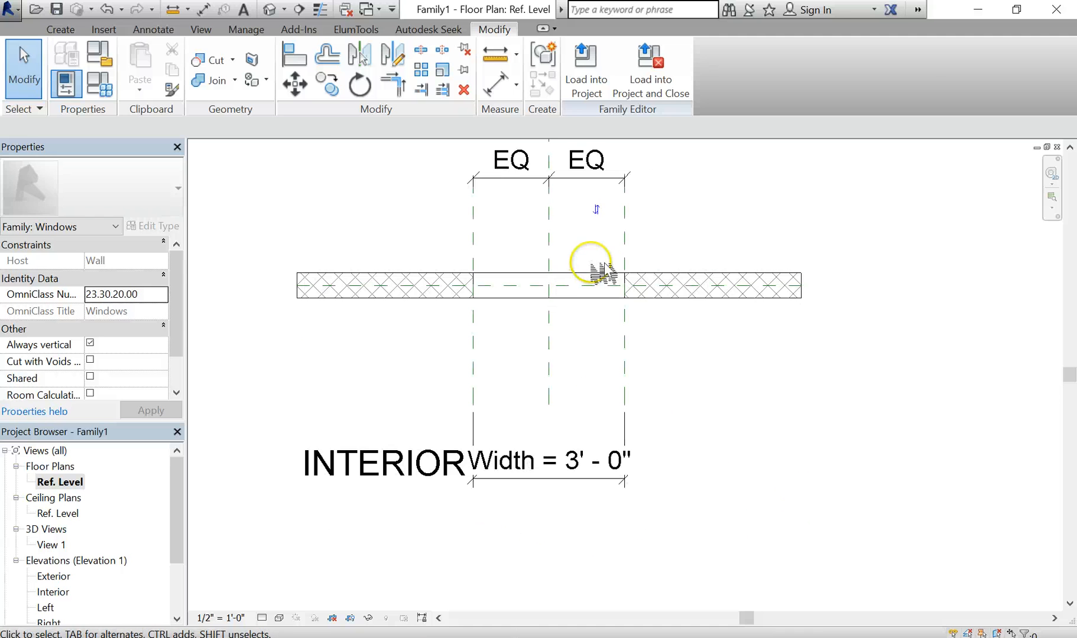
middle_click_drag(594, 266, 627, 339)
middle_click_drag(597, 260, 627, 296)
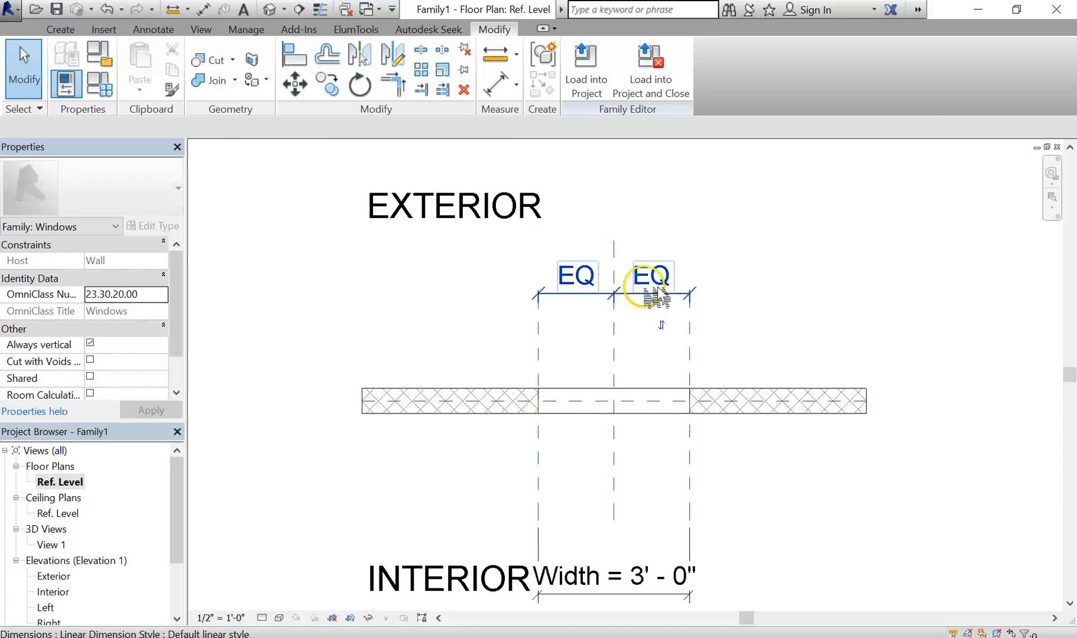
scroll(650, 291, "up", 3)
left_click(592, 275)
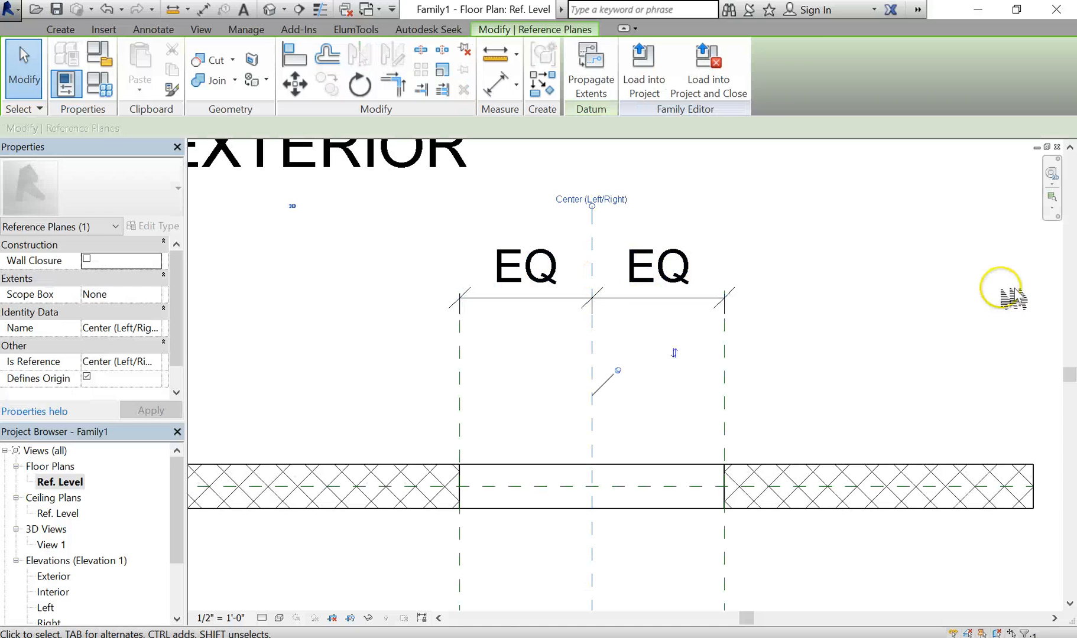
left_click(889, 280)
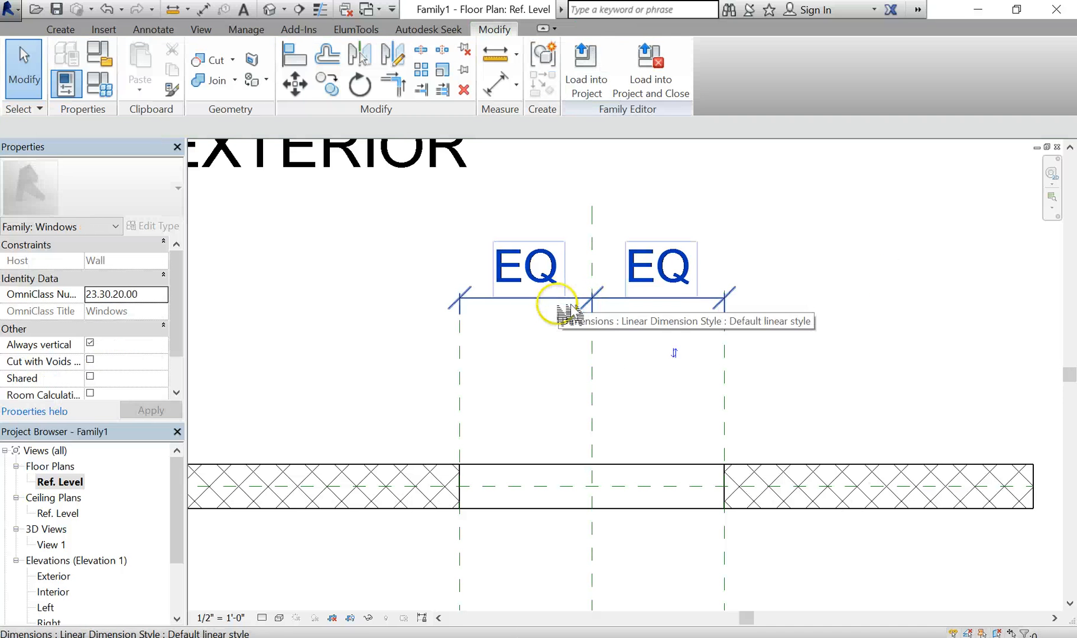
scroll(701, 384, "down", 3)
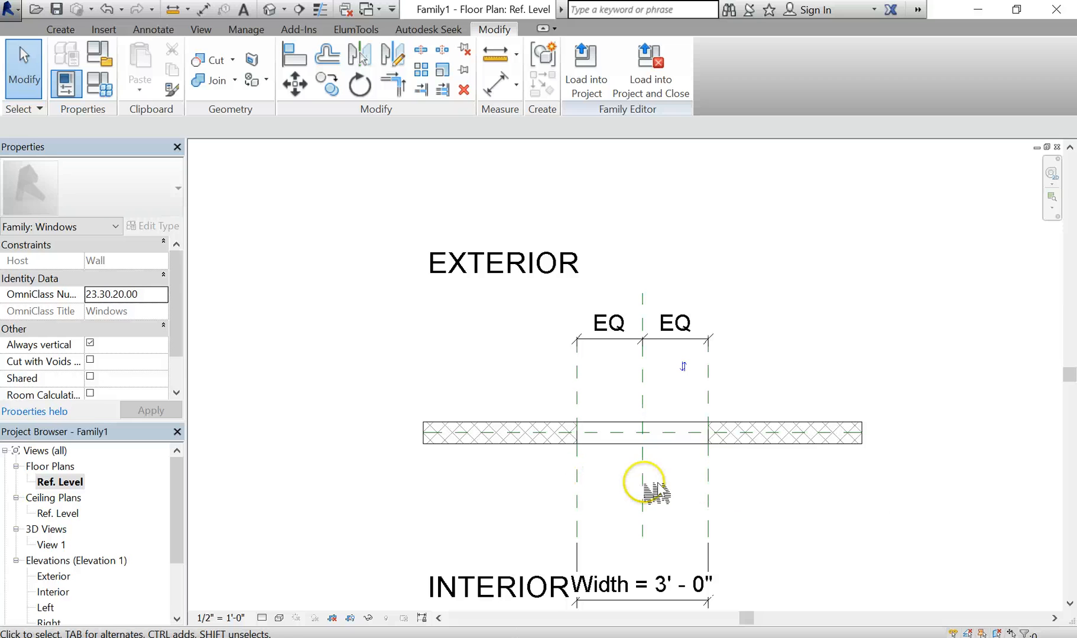
scroll(759, 502, "down", 1)
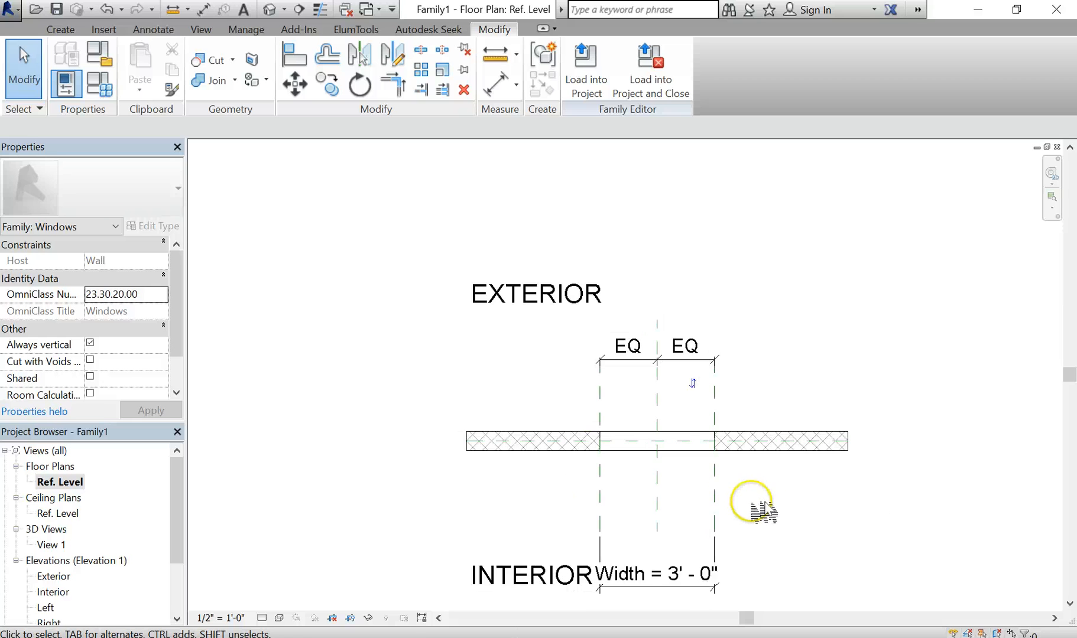
middle_click_drag(757, 506, 721, 451)
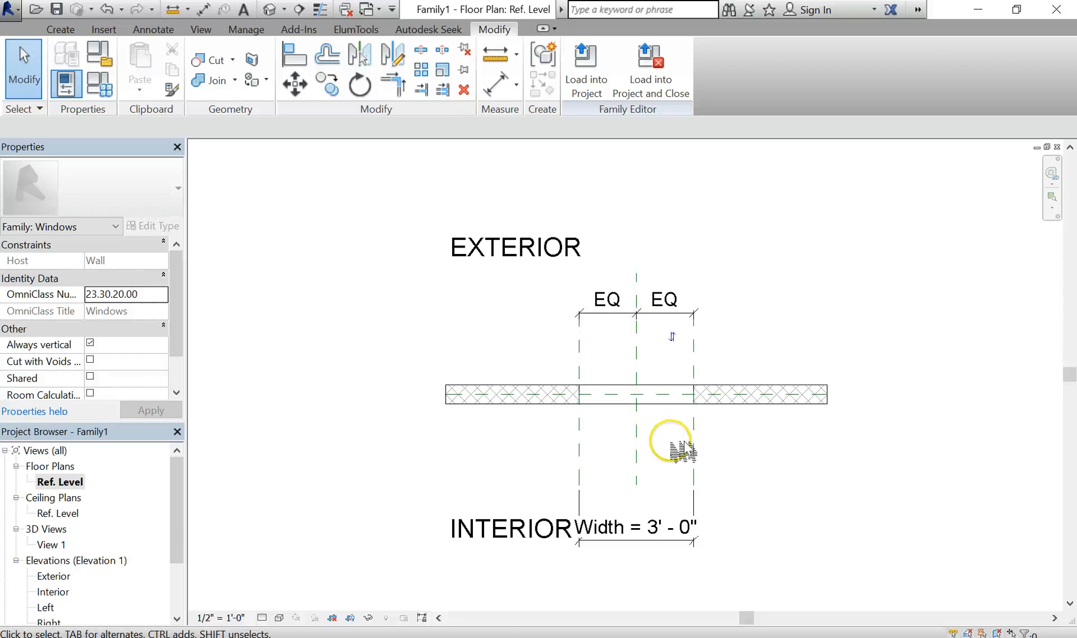
double_click(53, 576)
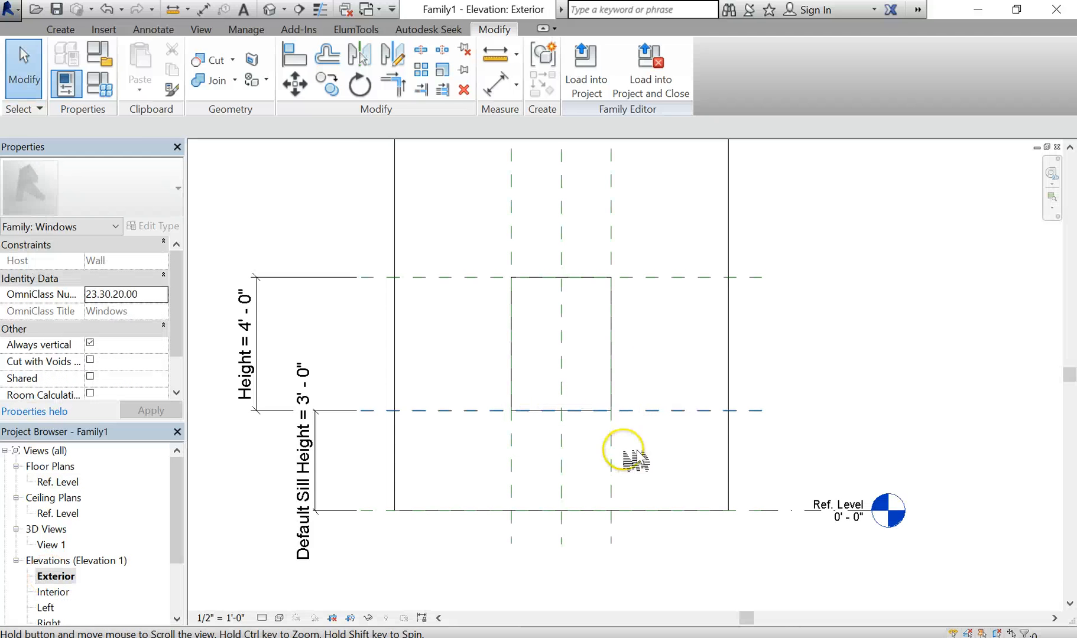
Draw two vertical reference planes just inside the opening's left and right edges
scroll(569, 354, "up", 4)
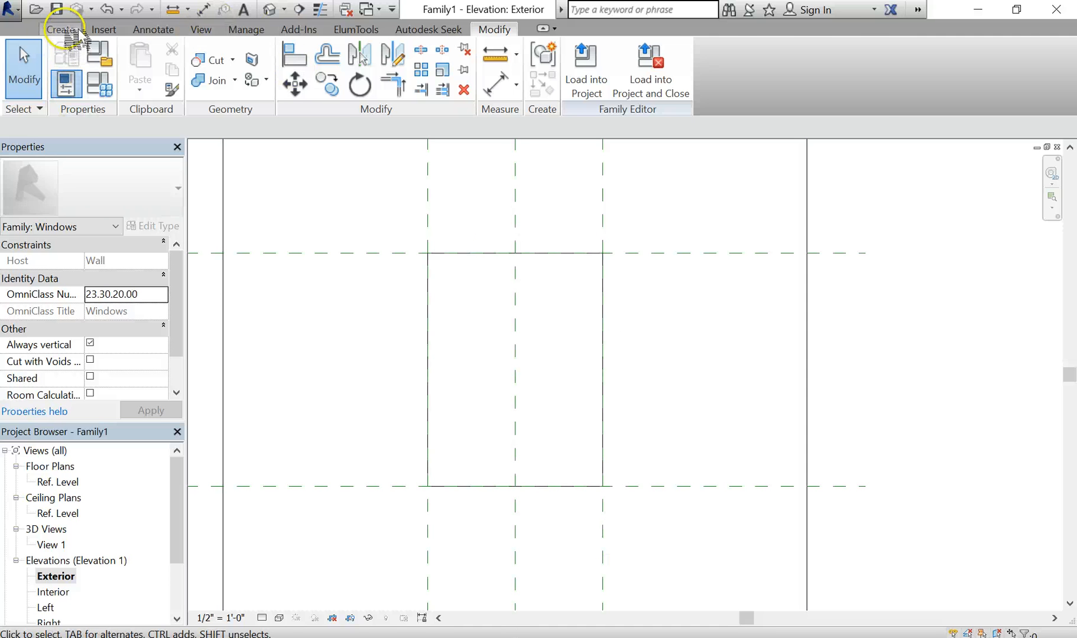
left_click(60, 29)
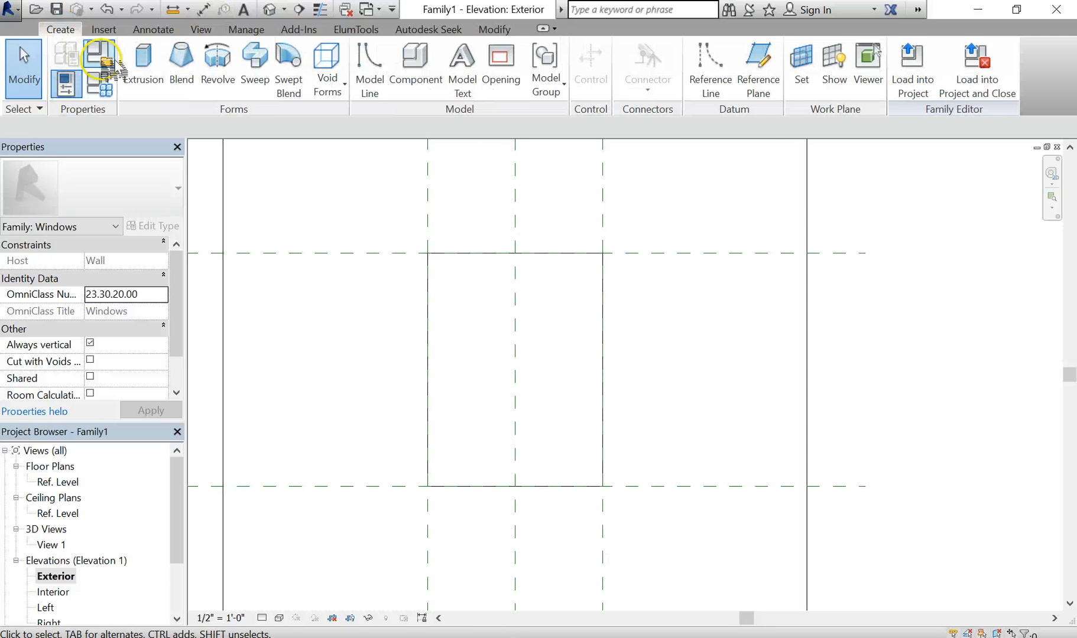
left_click(758, 65)
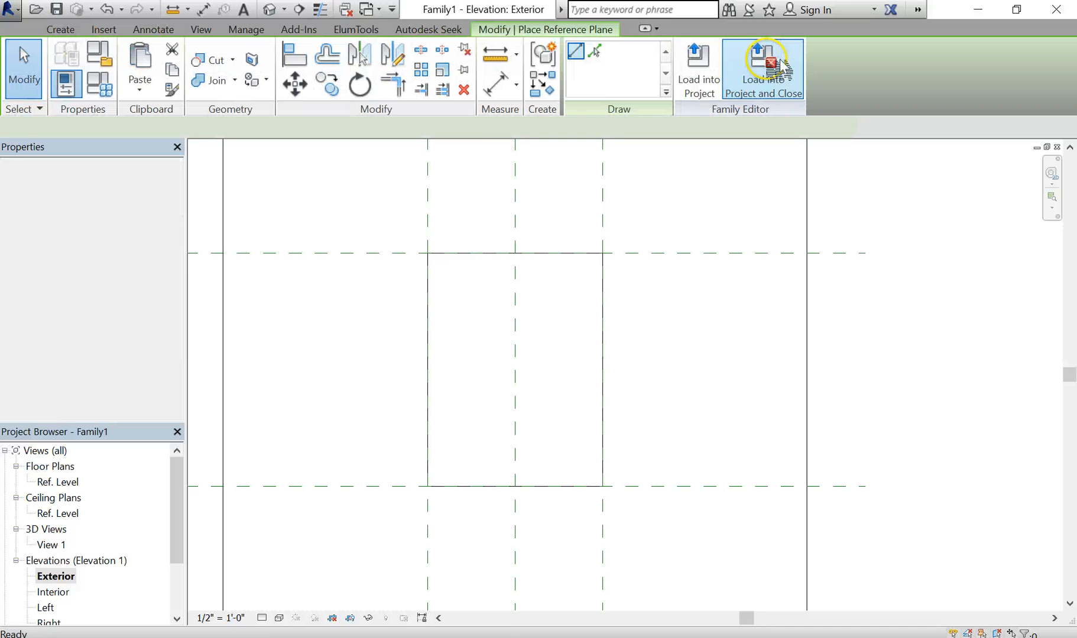
left_click(439, 163)
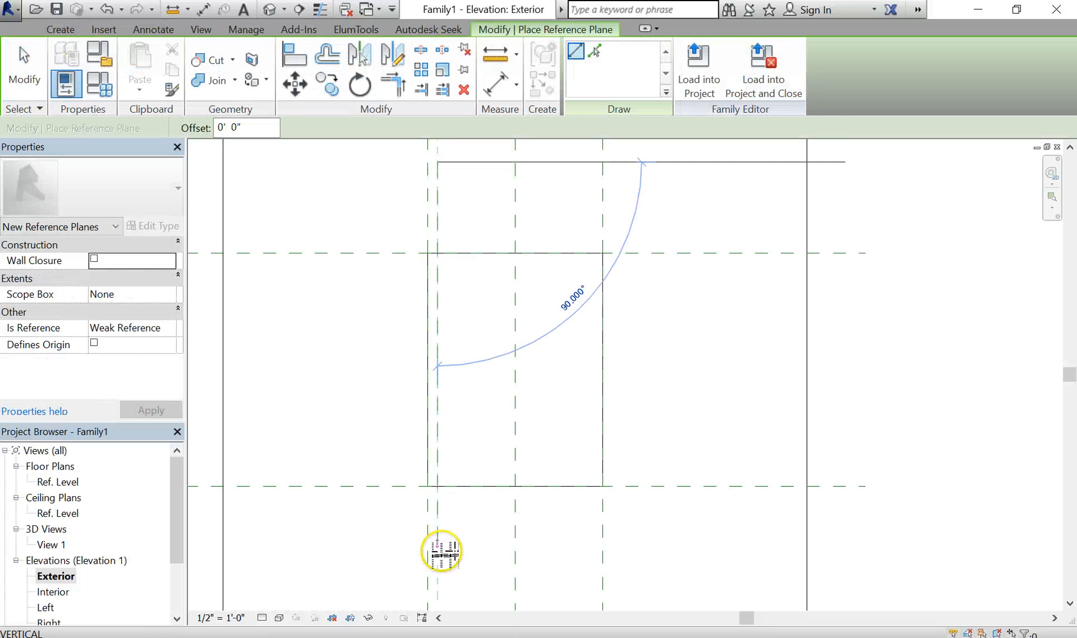
left_click(452, 551)
left_click(584, 551)
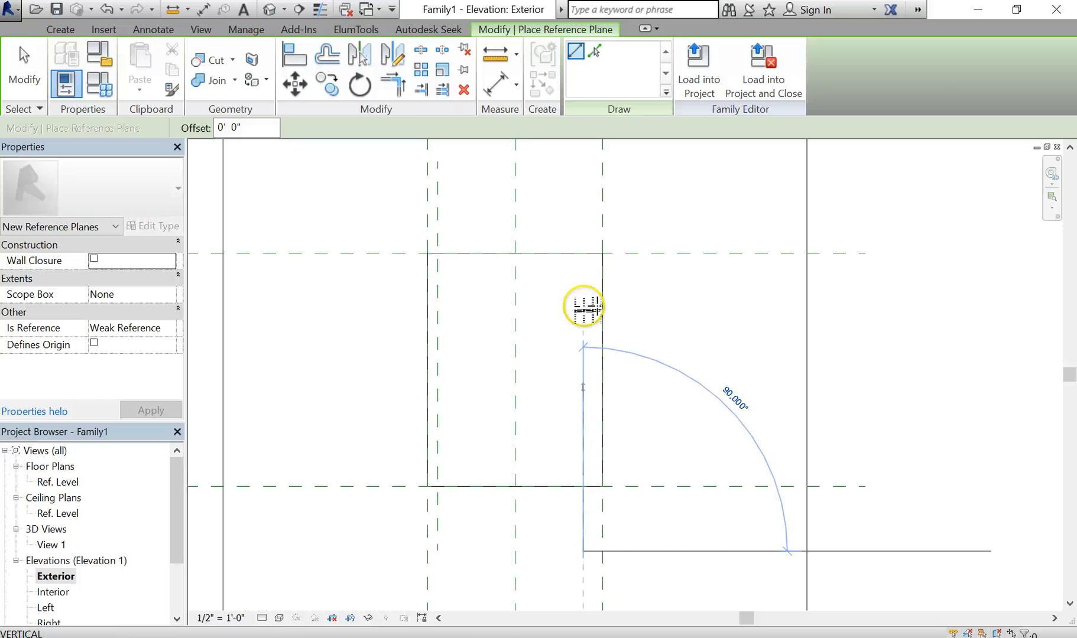
left_click(591, 173)
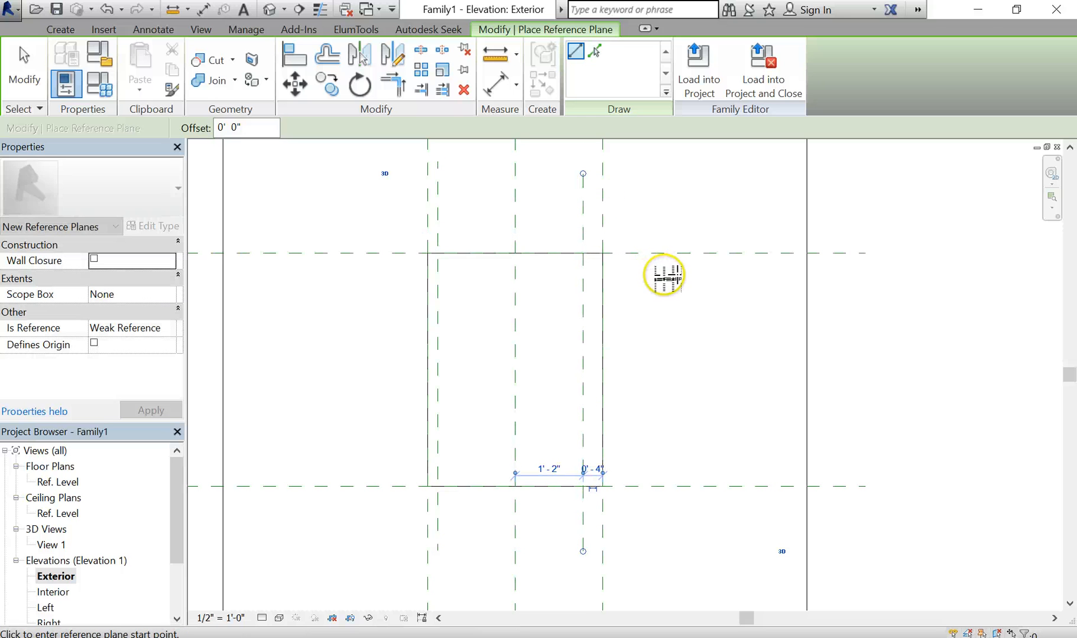
Add horizontal reference planes just inside the opening's top and bottom edges
left_click(362, 271)
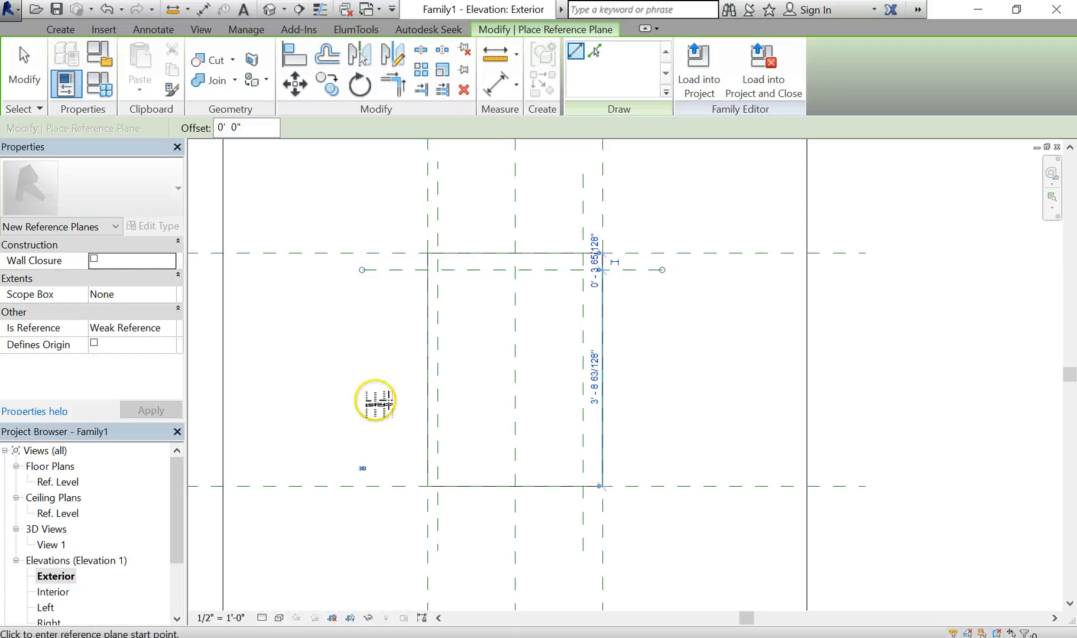
left_click(374, 467)
left_click(695, 468)
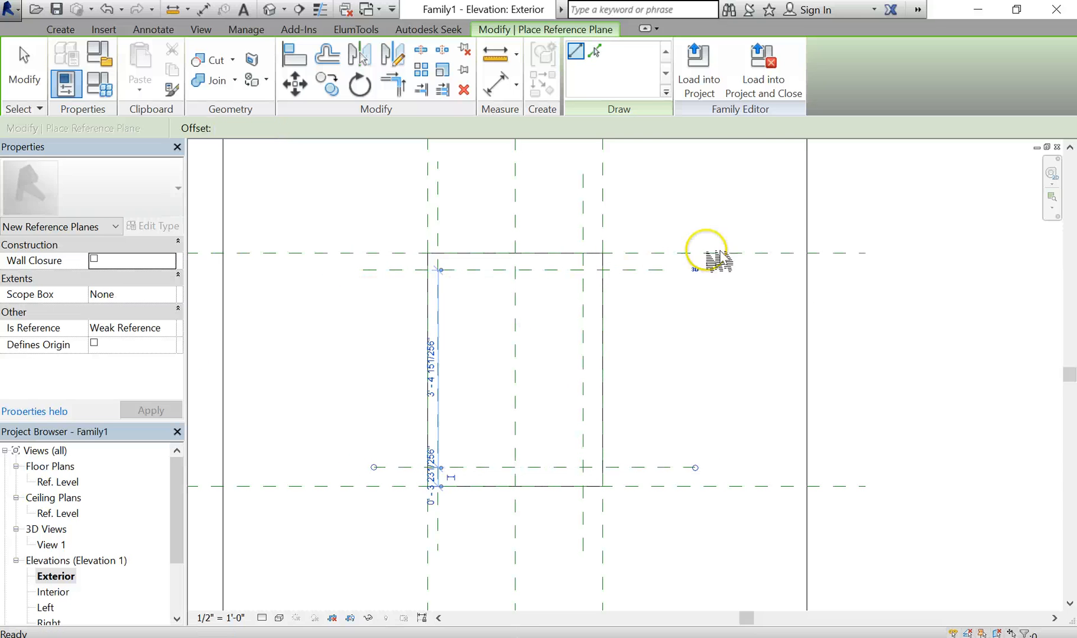
key("Escape")
key("Escape")
scroll(726, 365, "down", 1)
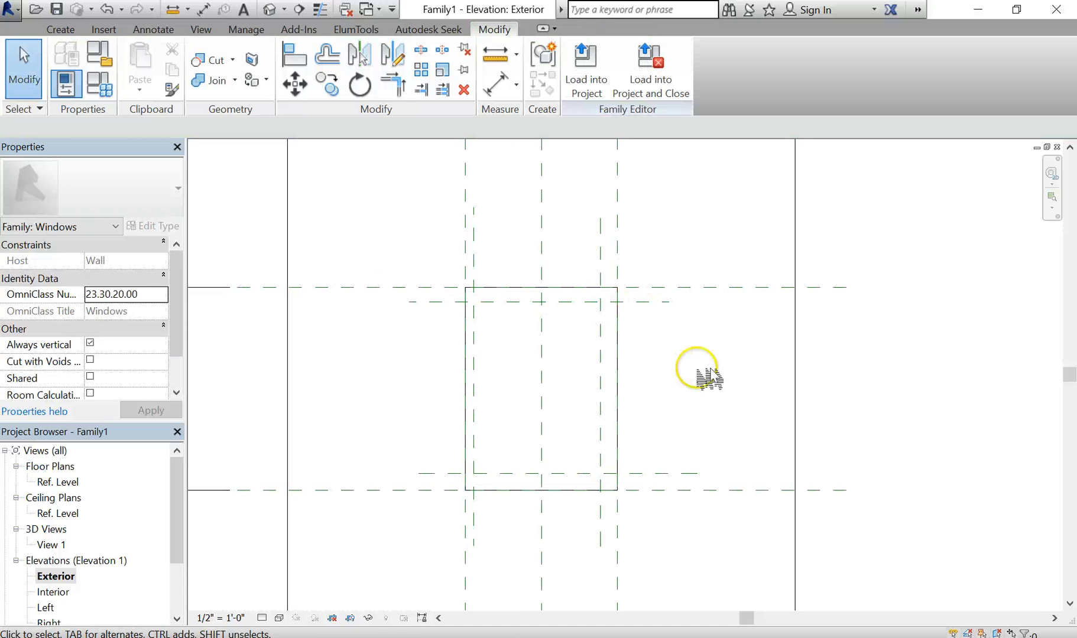
scroll(713, 345, "up", 1)
middle_click_drag(718, 346, 653, 331)
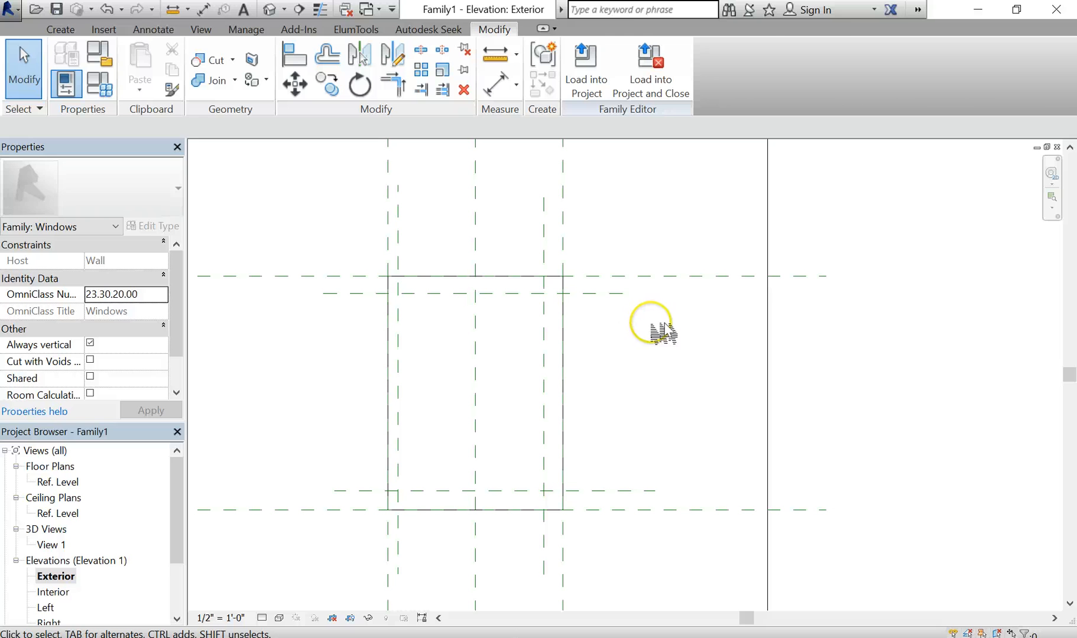
Dimension the top and bottom frame offsets: 0' - 3 1/2" and 0' - 3 29/32"
key("d")
key("i")
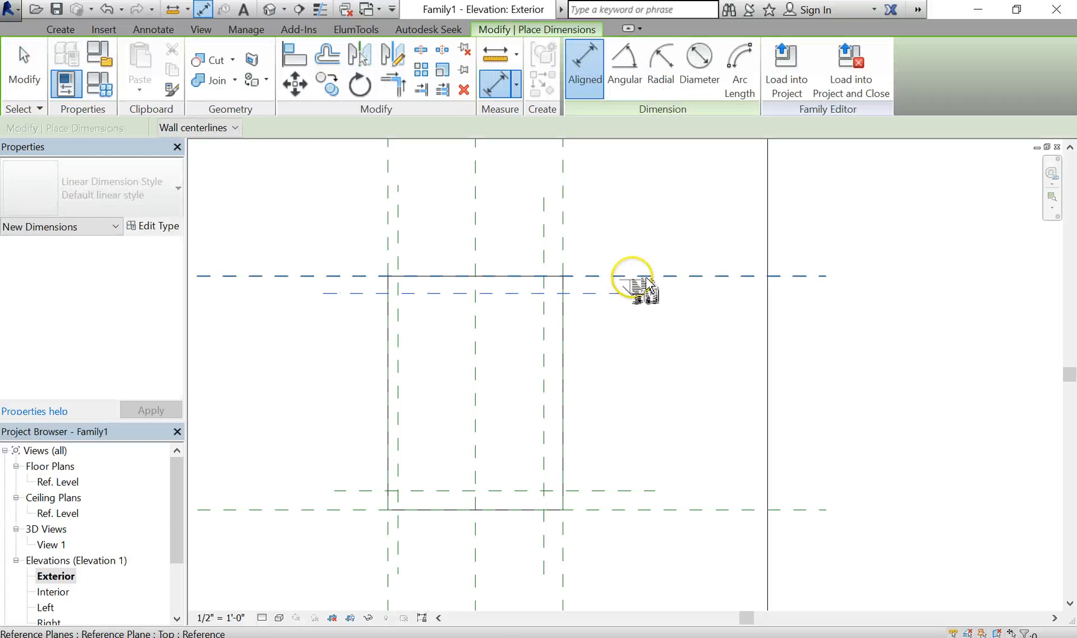
left_click(646, 278)
left_click(621, 293)
left_click(897, 255)
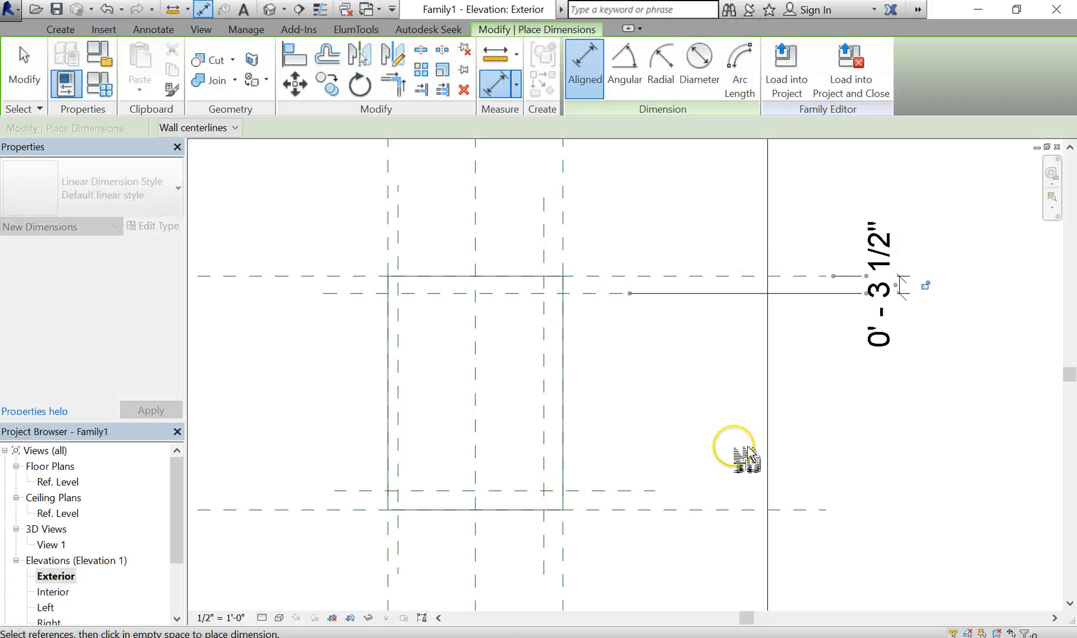
left_click(640, 491)
left_click(620, 509)
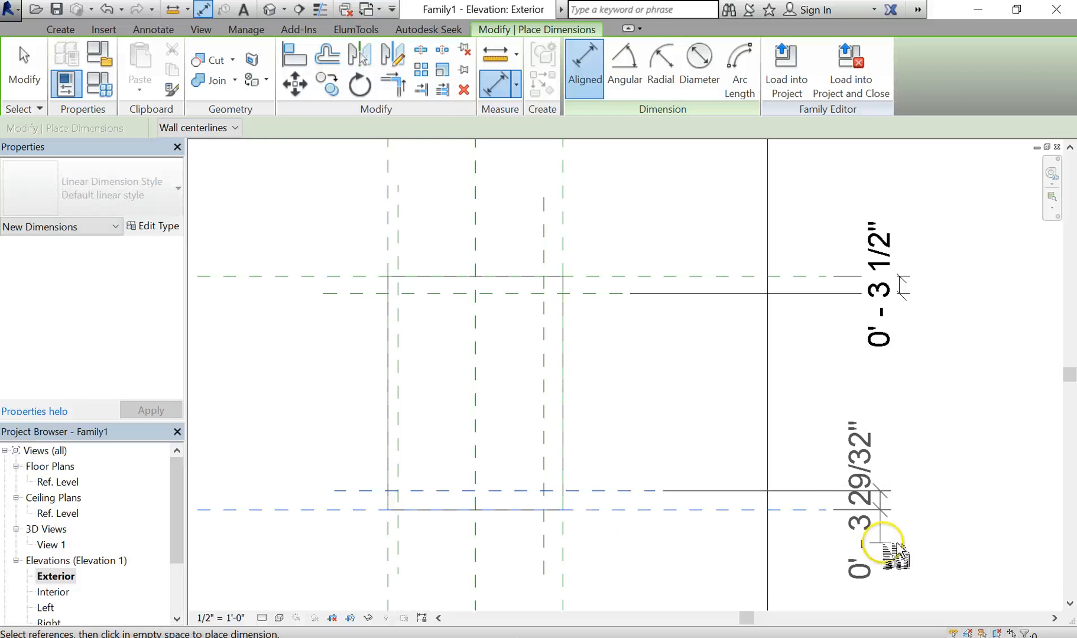
left_click(905, 547)
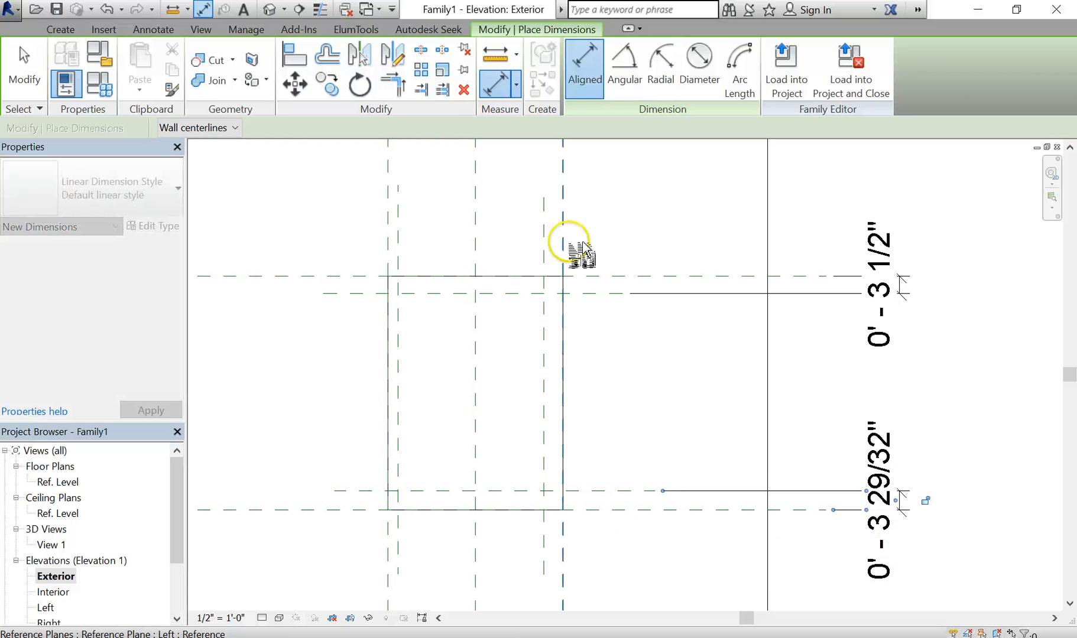
Dimension the side offsets: 0' - 4" at the right and 0' - 2 1/16" at the left
left_click(540, 231)
middle_click_drag(559, 277, 555, 386)
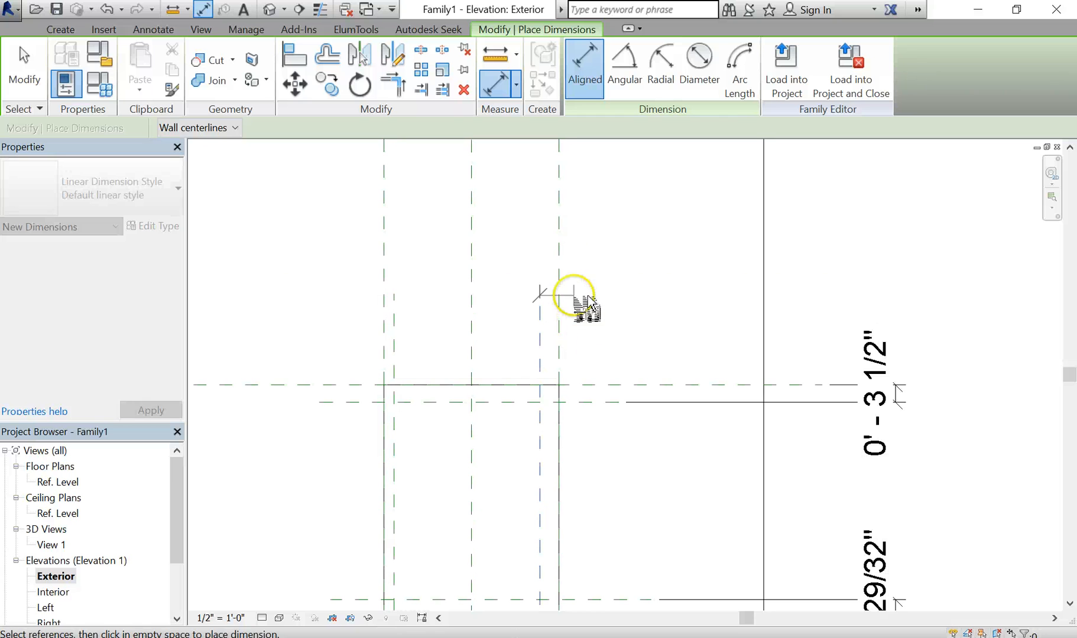
left_click(576, 255)
left_click(608, 238)
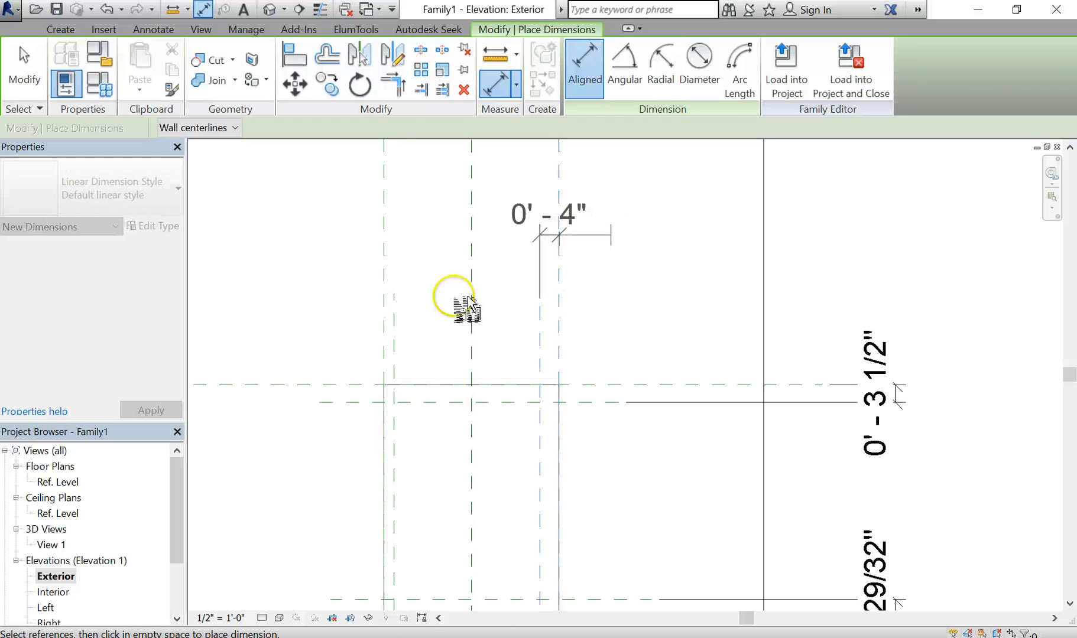
left_click(399, 331)
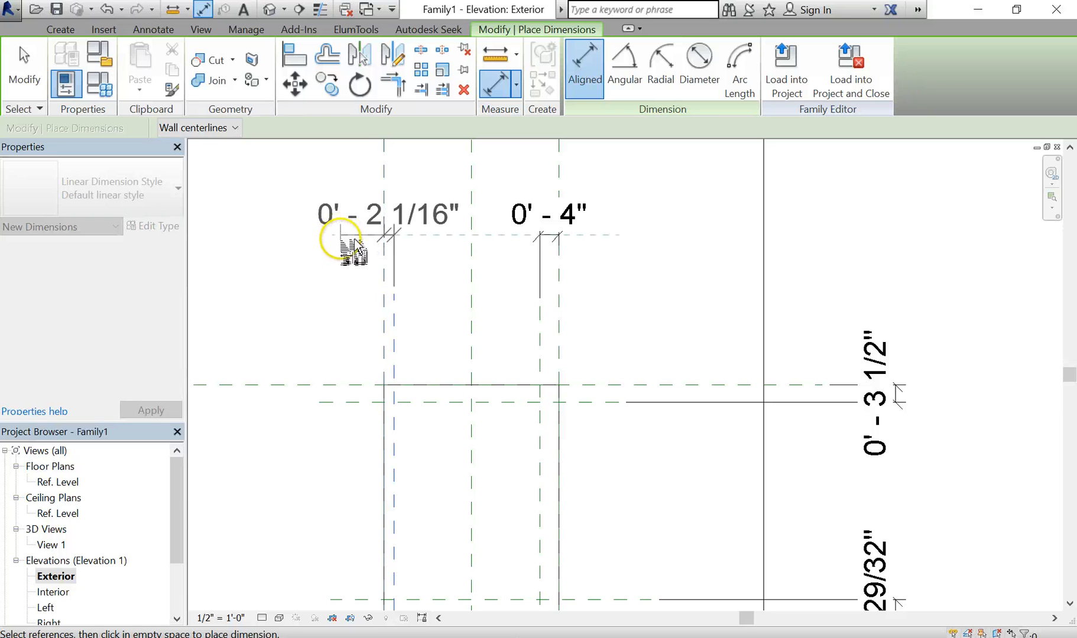
left_click(338, 236)
scroll(590, 271, "down", 3)
middle_click_drag(577, 278, 571, 245)
scroll(570, 243, "up", 1)
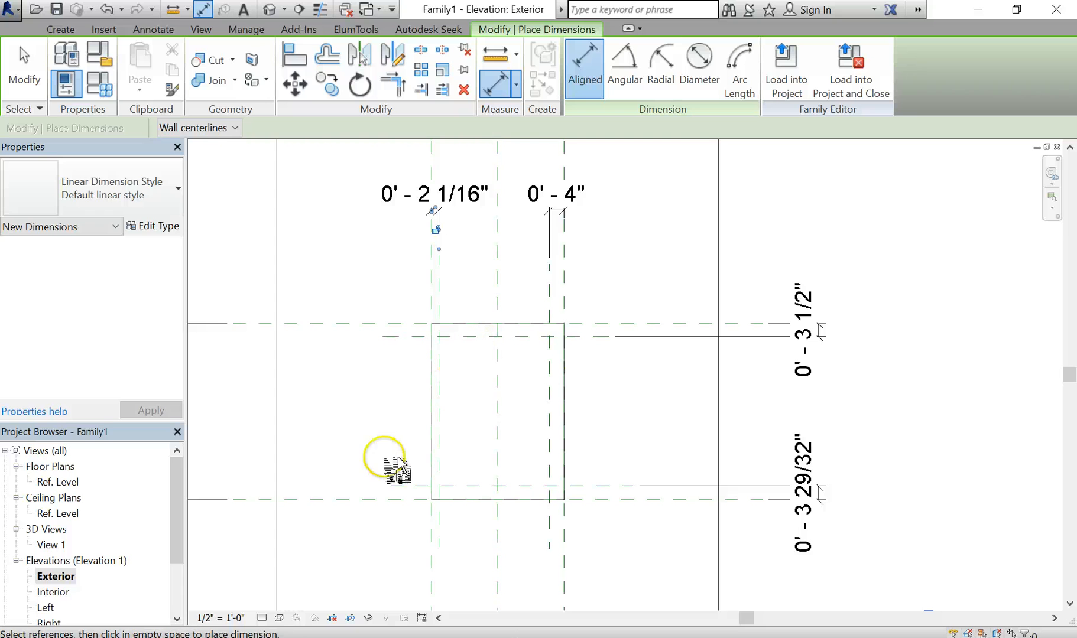
left_click(233, 619)
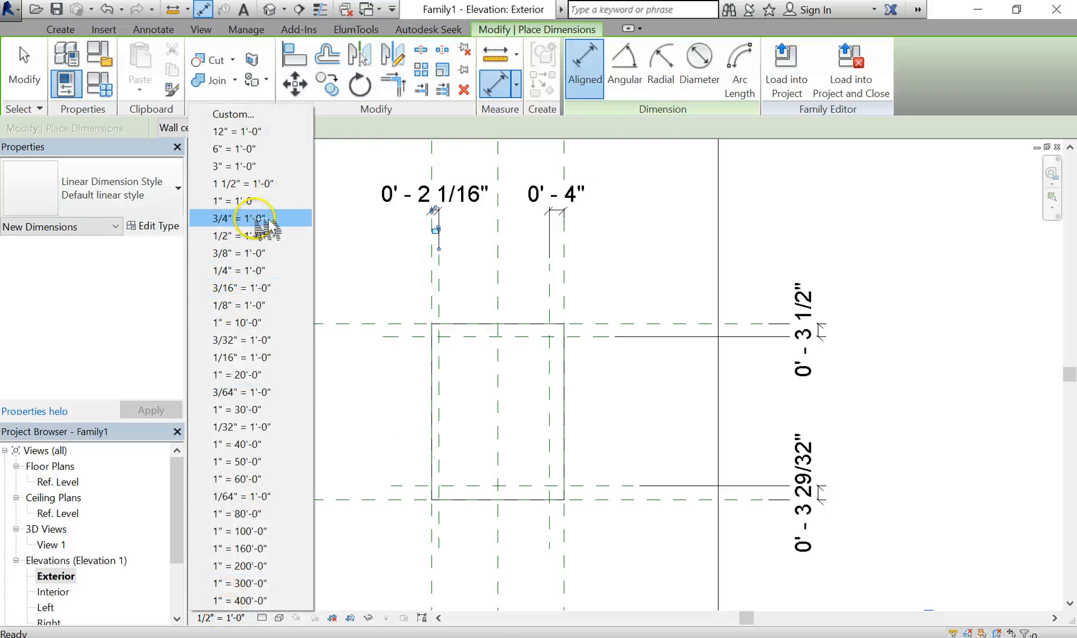
Set view scale to 3/4" = 1'-0" and label the 2 1/16" dimension with new type parameter Mullion
left_click(254, 218)
scroll(594, 299, "up", 2)
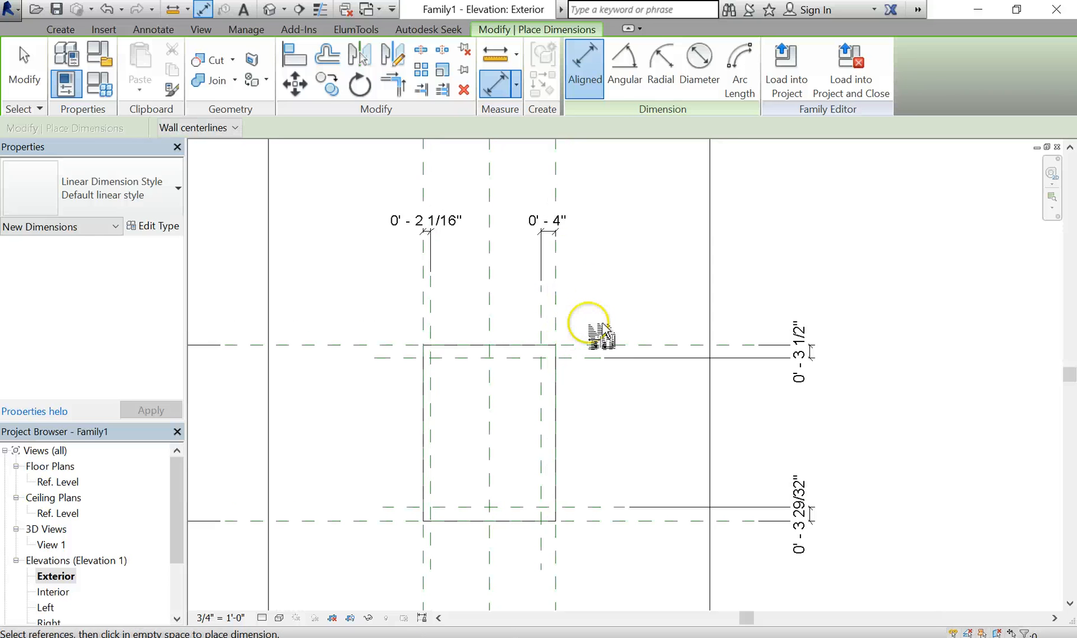
key("Escape")
key("Escape")
left_click(444, 222)
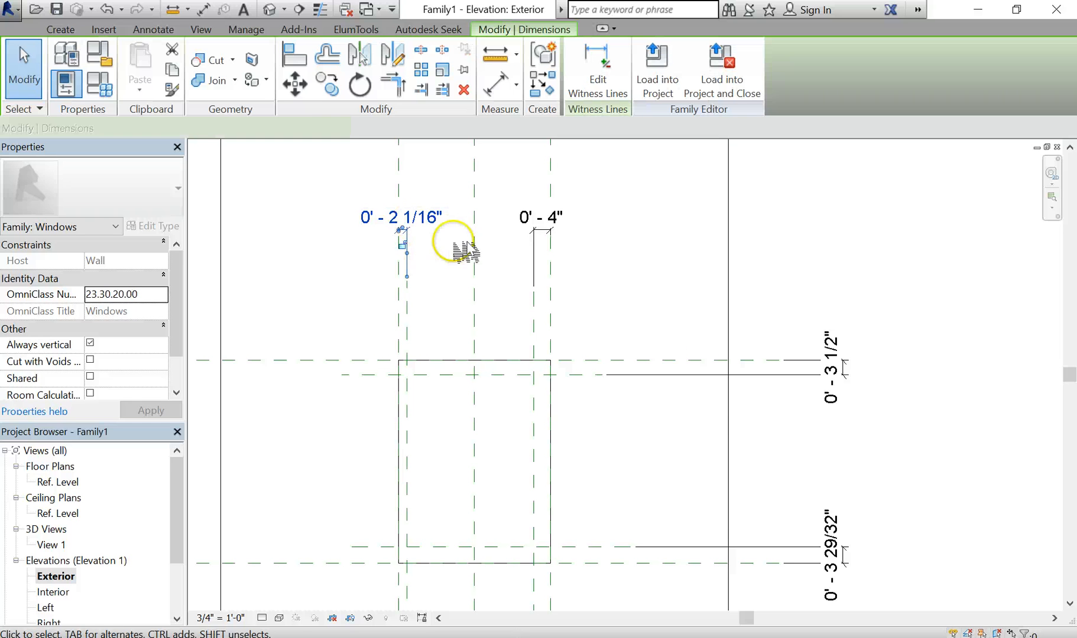
scroll(307, 168, "down", 1)
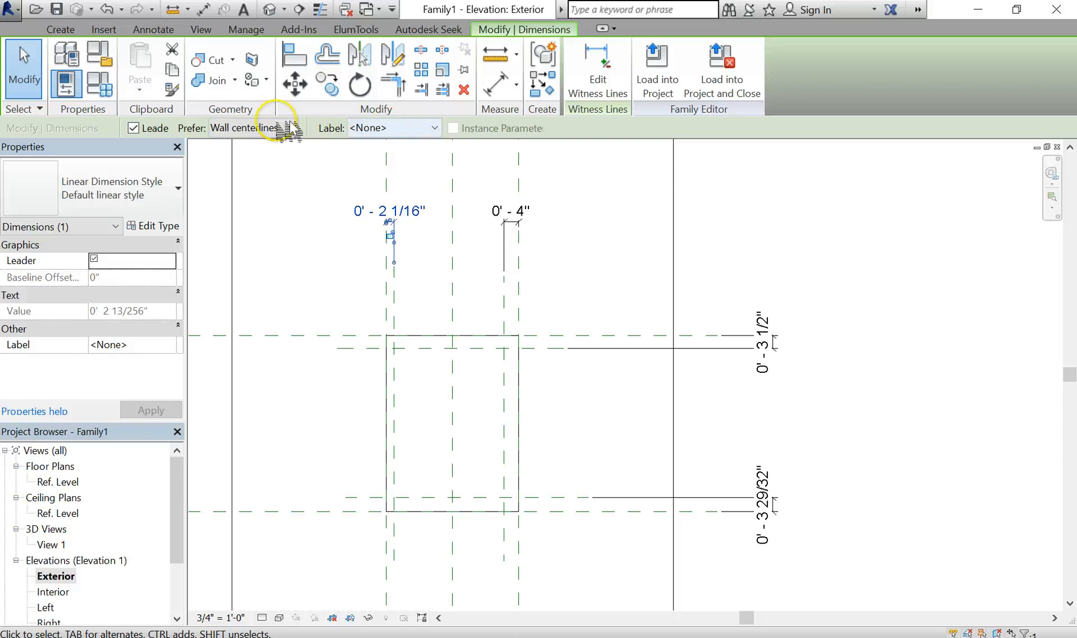
left_click(413, 128)
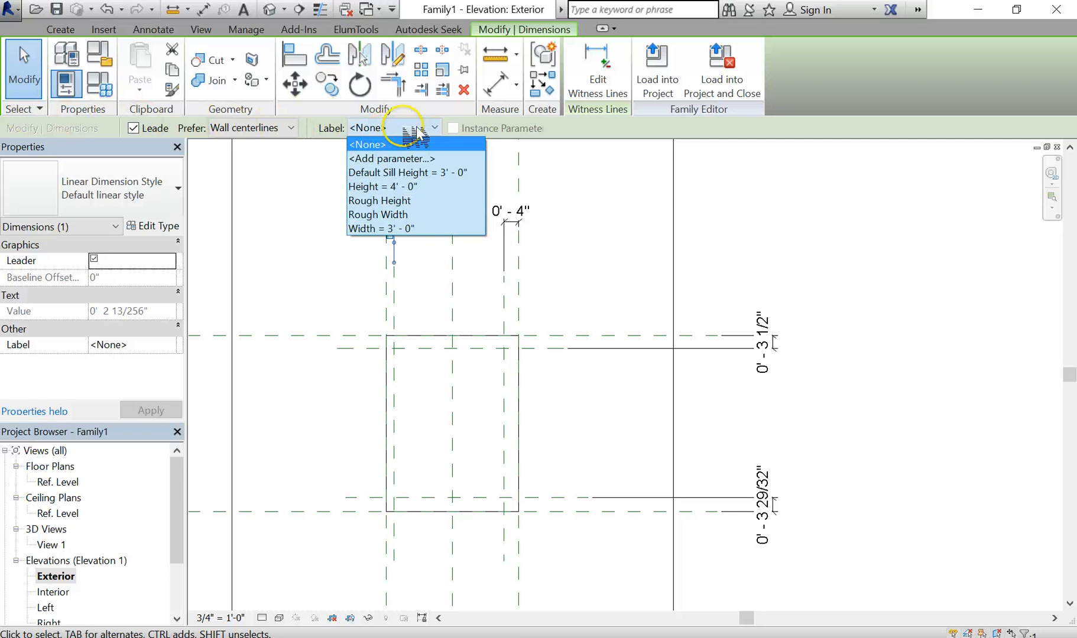
left_click(449, 161)
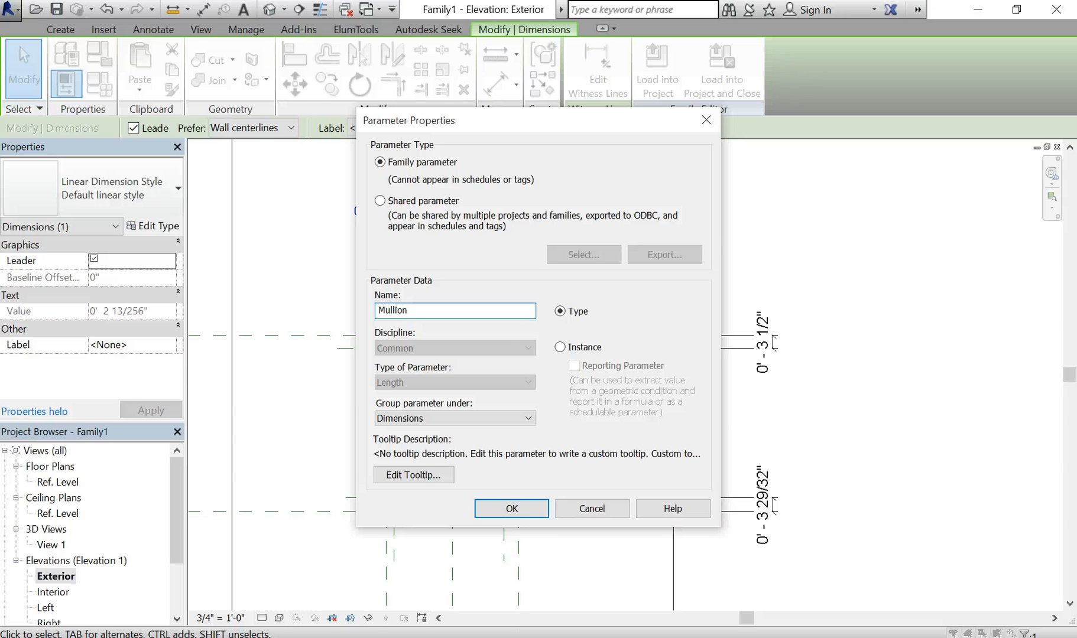
left_click(512, 509)
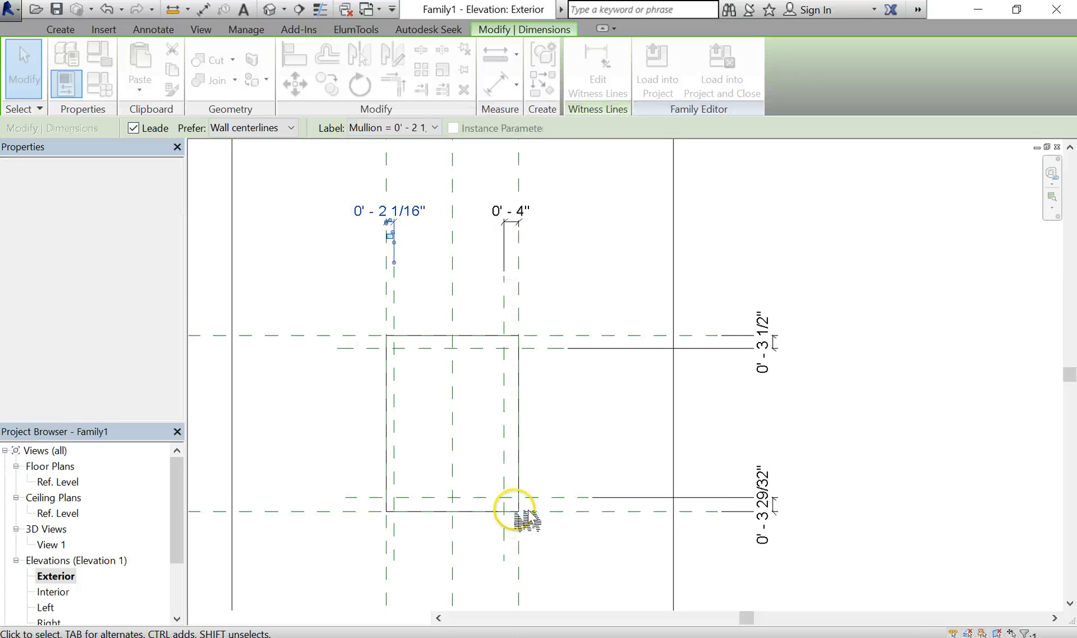
Select the 0' - 4", top and bottom offset dimensions together
middle_click_drag(438, 281, 394, 303)
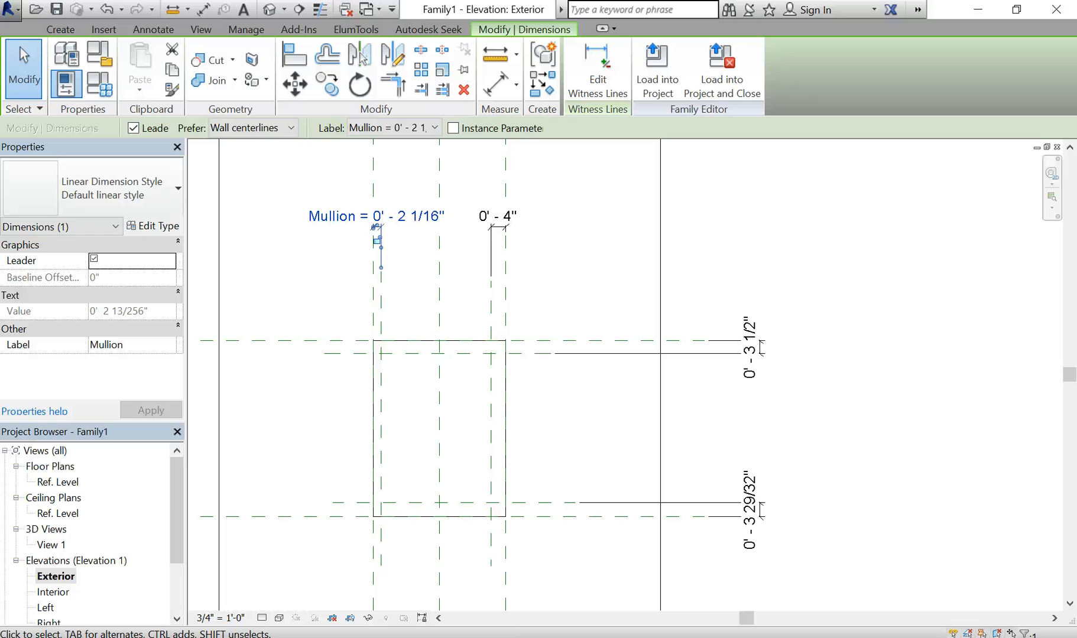
left_click(557, 238)
left_click(500, 230)
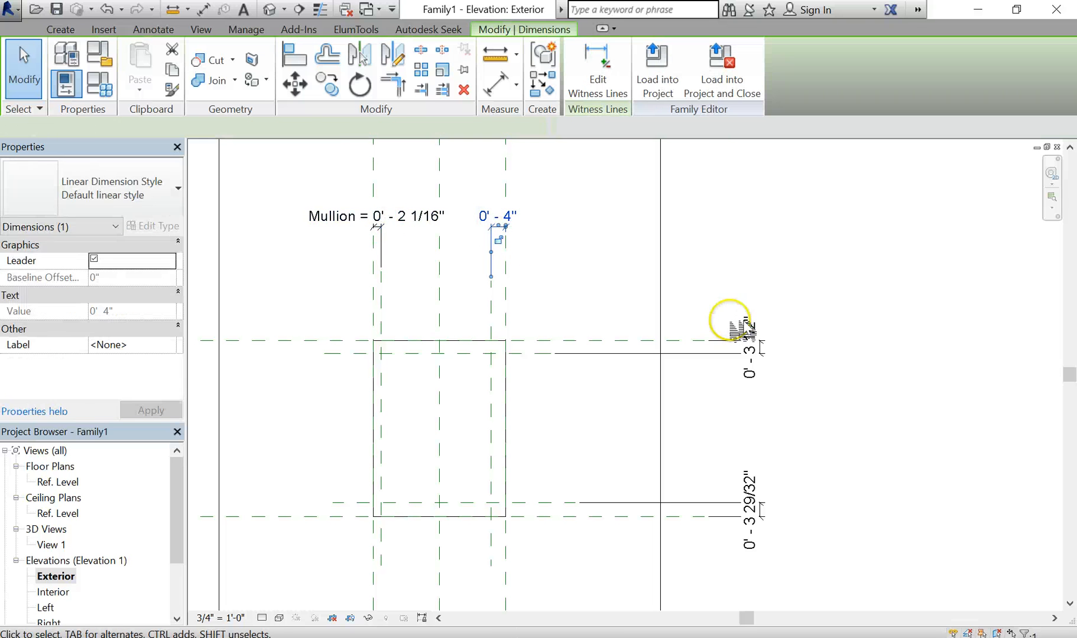
left_click(761, 361)
left_click(762, 511, "ctrl")
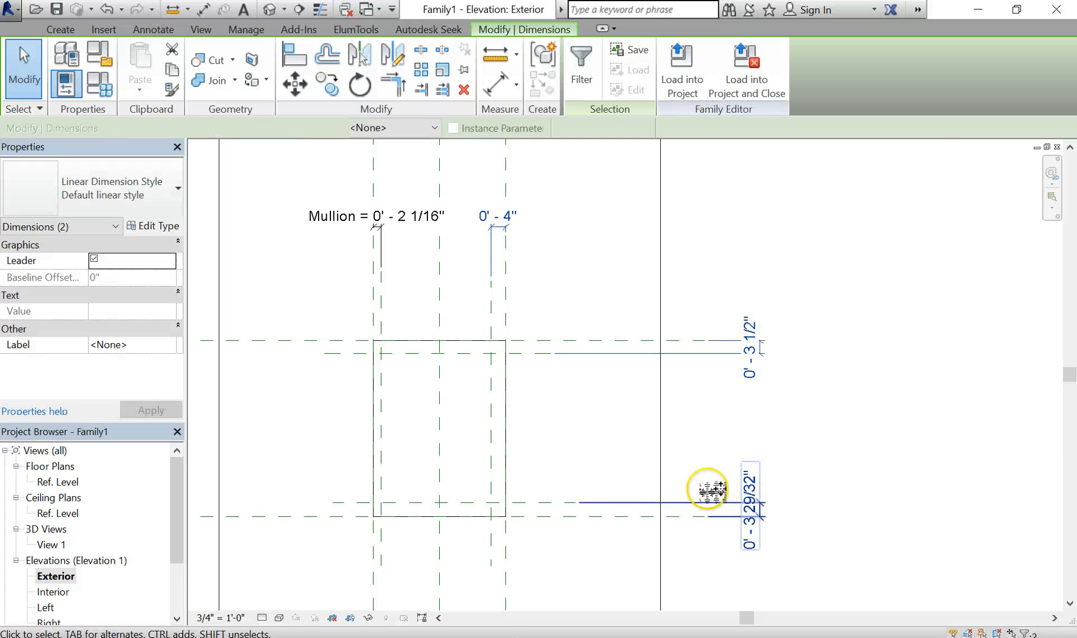
Label the 0' - 4", top and bottom offset dimensions with the Mullion parameter
left_click(390, 128)
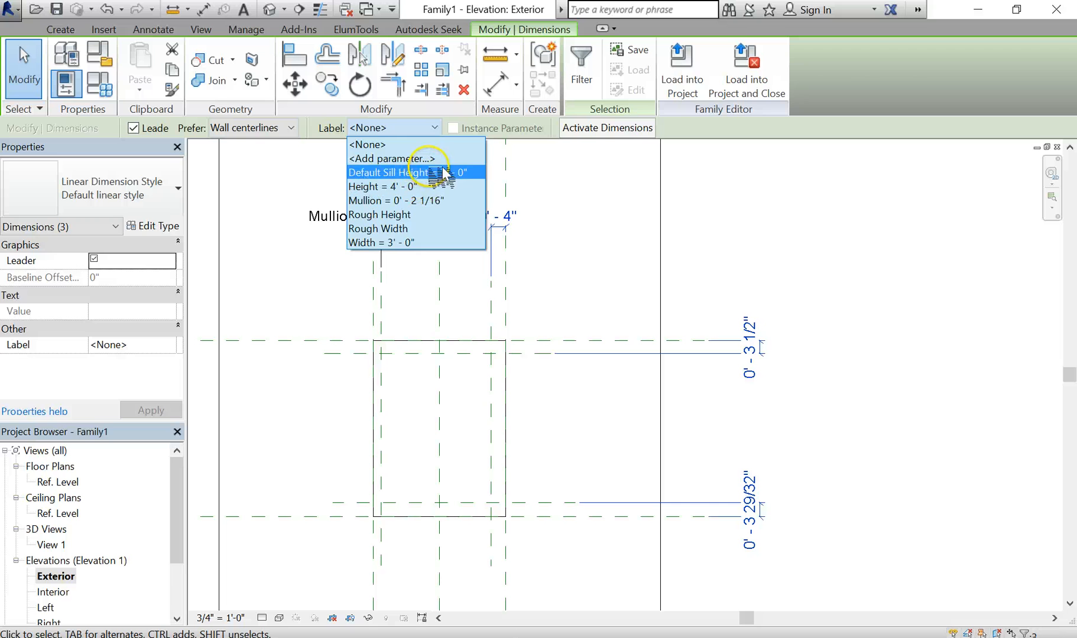
left_click(421, 200)
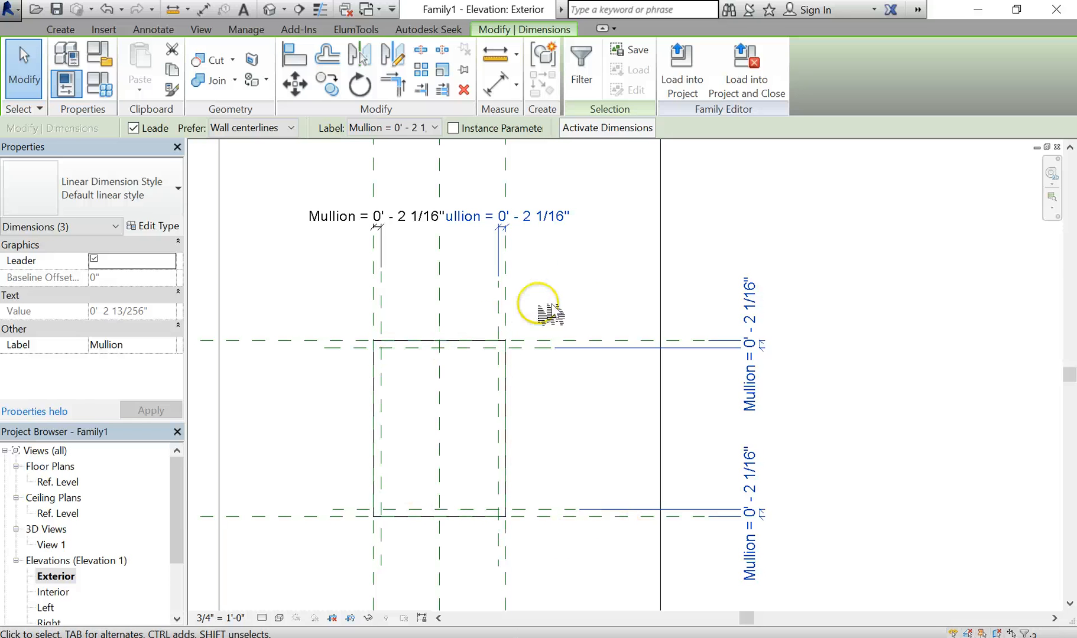
left_click(603, 255)
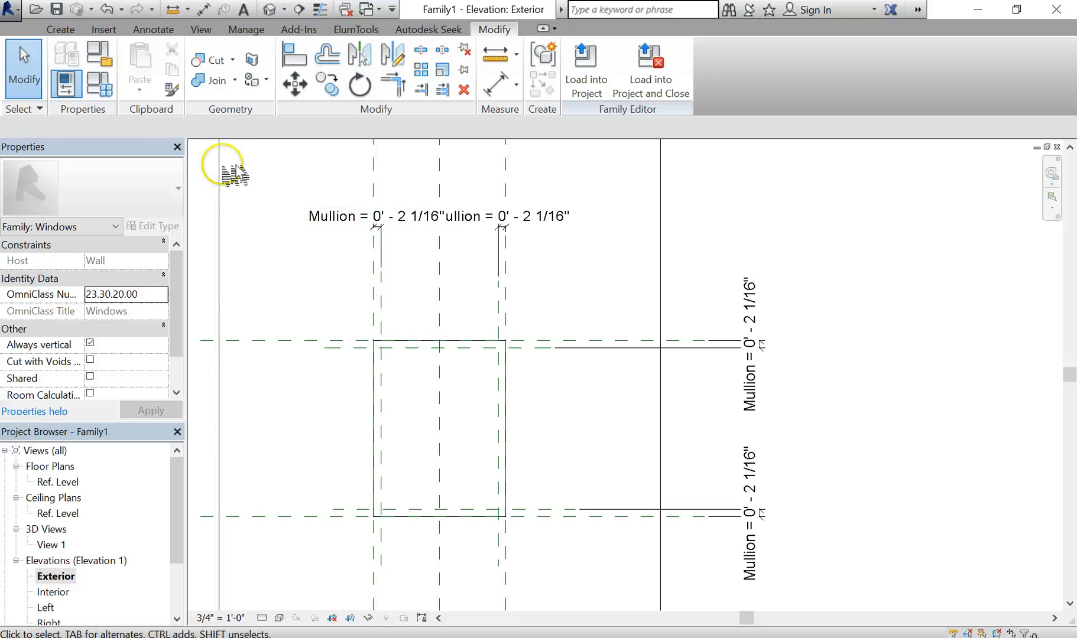
Change the Mullion value to 2" in the Family Types dialog
left_click(108, 93)
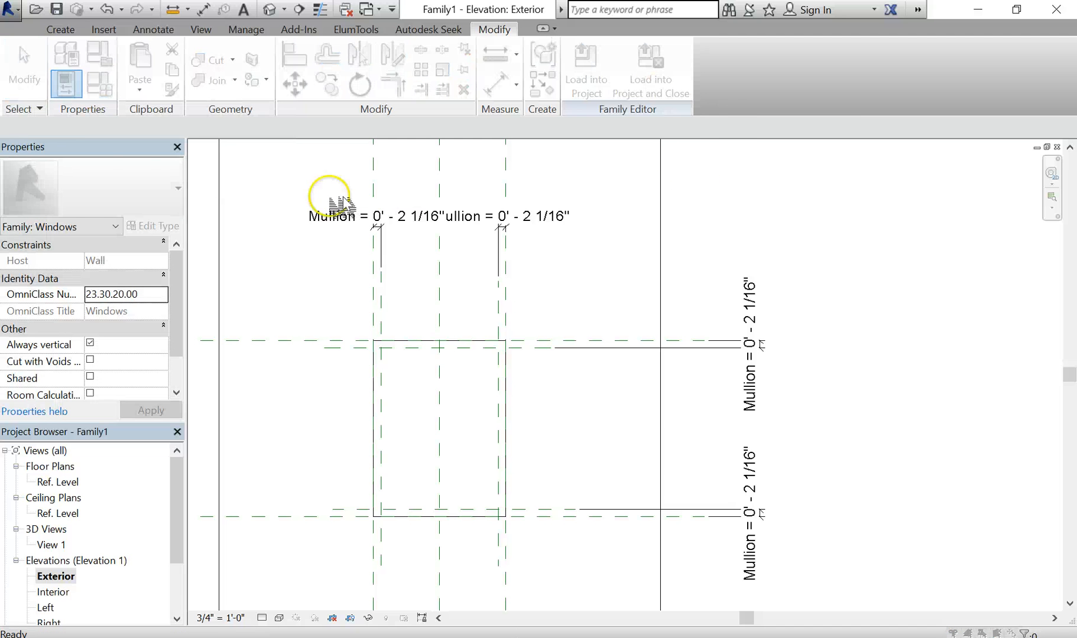
left_click_drag(564, 104, 891, 52)
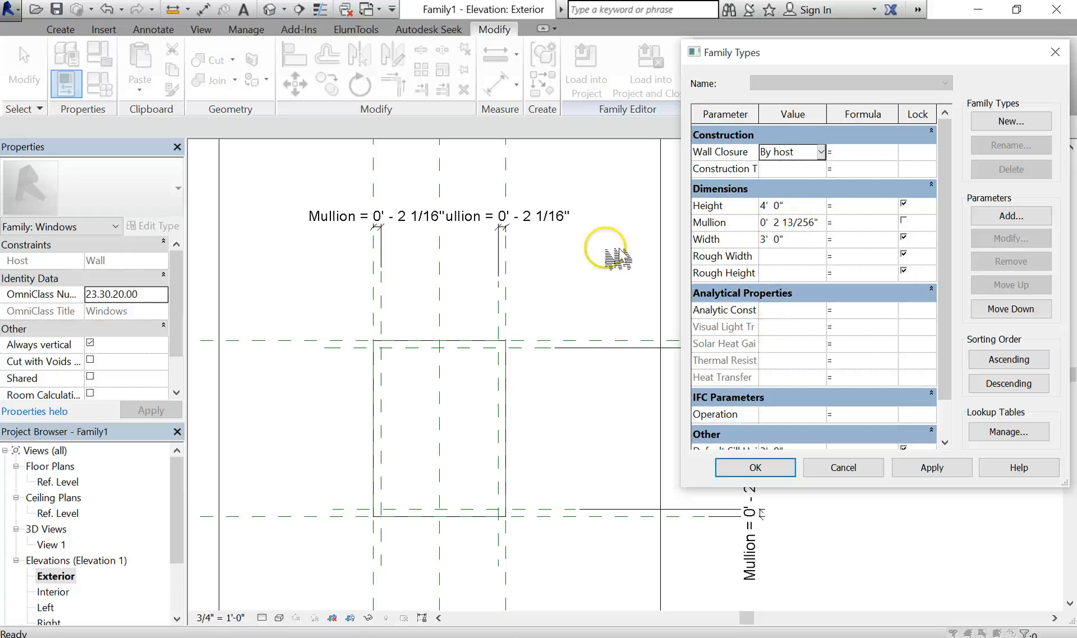
left_click(788, 222)
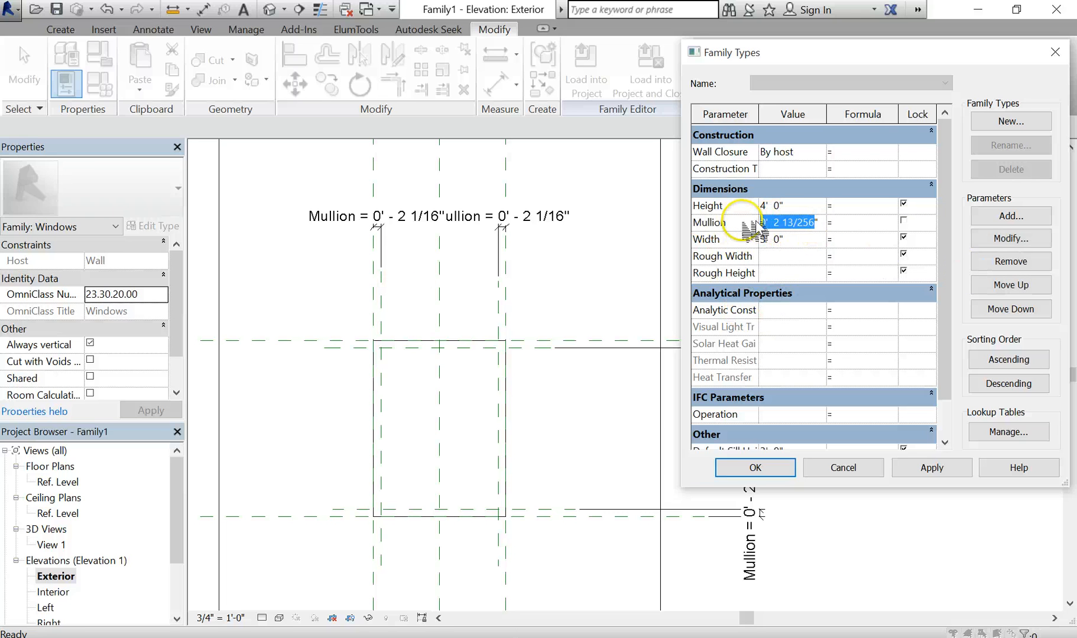
left_click(781, 469)
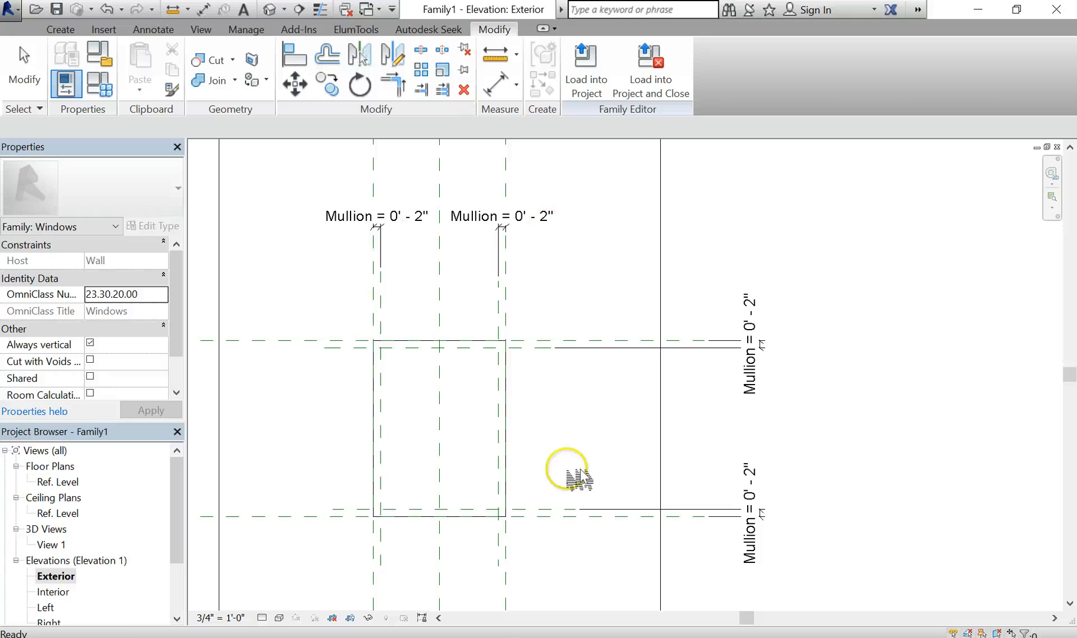
middle_click_drag(617, 390, 614, 356)
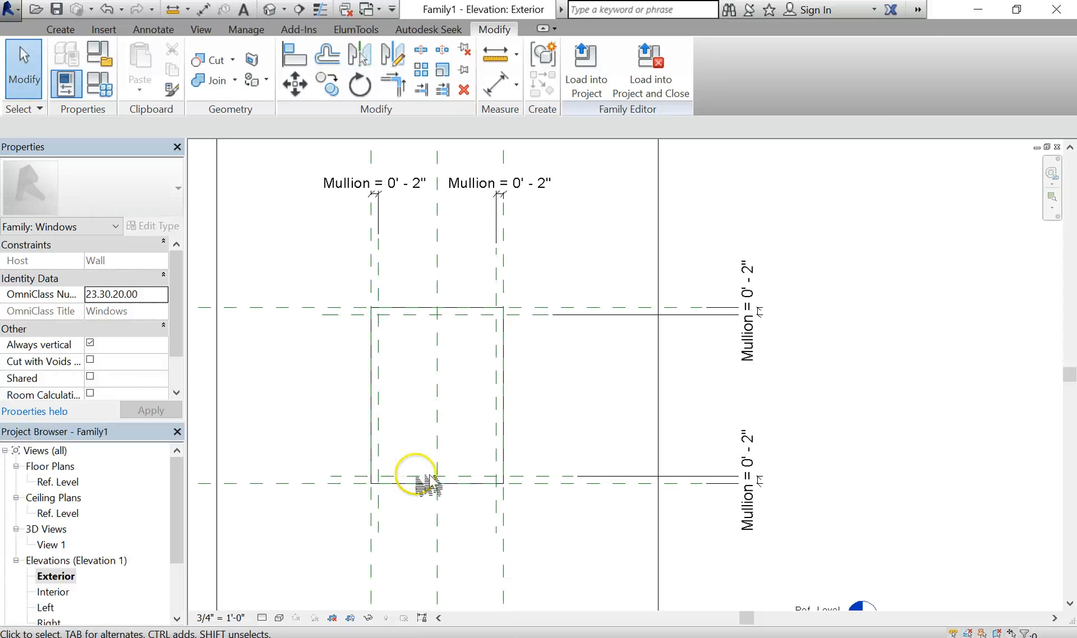
Open the Ref. Level floor plan and centre the wall opening in view
scroll(371, 484, "up", 1)
double_click(53, 483)
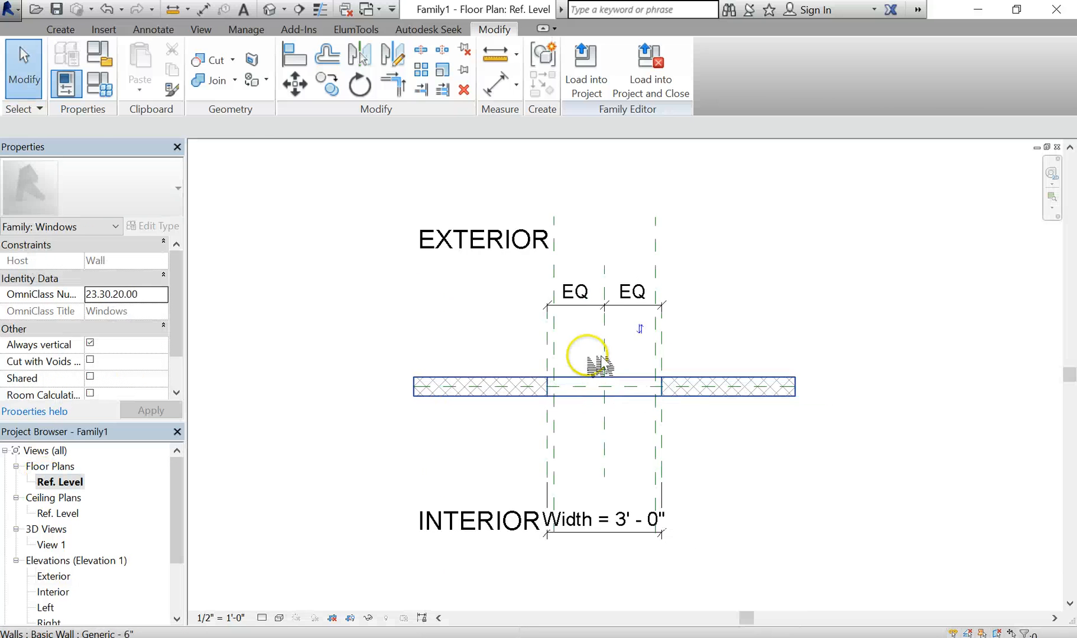
scroll(582, 378, "up", 4)
scroll(441, 383, "up", 1)
middle_click_drag(422, 359, 390, 325)
Draw four horizontal reference planes below the wall opening
left_click(54, 27)
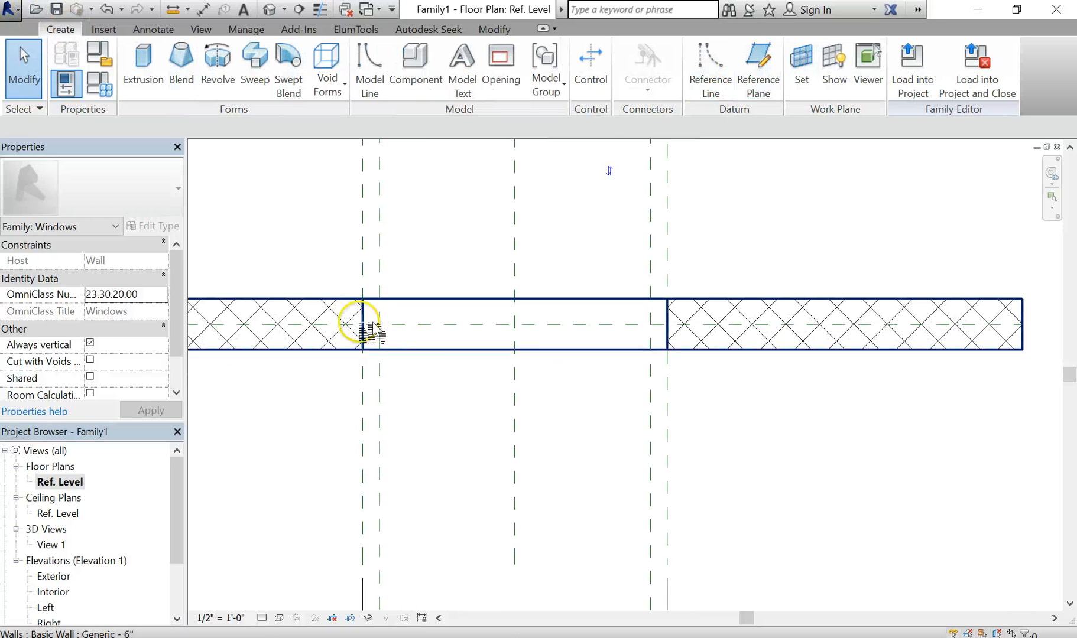
left_click(771, 59)
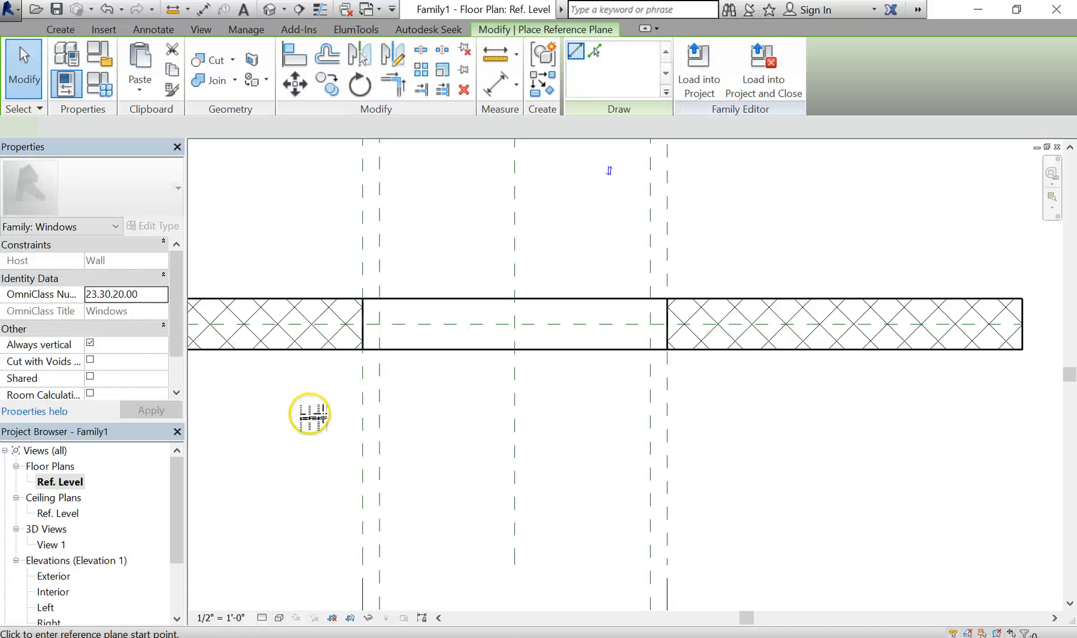
left_click(313, 413)
left_click(832, 413)
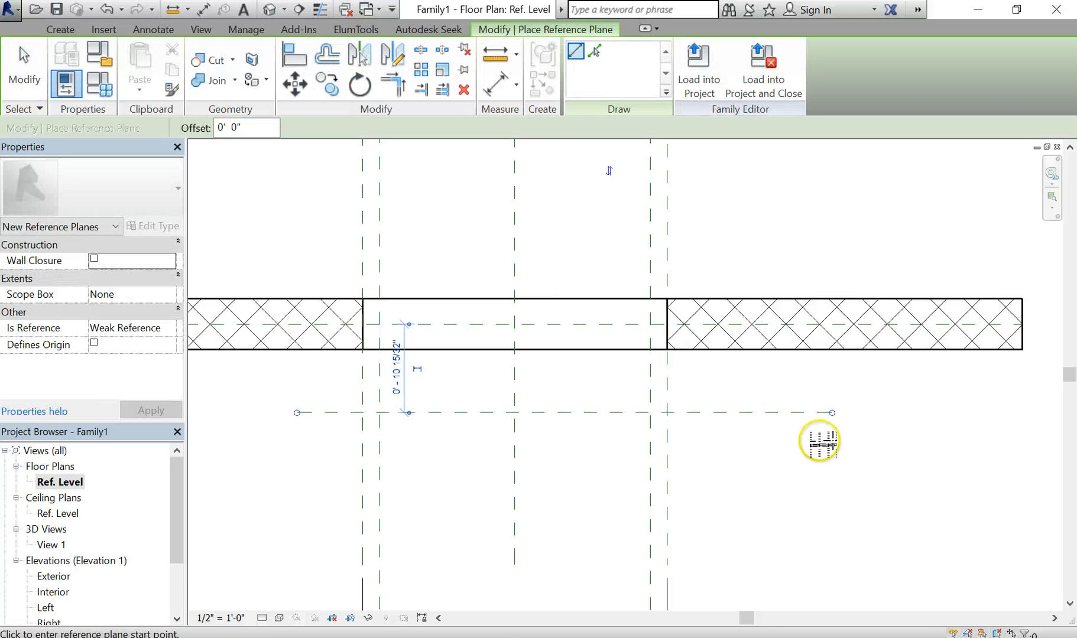
left_click(835, 451)
left_click(297, 451)
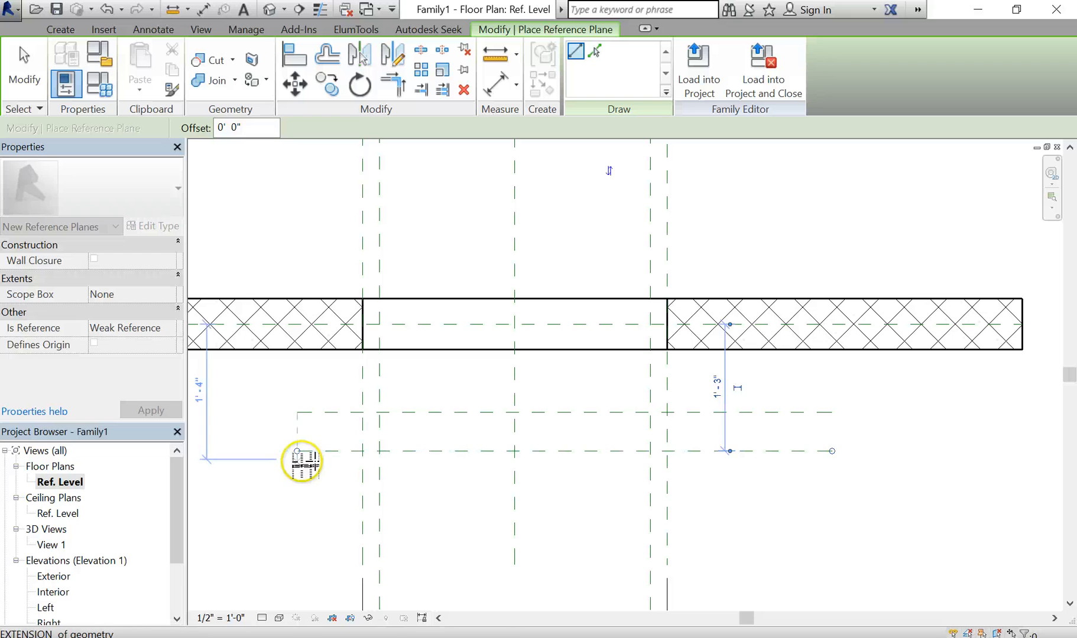
left_click(302, 425)
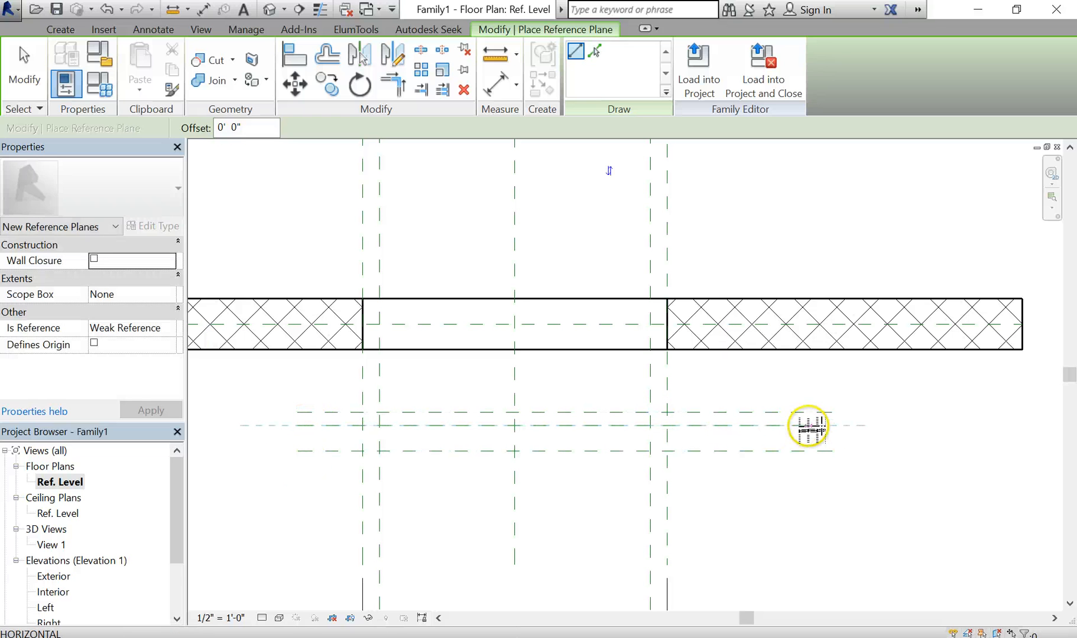
left_click(832, 425)
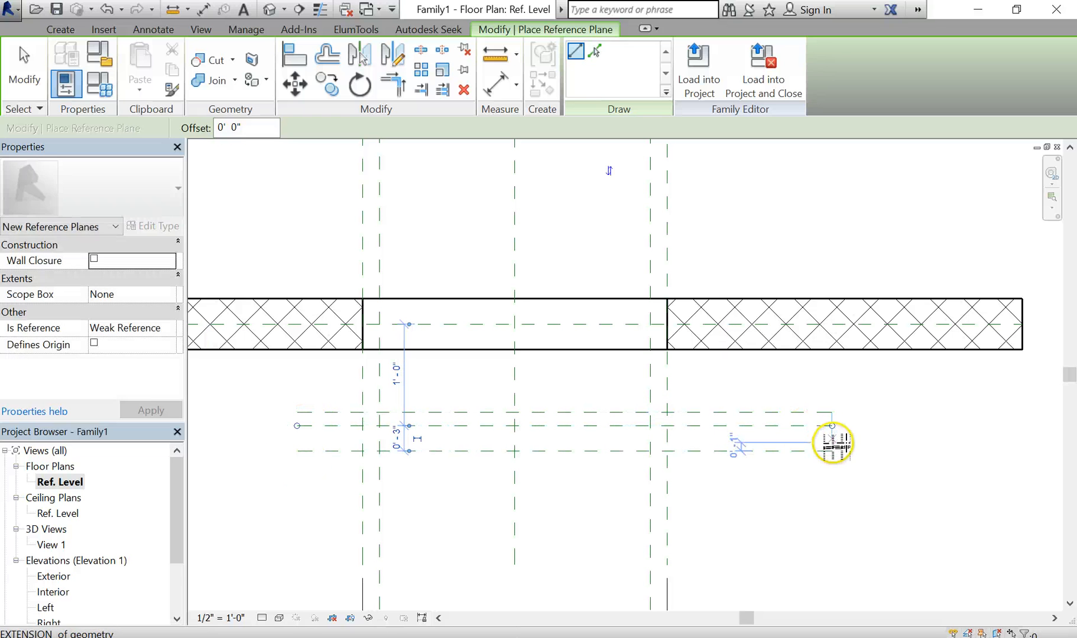
left_click(832, 434)
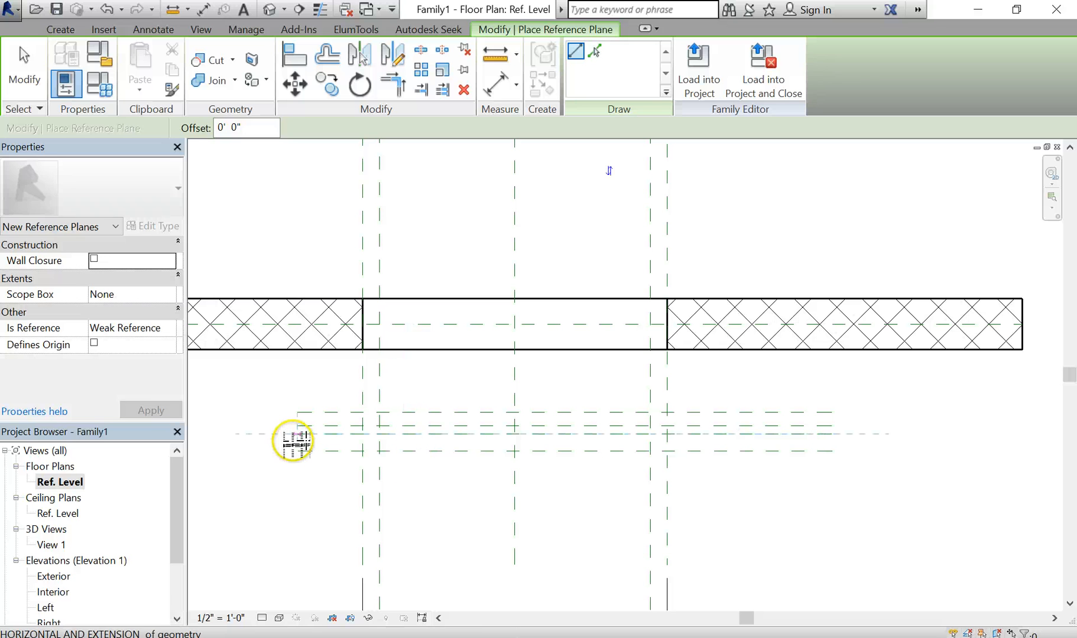
left_click(297, 434)
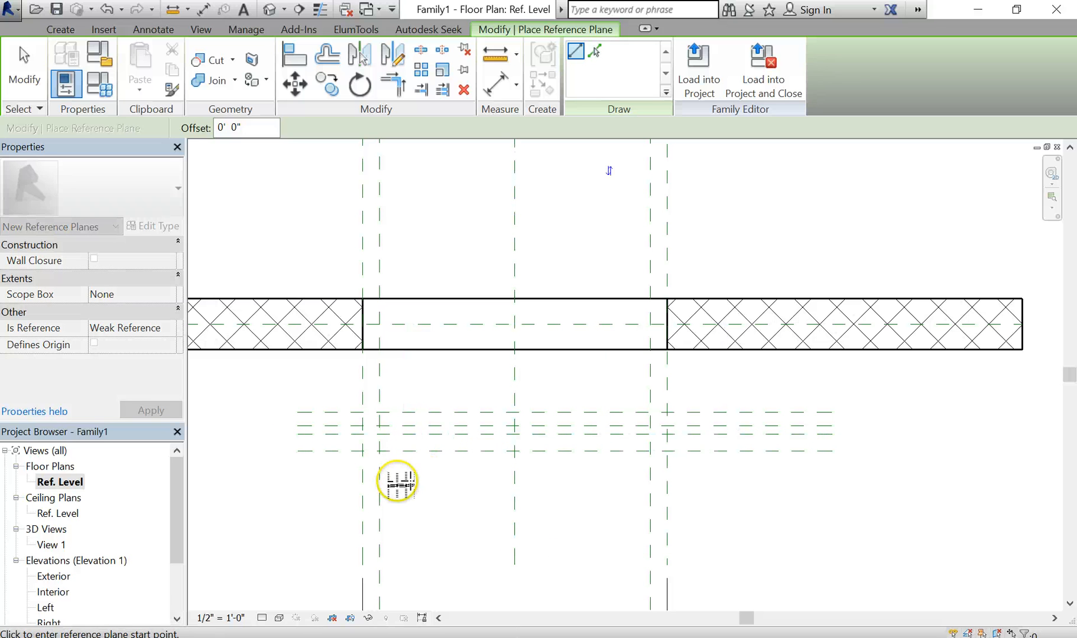
key("Escape")
key("Escape")
scroll(871, 453, "up", 3)
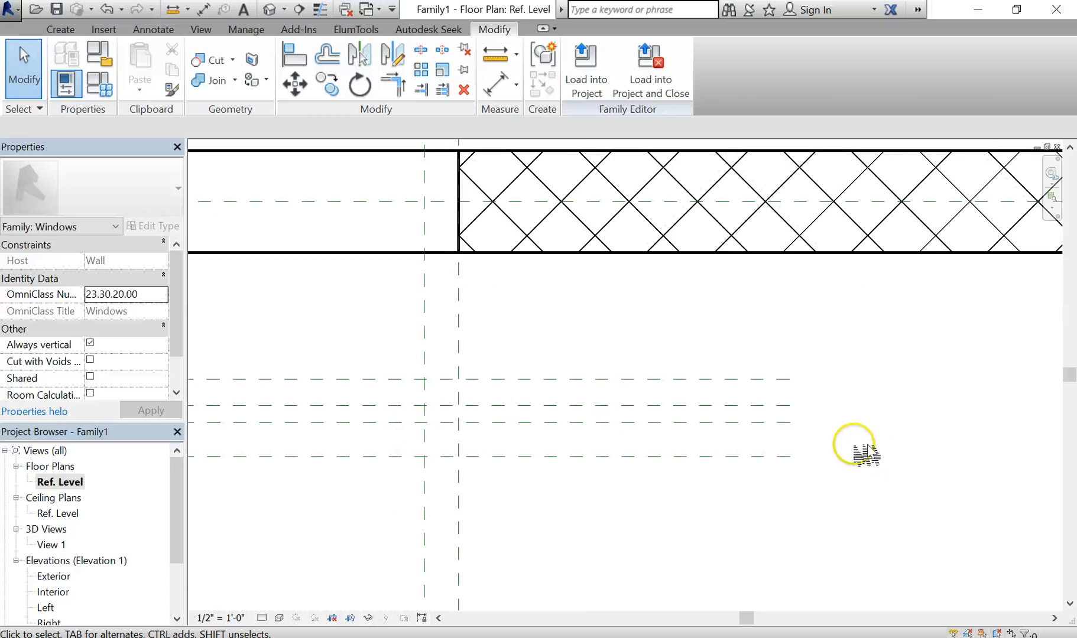
middle_click_drag(866, 454, 748, 449)
Add 0' - 1" and 0' - 4 17/32" aligned dimensions between the new reference planes
key("d")
key("i")
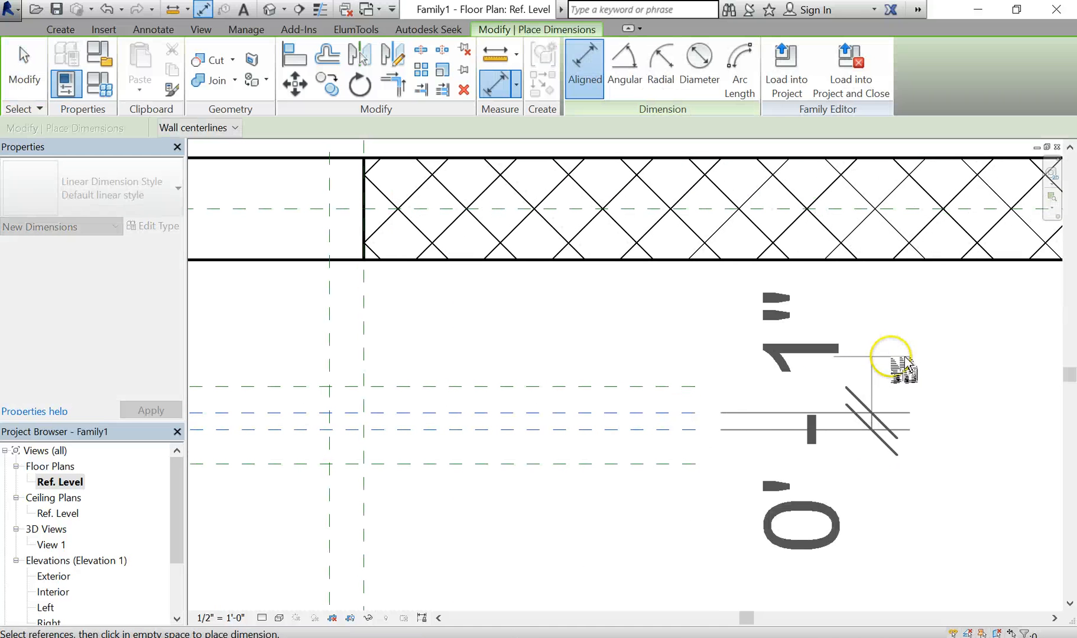
left_click(912, 366)
left_click(675, 464)
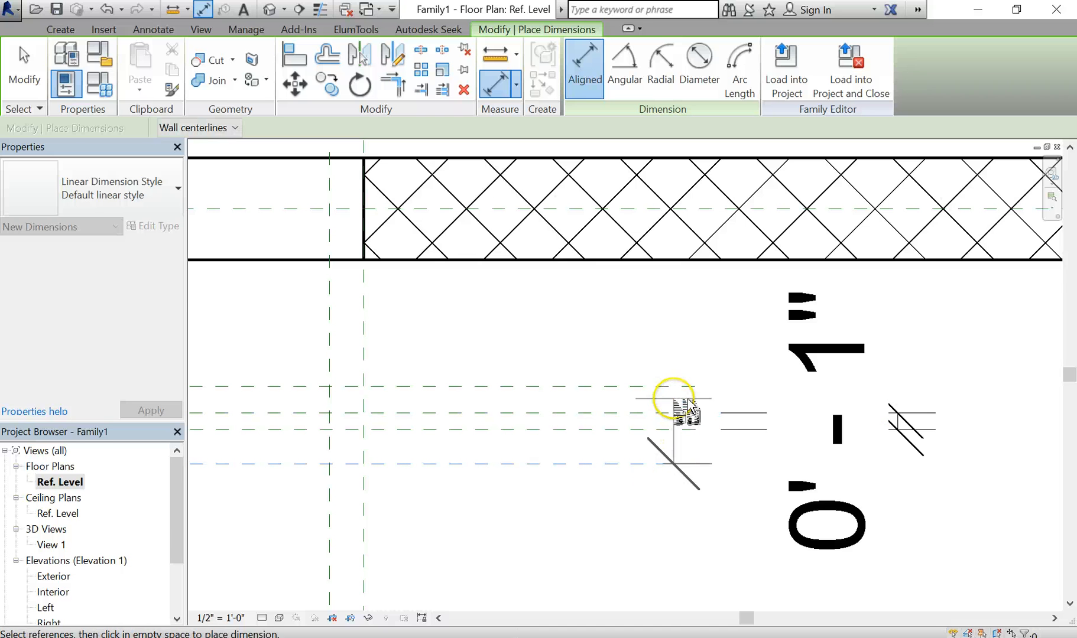
scroll(699, 396, "down", 1)
scroll(697, 389, "down", 2)
middle_click_drag(698, 389, 539, 390)
scroll(709, 384, "up", 1)
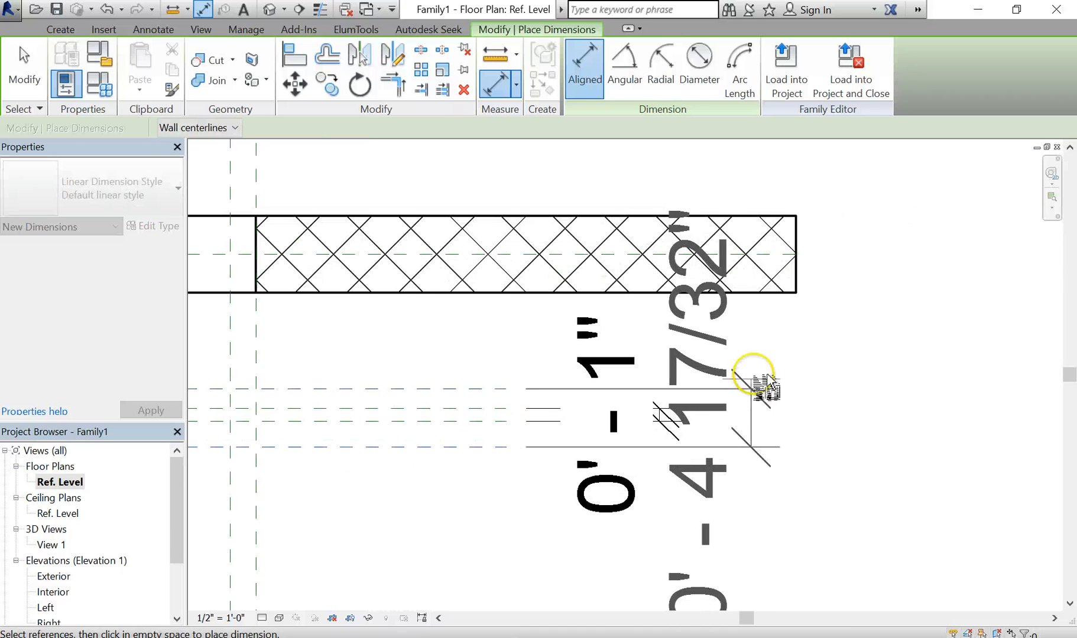
left_click(798, 373)
scroll(804, 408, "down", 1)
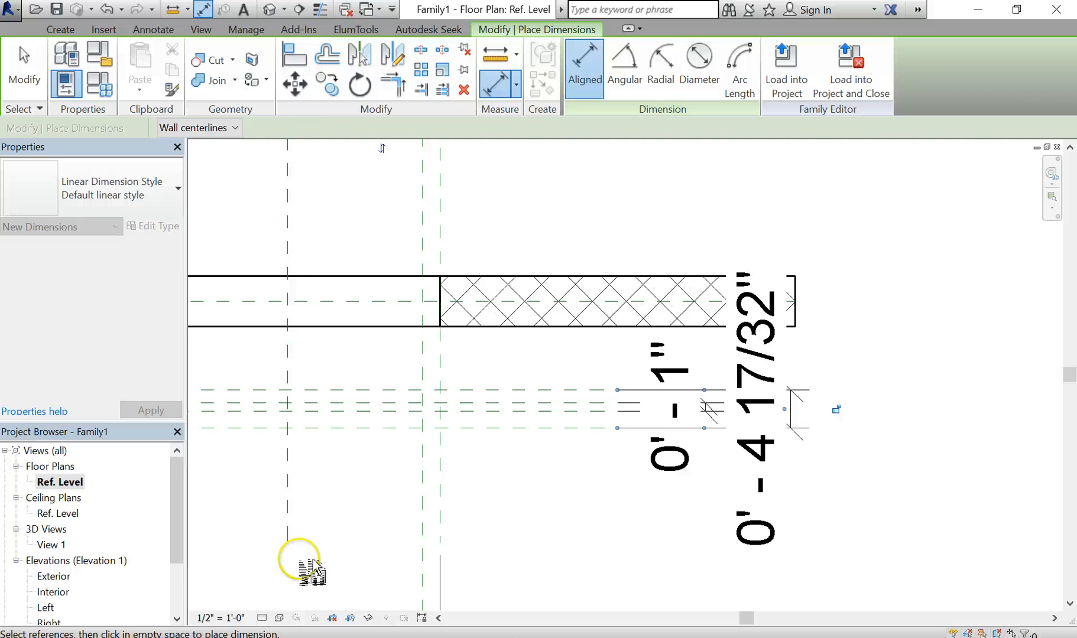
Set the plan scale to 1 1/2" = 1'-0" and add the 0' - 1 17/32" dimension
left_click(220, 617)
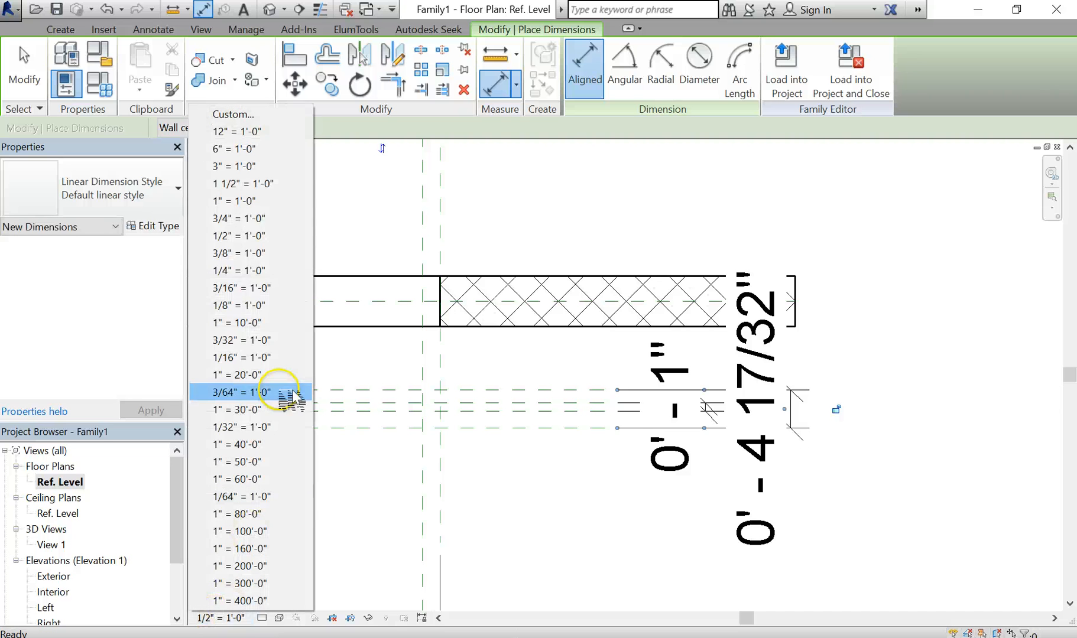
left_click(266, 184)
scroll(704, 408, "up", 2)
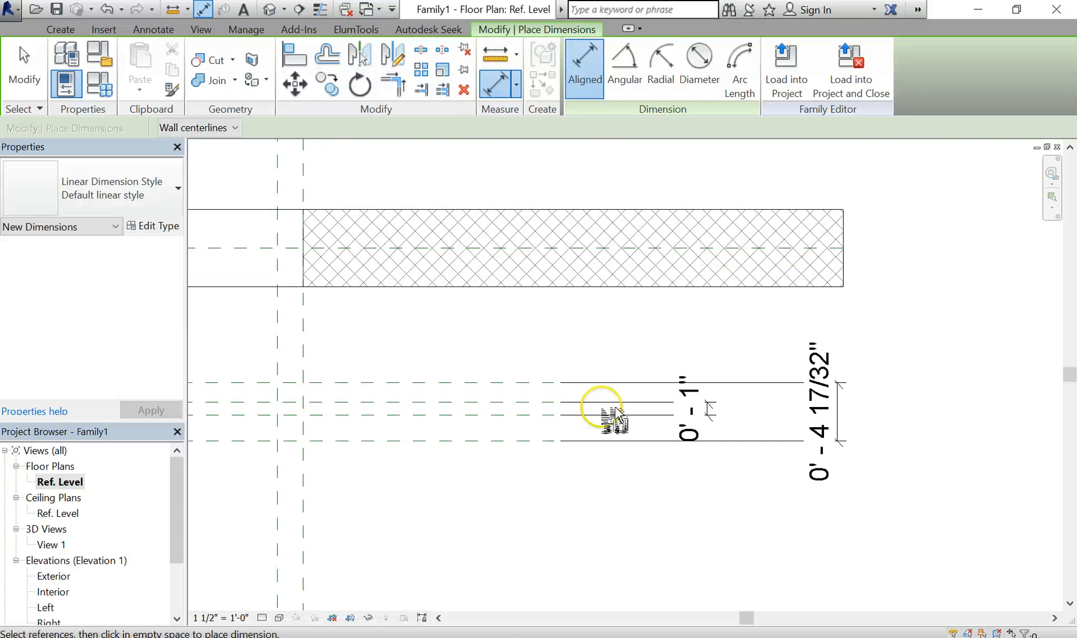
middle_click_drag(604, 410, 672, 435)
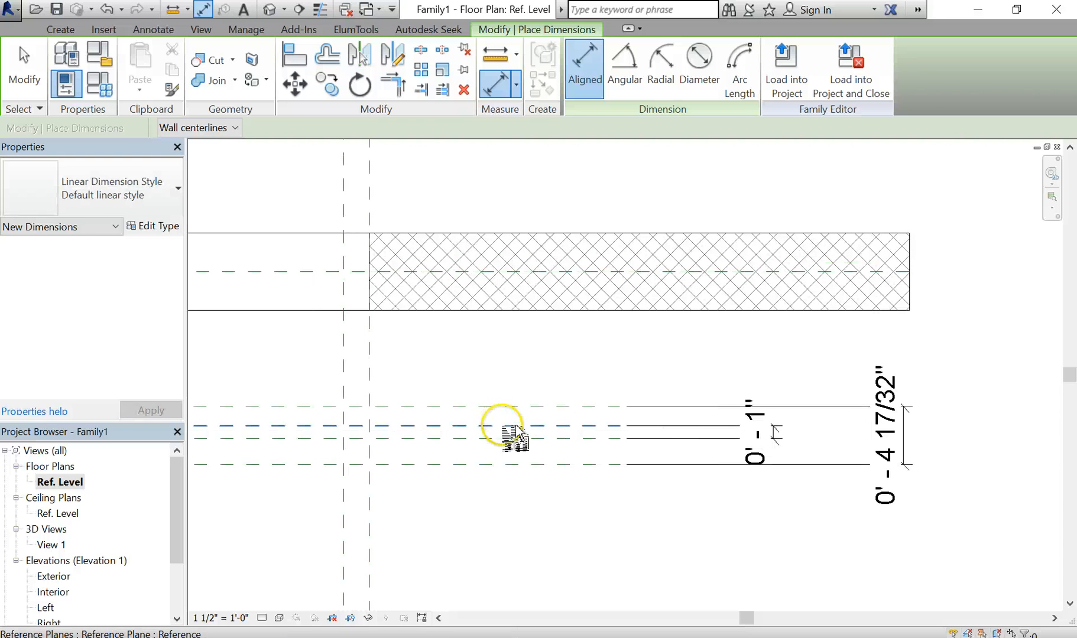
left_click(516, 426)
left_click(517, 406)
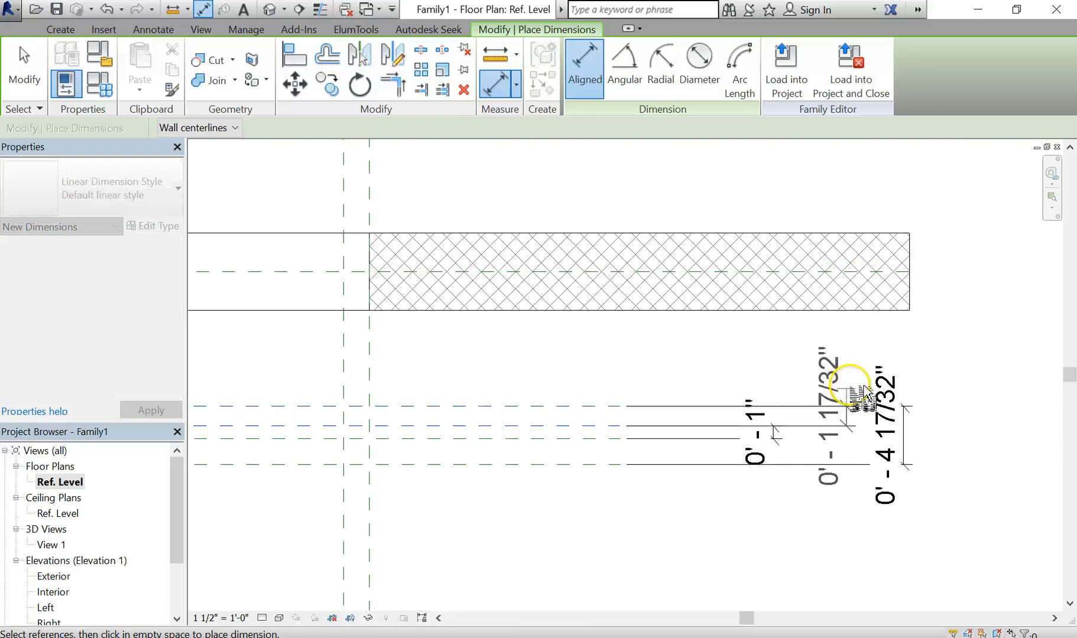
left_click(847, 384)
key("Escape")
key("Escape")
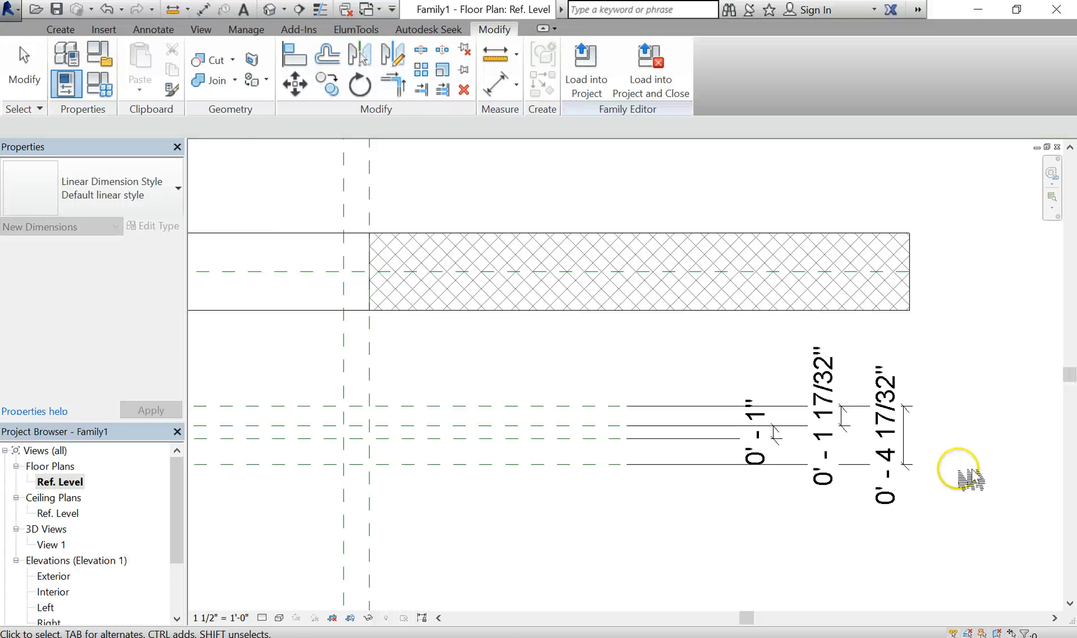
middle_click_drag(849, 431, 751, 390)
scroll(637, 437, "up", 1)
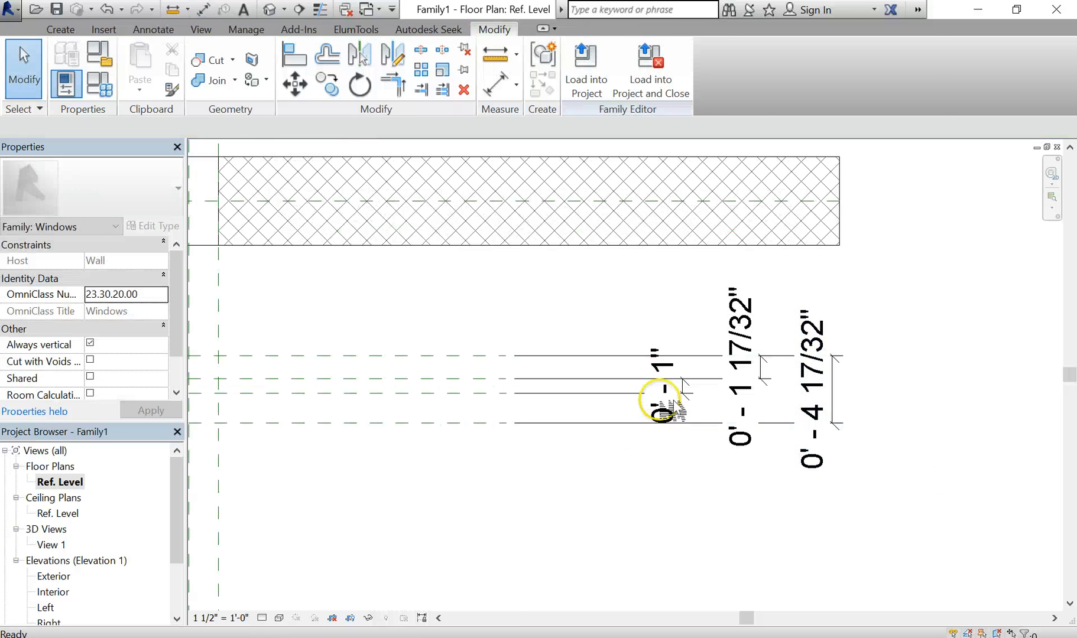
Label the 0' - 1" dimension with a new GLASS THICKNESS type parameter
left_click(663, 408)
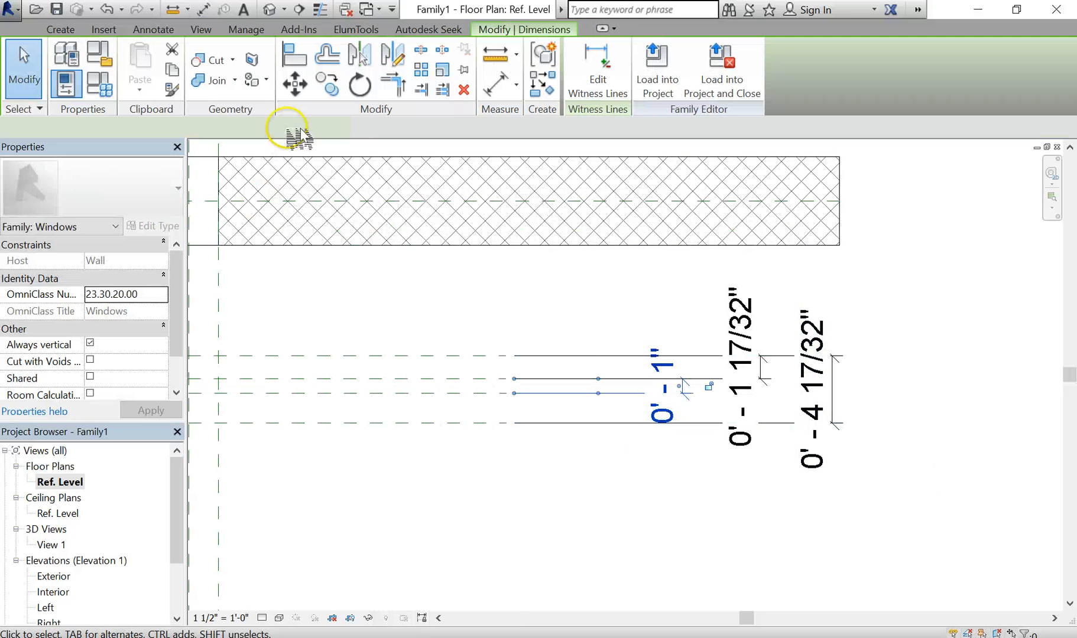
left_click(372, 128)
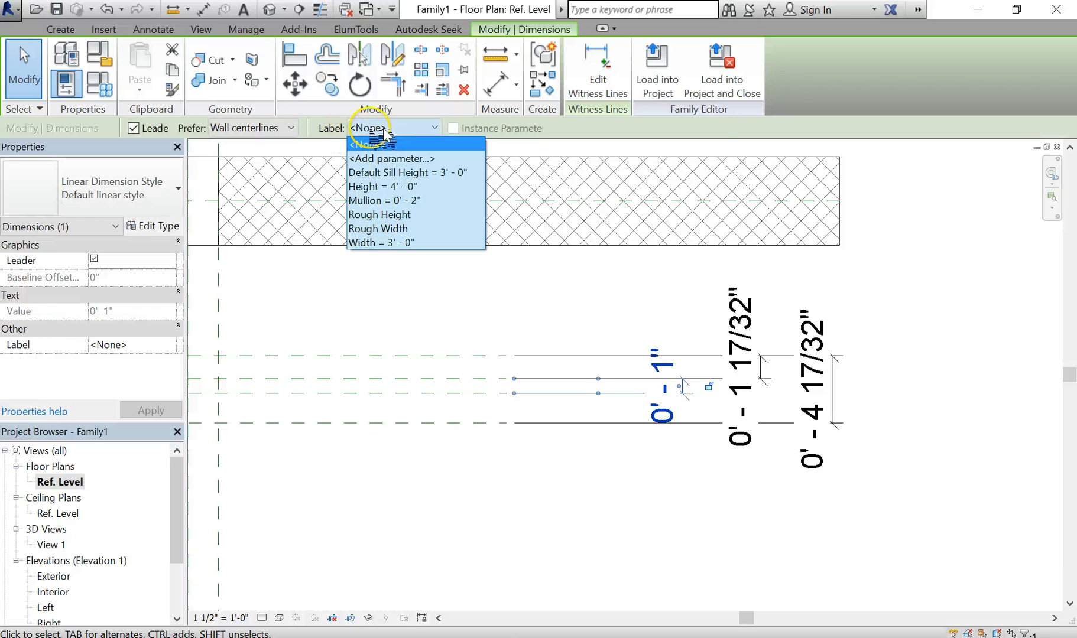
left_click(390, 158)
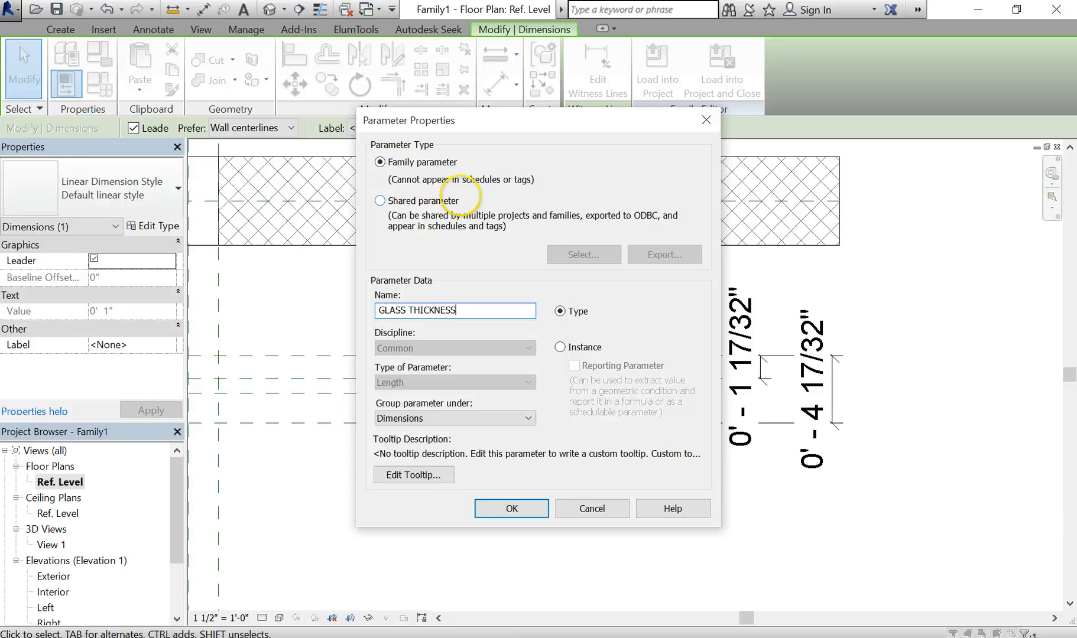
left_click(505, 509)
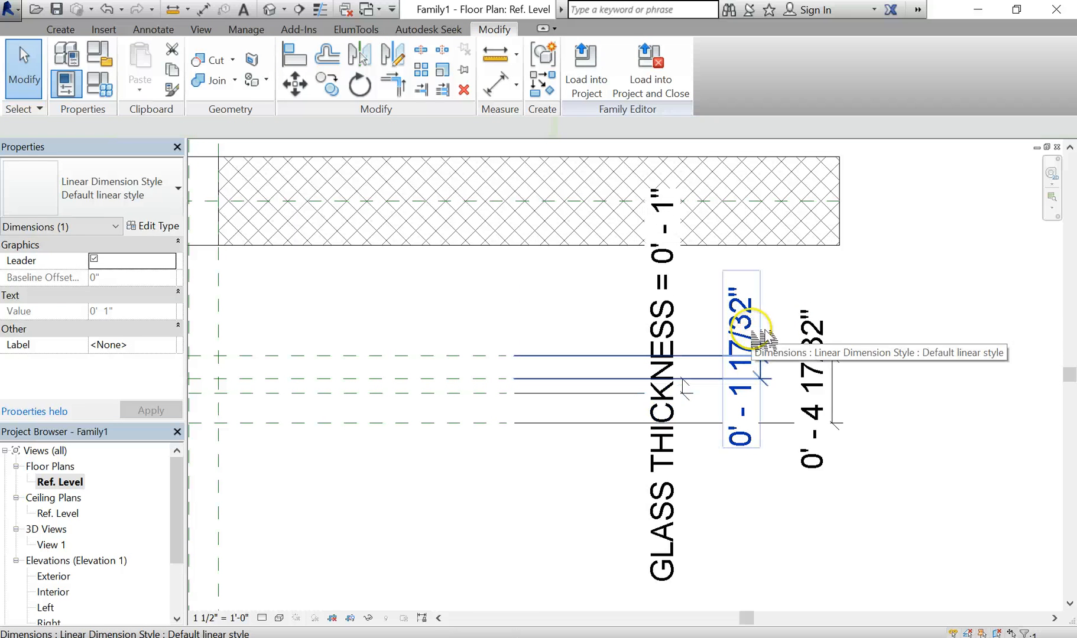
Select the 0' - 1 17/32" glass offset dimension
left_click(757, 350)
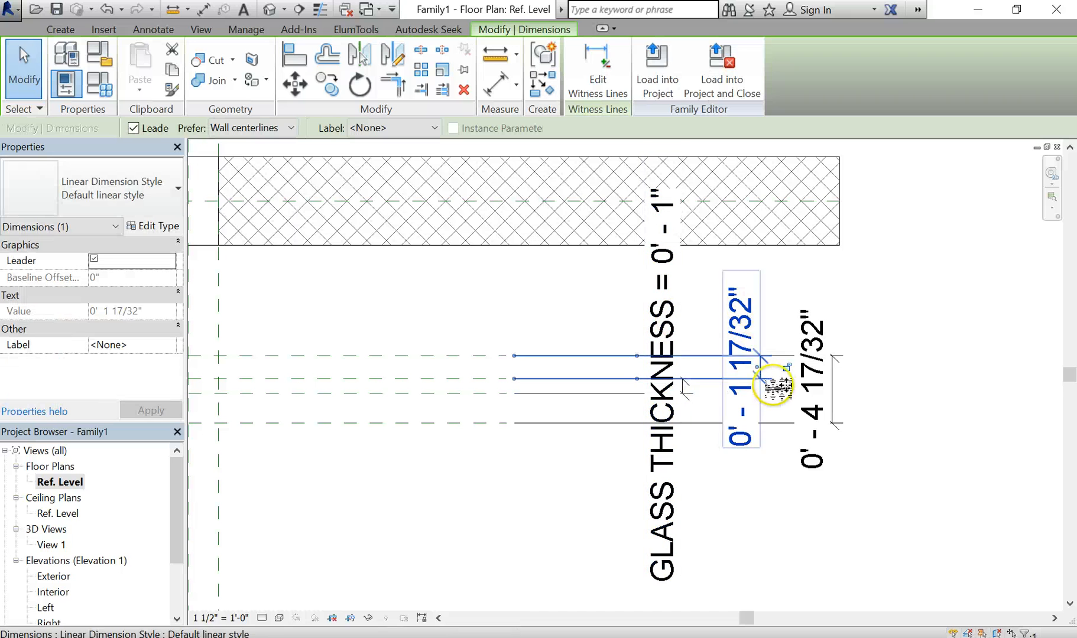
left_click(760, 482)
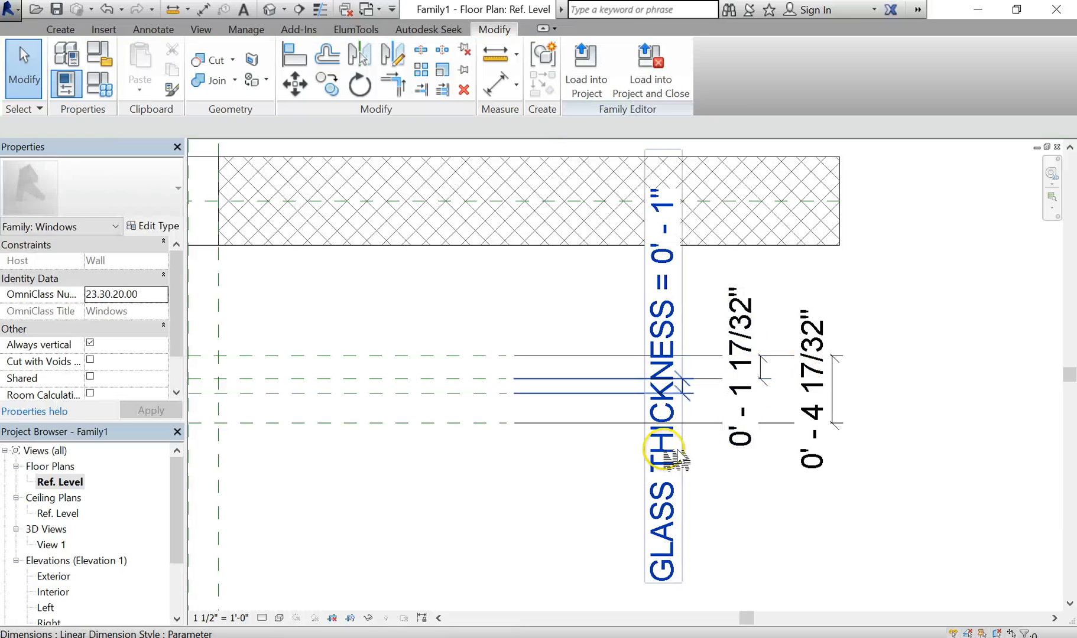
left_click(683, 449)
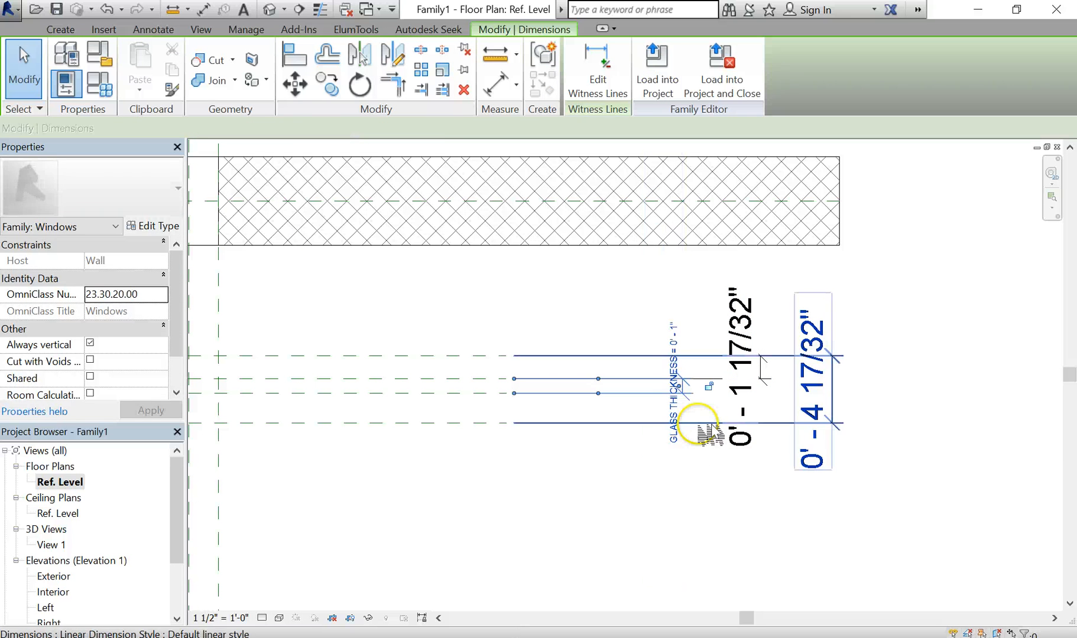
left_click(747, 504)
left_click(769, 373)
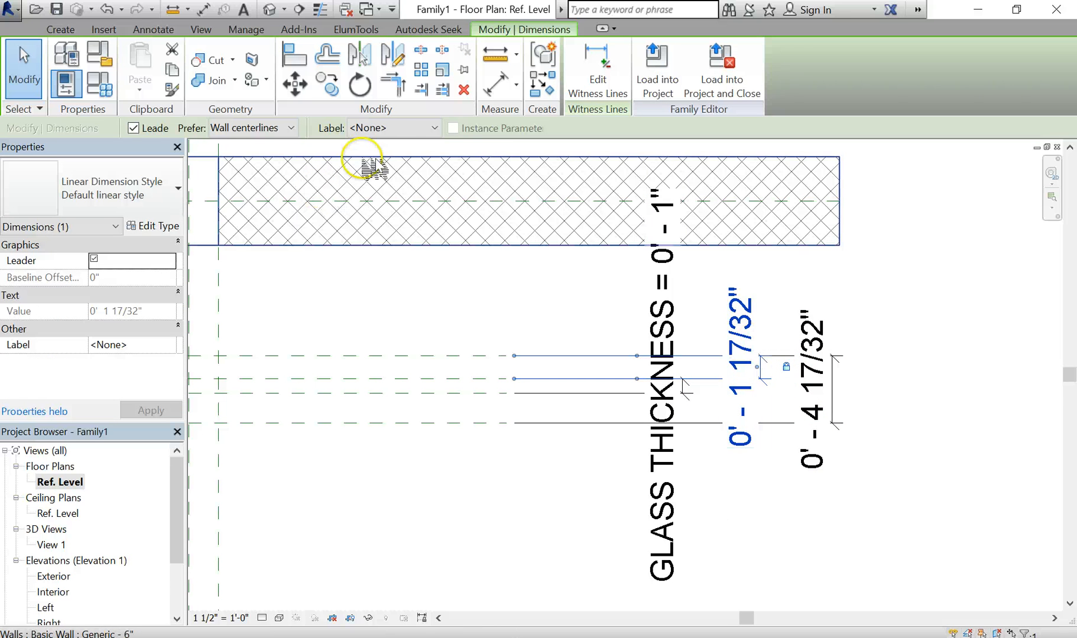
Label the 0' - 1 17/32" dimension with a new OFFSET - GLASS parameter
left_click(388, 128)
left_click(395, 159)
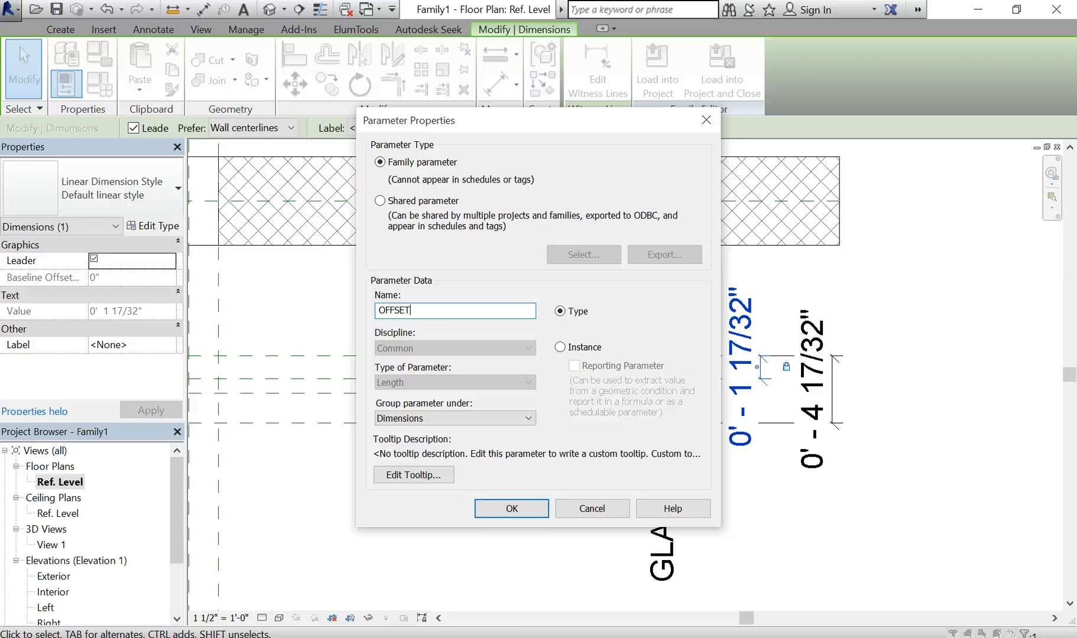
key("Return")
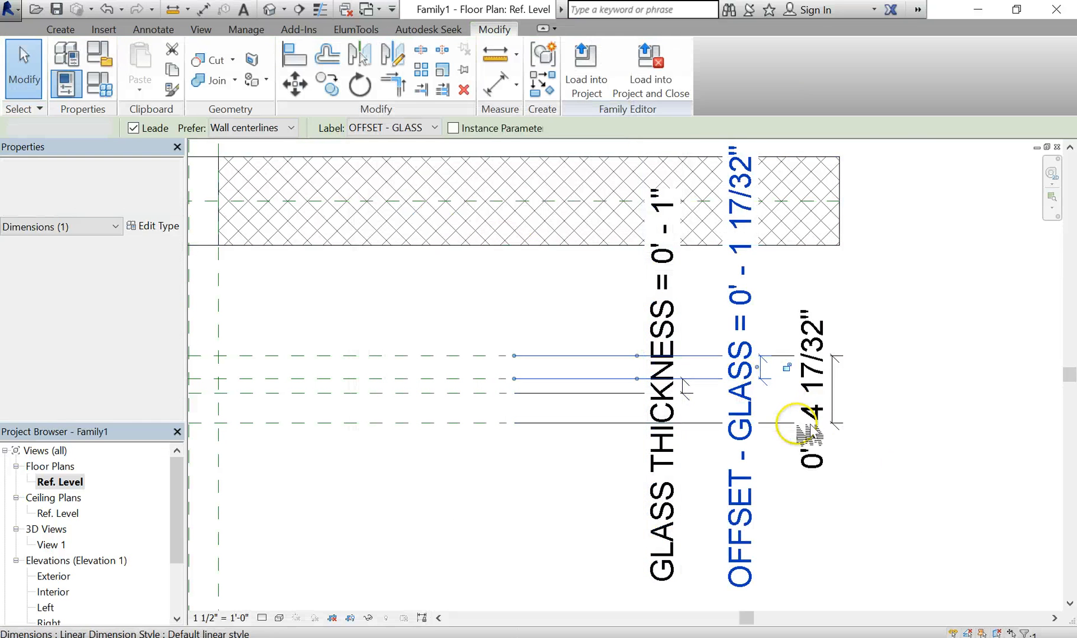
Label the 0' - 4 17/32" dimension with a new FRAME DEPTH type parameter
left_click(815, 459)
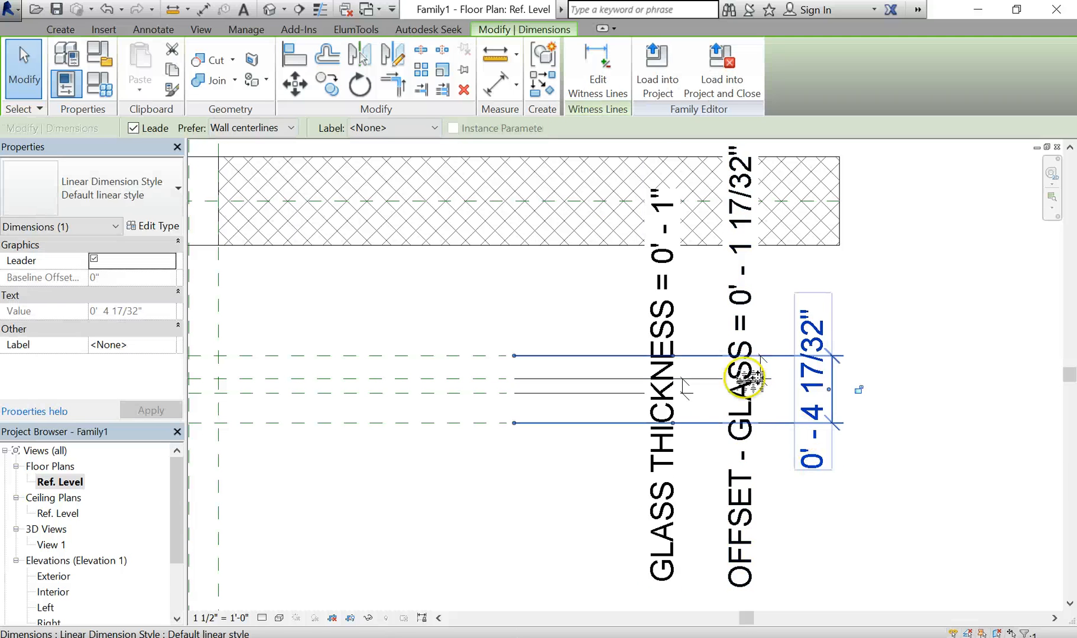
left_click(425, 128)
left_click(424, 160)
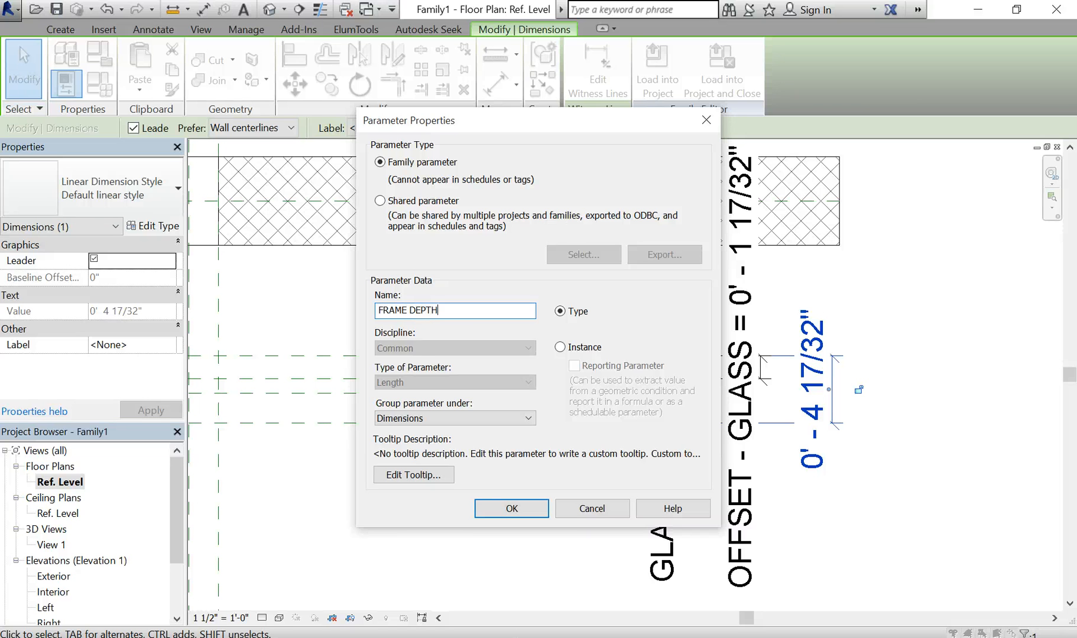
left_click(512, 509)
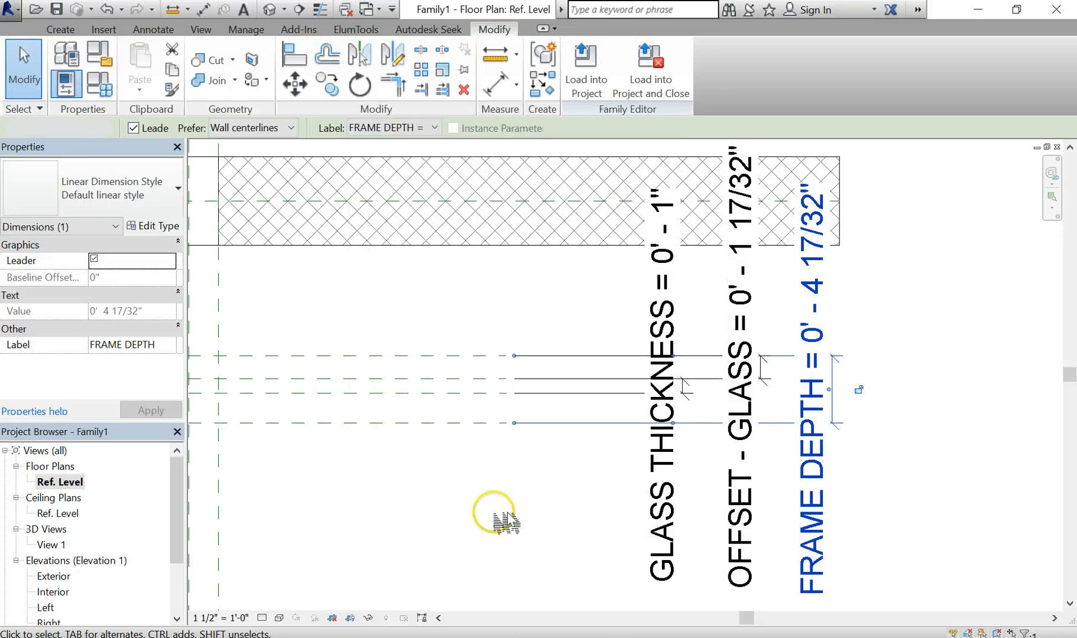
Dimension from the glass reference plane to the wall face (1' - 1 15/32") with DI
scroll(496, 472, "down", 3)
left_click(656, 467)
scroll(532, 432, "up", 3)
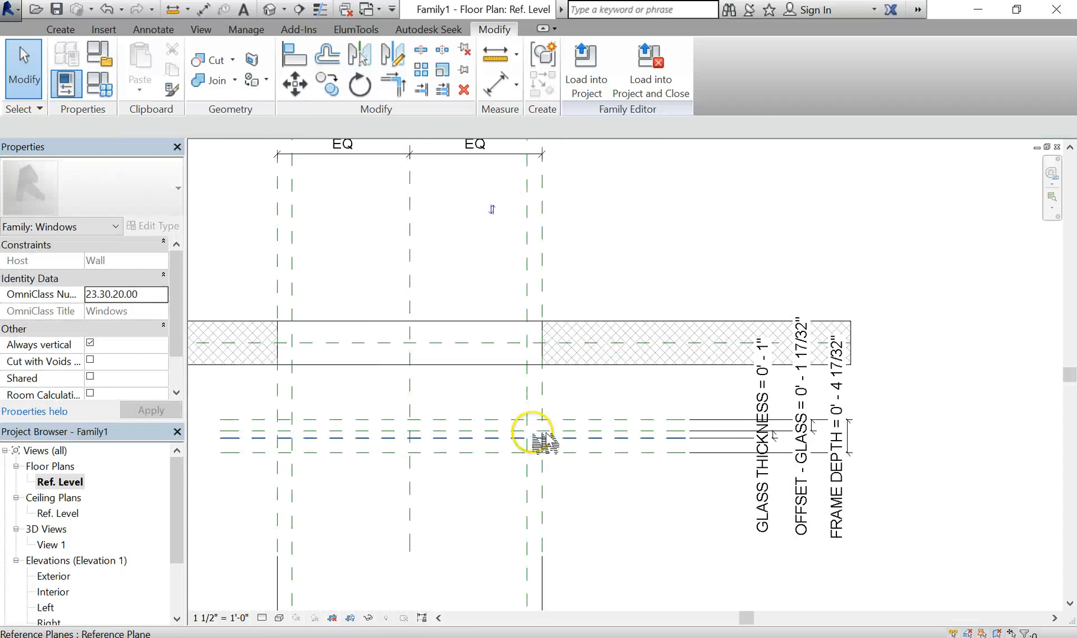
key("d")
key("i")
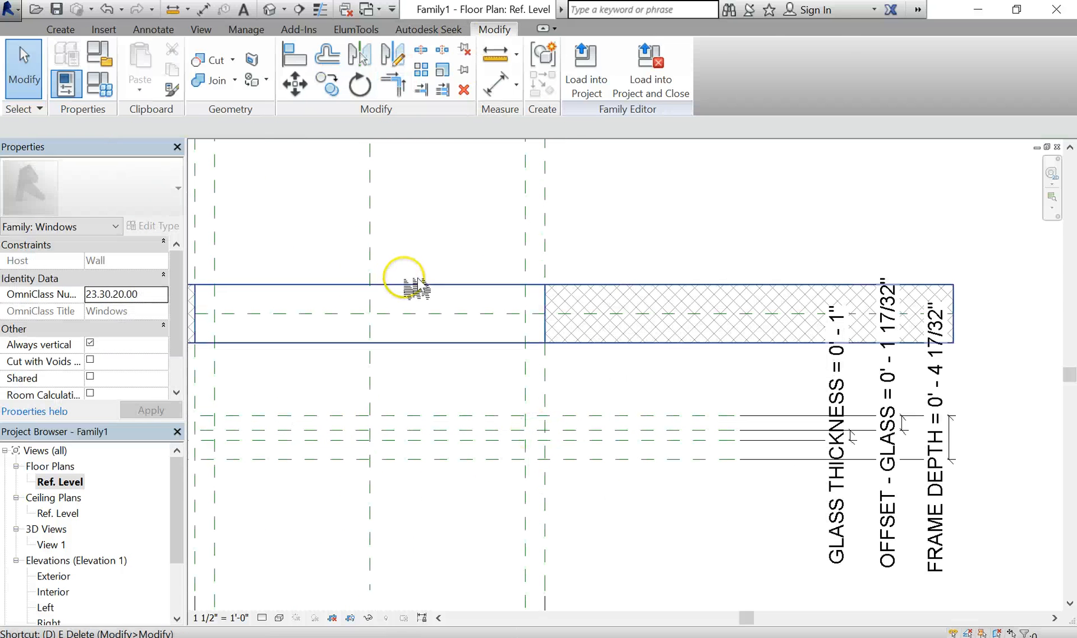
left_click(611, 417)
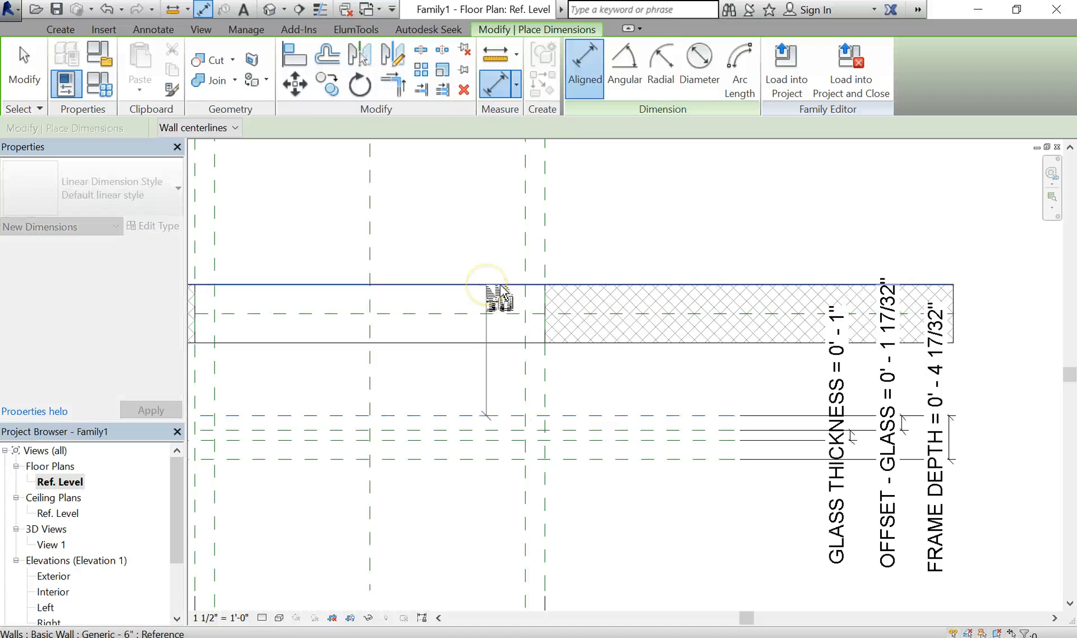
left_click(486, 286)
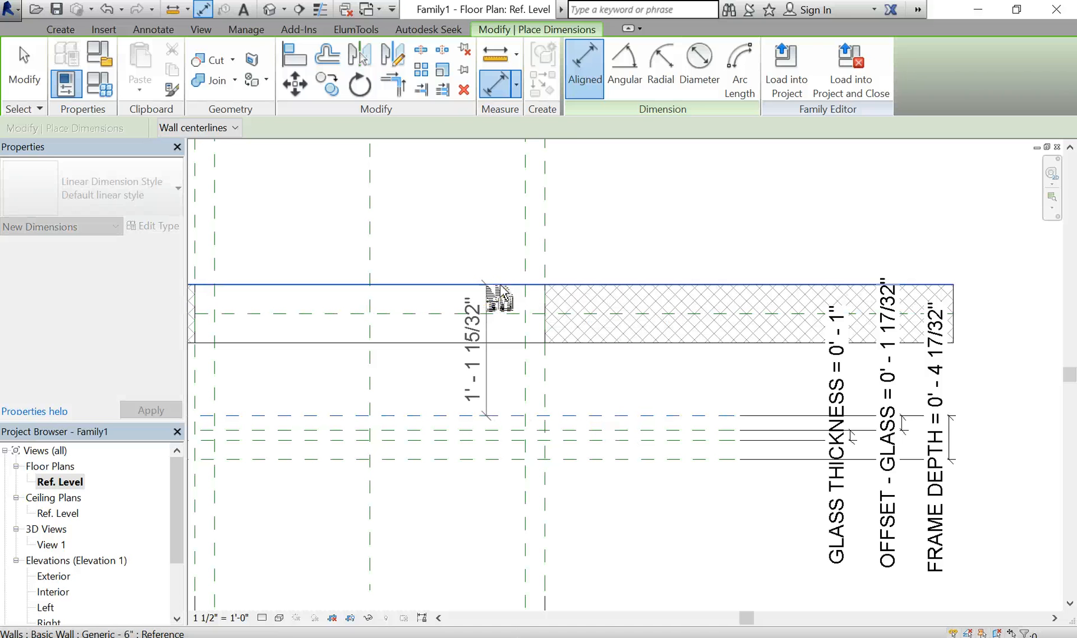
left_click(662, 287)
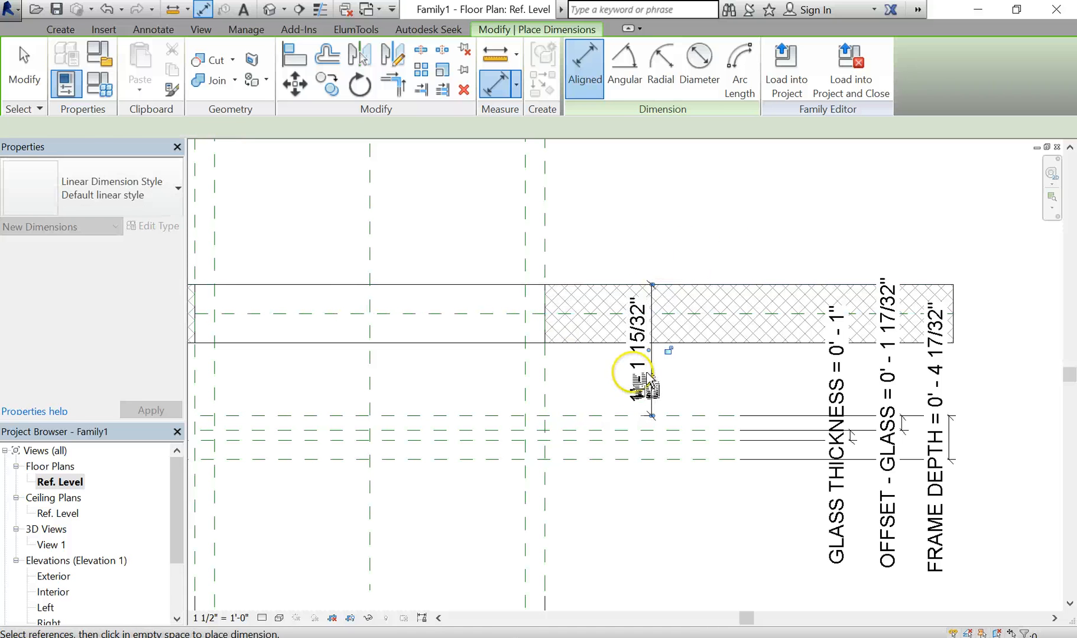
key("Escape")
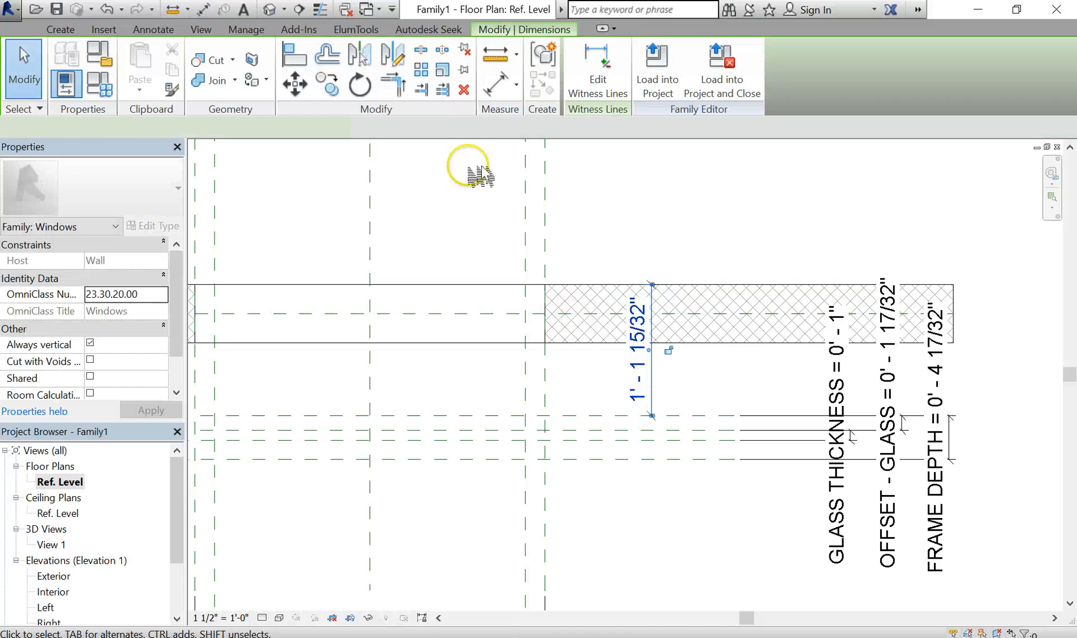
Label the new dimension with an OFFSET - WINDOW type parameter
left_click(378, 128)
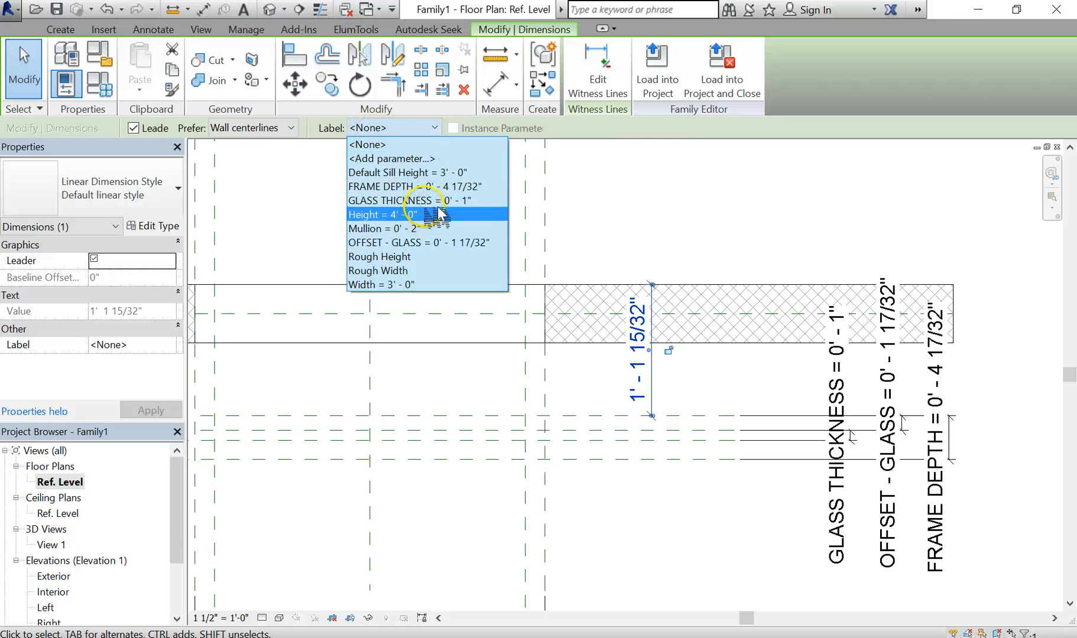
left_click(419, 158)
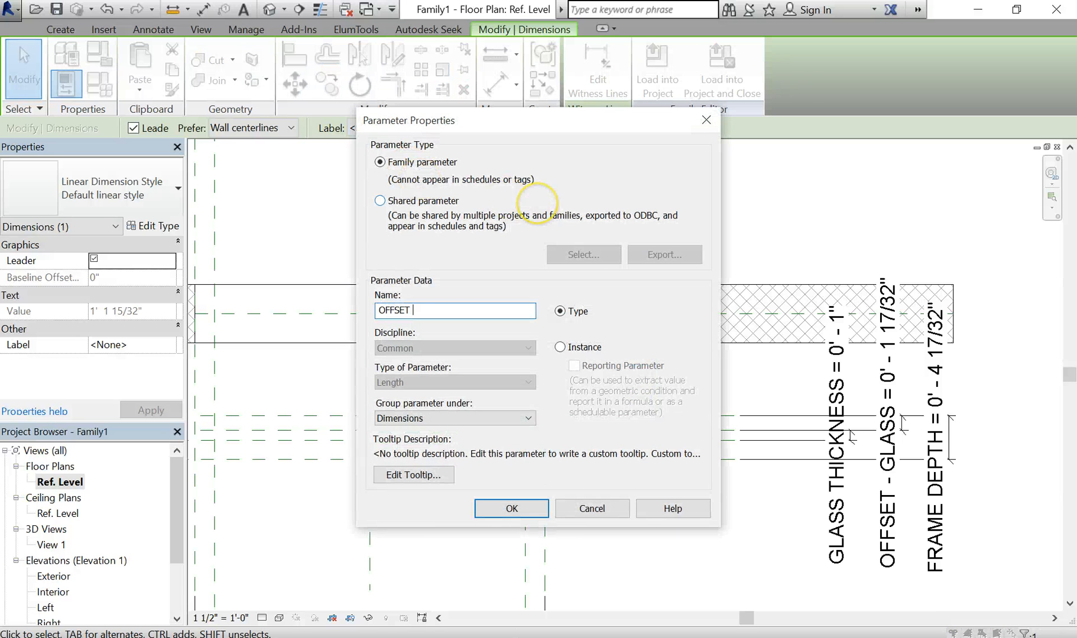
type("OFFSET - WINDOW")
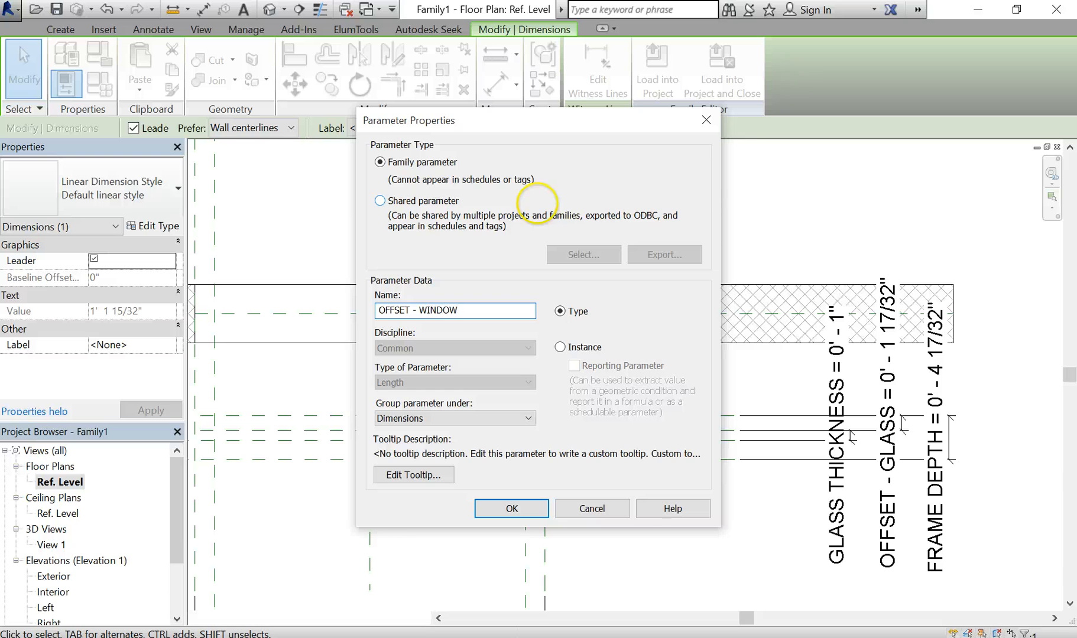
key("Return")
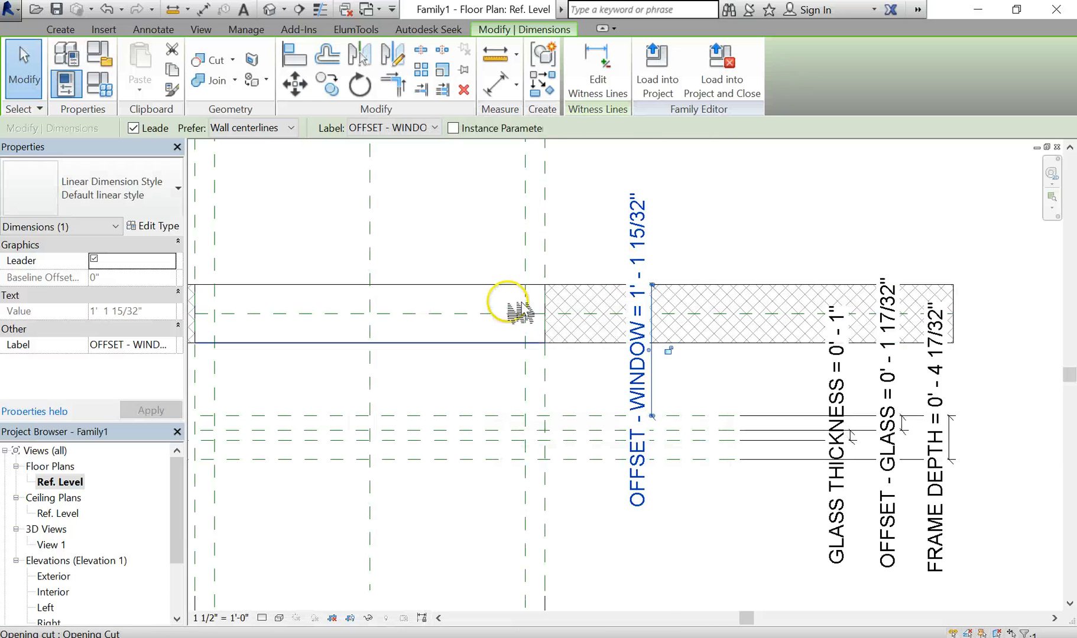
left_click(699, 534)
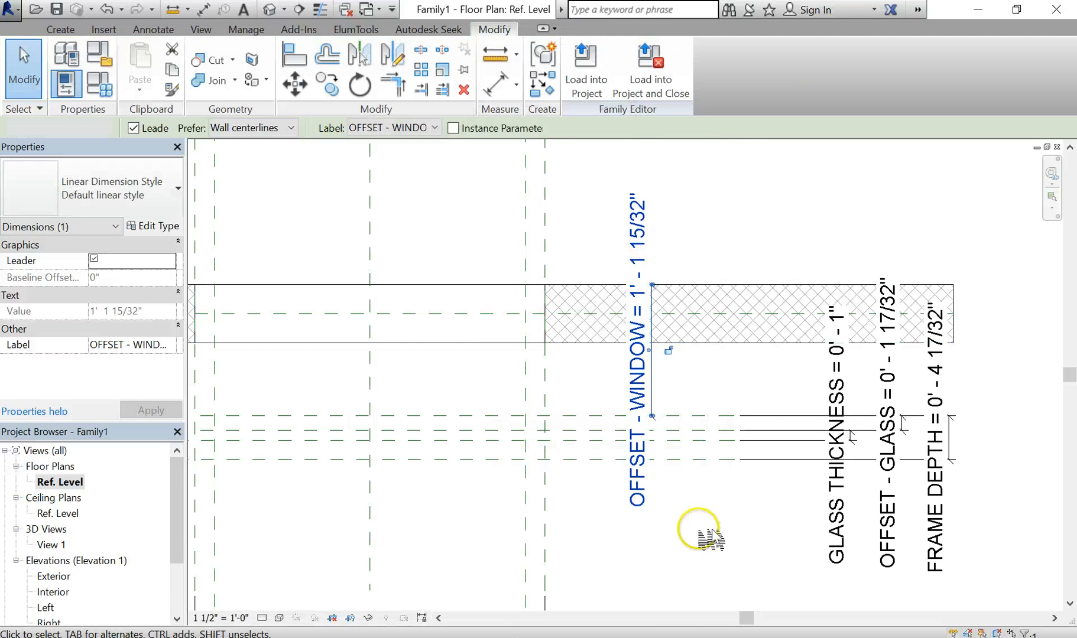
scroll(700, 531, "down", 4)
middle_click_drag(700, 526, 819, 453)
scroll(819, 452, "up", 1)
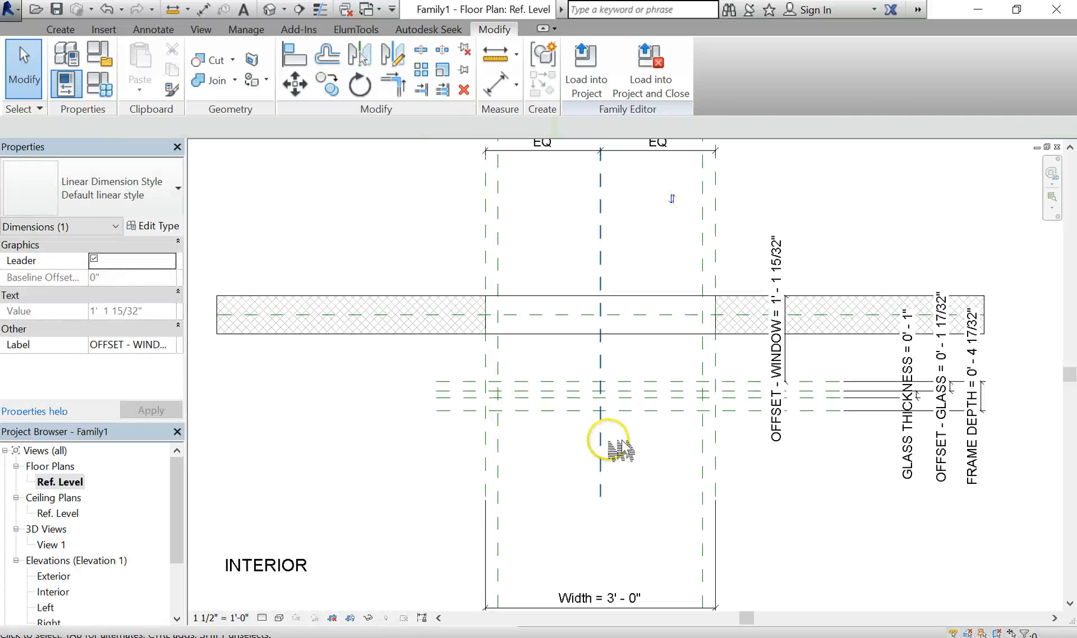
left_click(610, 442)
Start a new extrusion in the Exterior elevation view
middle_click_drag(578, 459, 569, 458)
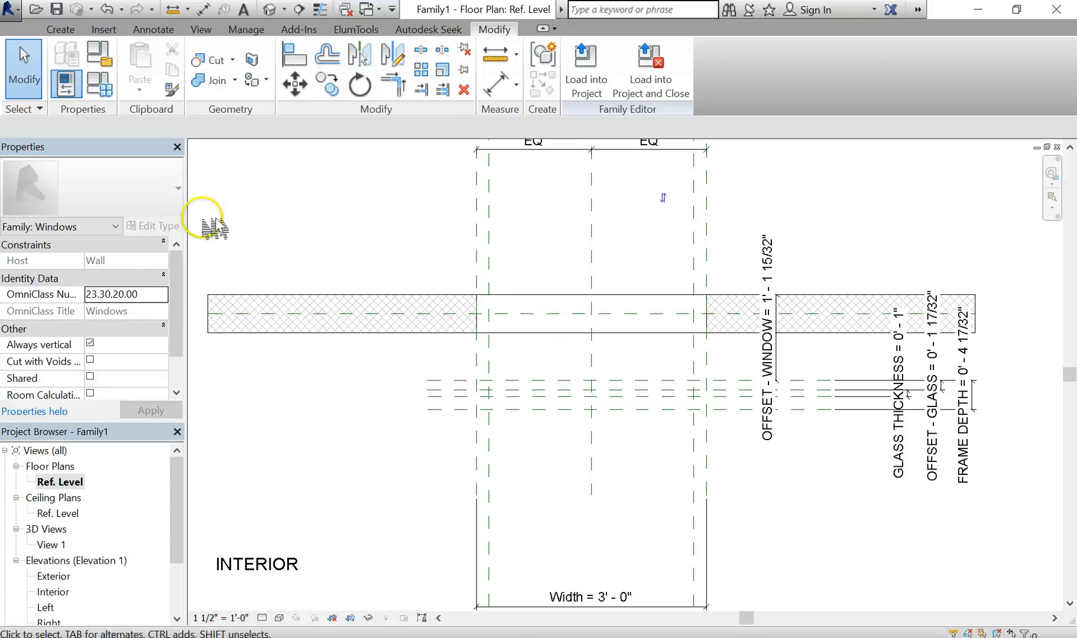
left_click(64, 31)
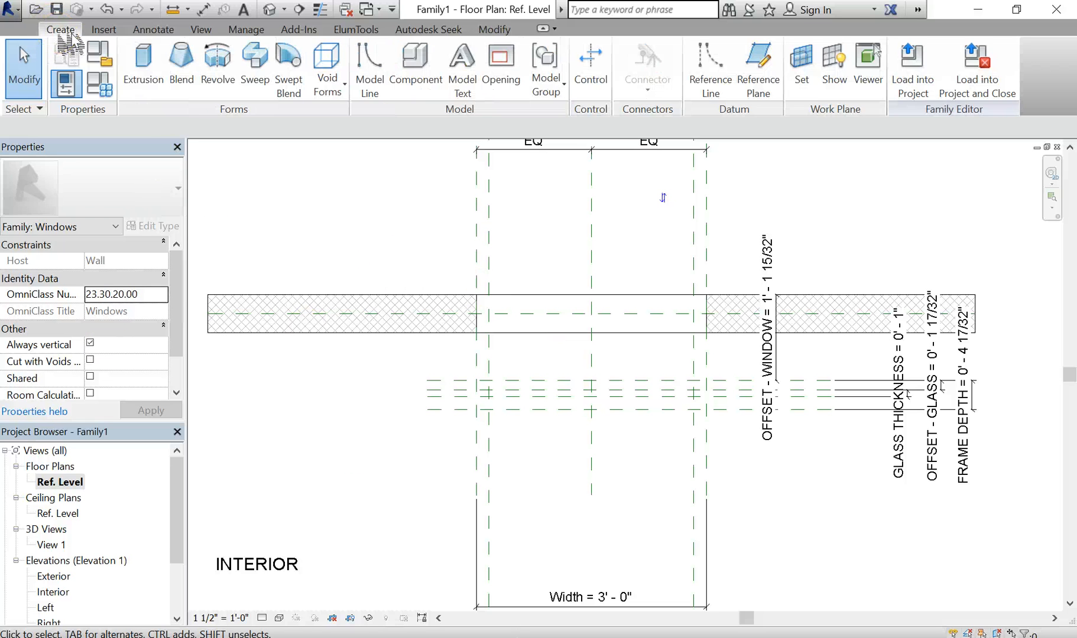
double_click(56, 577)
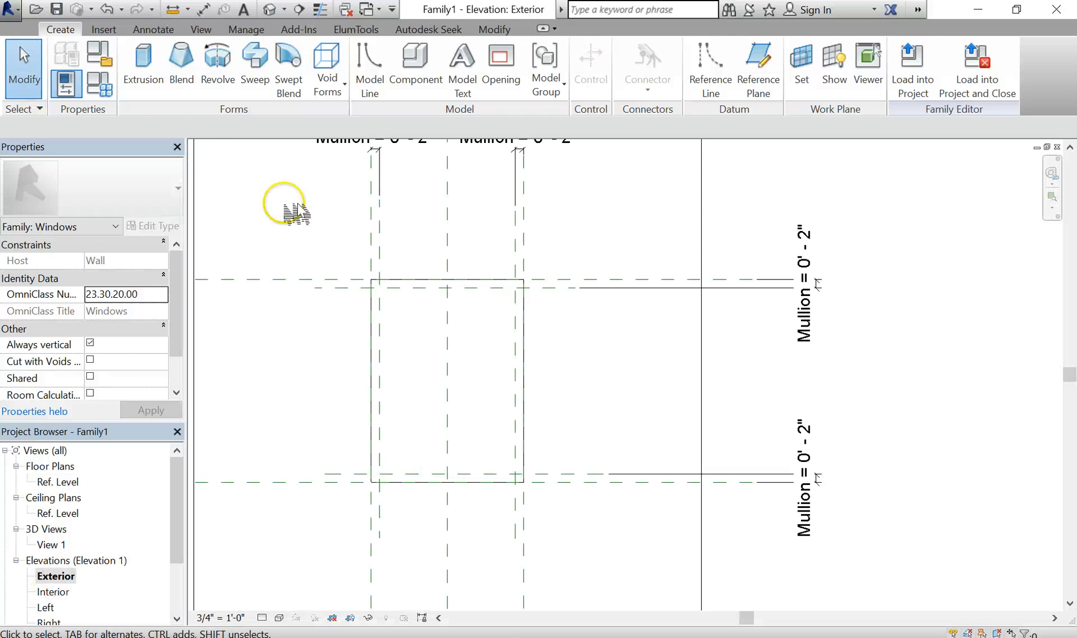
left_click(143, 59)
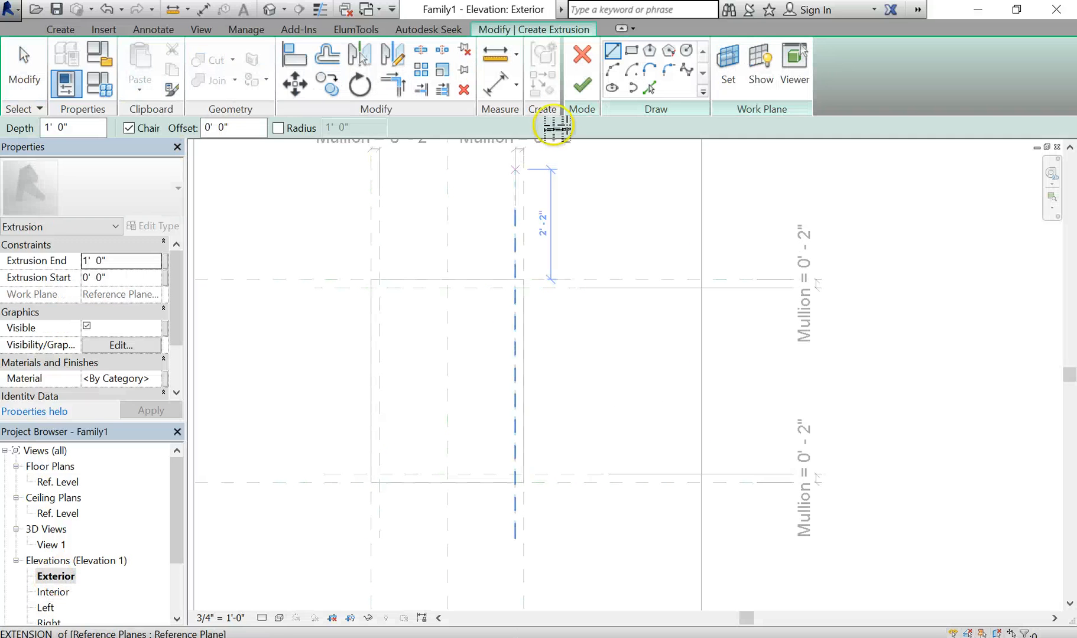
Sketch an outer rectangle around the opening and a smaller inner rectangle inside it
left_click(632, 50)
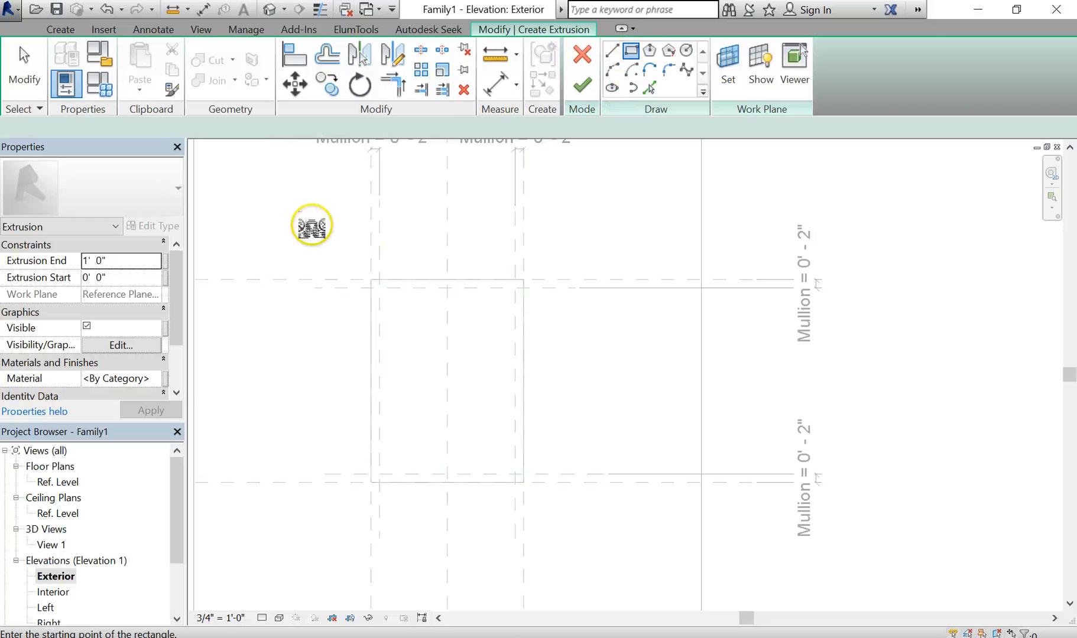
left_click(309, 224)
left_click(609, 553)
left_click(493, 458)
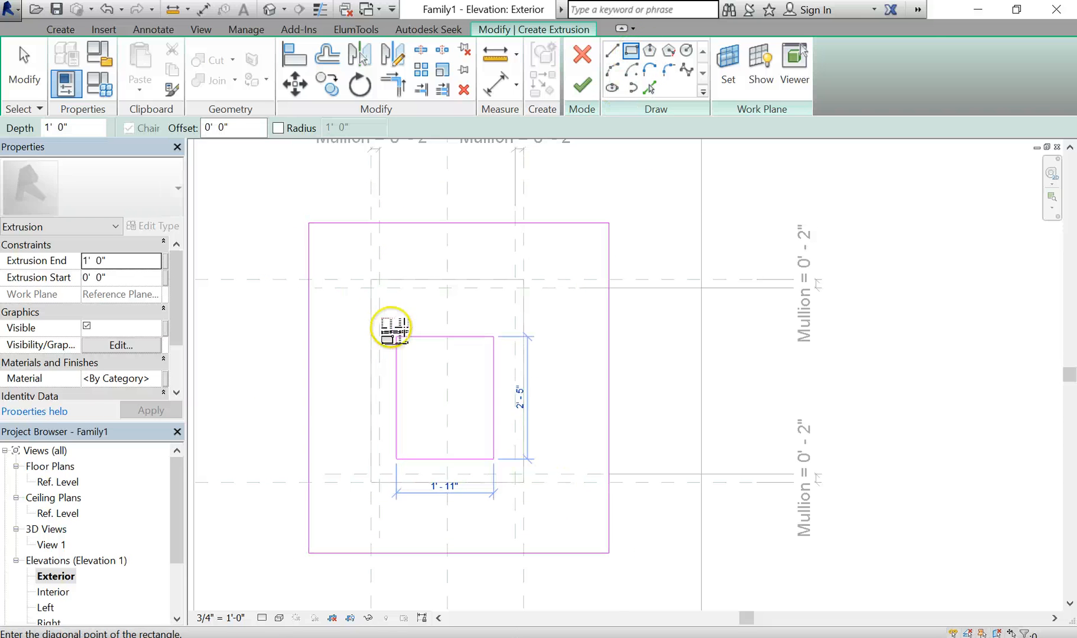
left_click(404, 298)
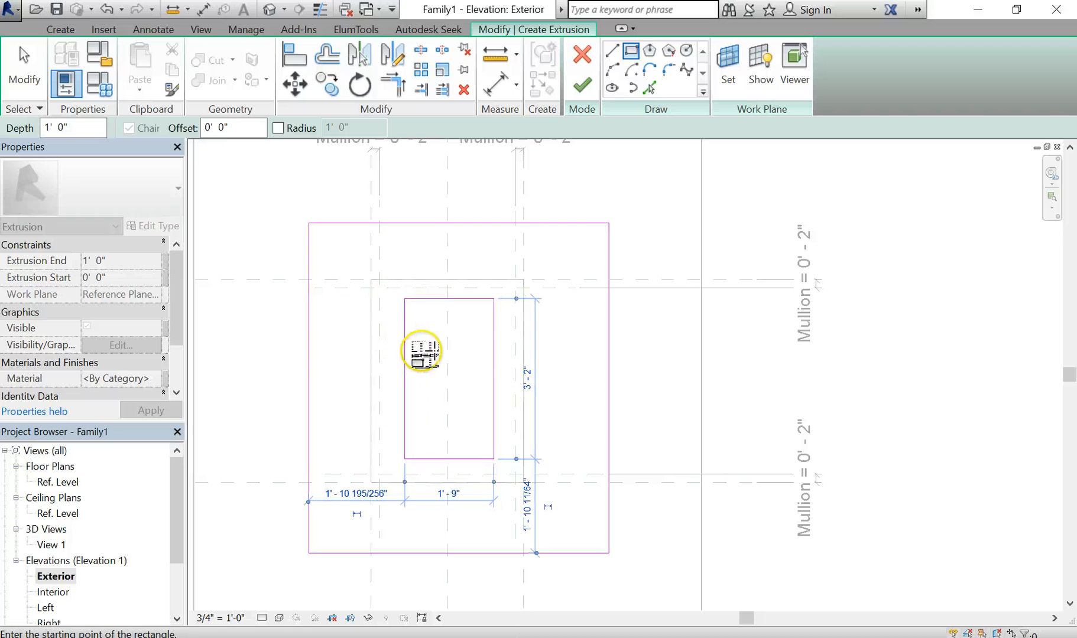
key("Escape")
key("Escape")
scroll(555, 343, "up", 1)
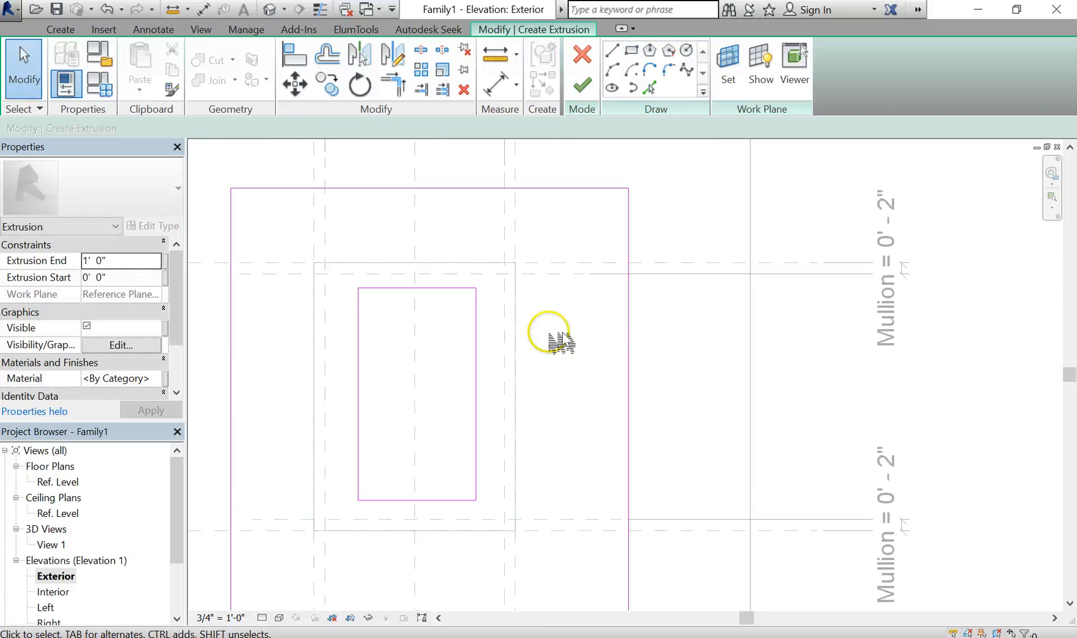
scroll(573, 305, "up", 1)
middle_click_drag(591, 332, 621, 345)
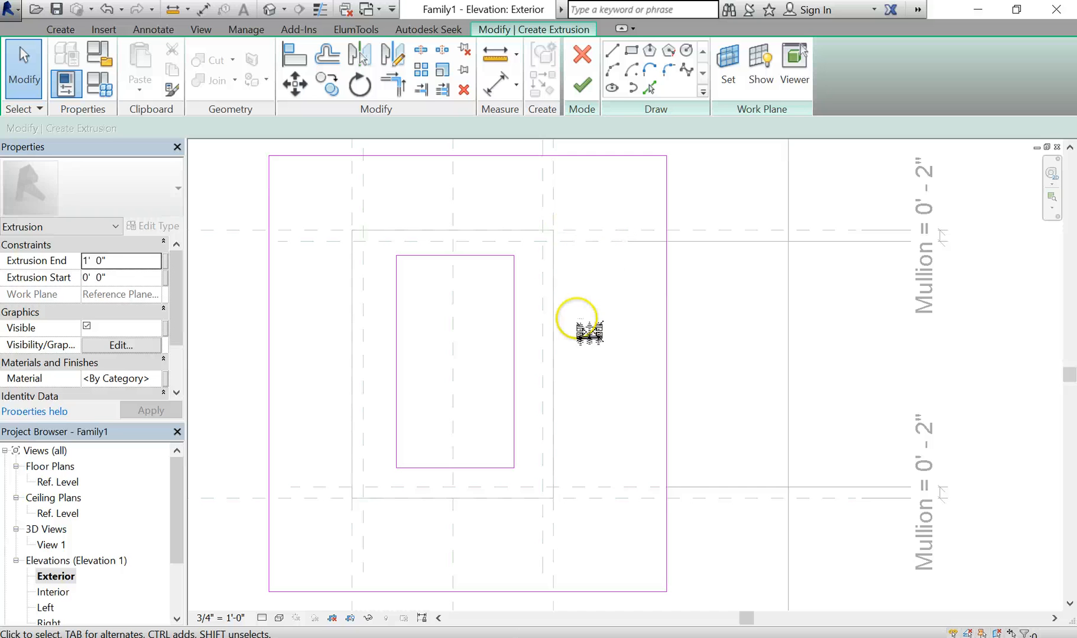
scroll(577, 324, "down", 1)
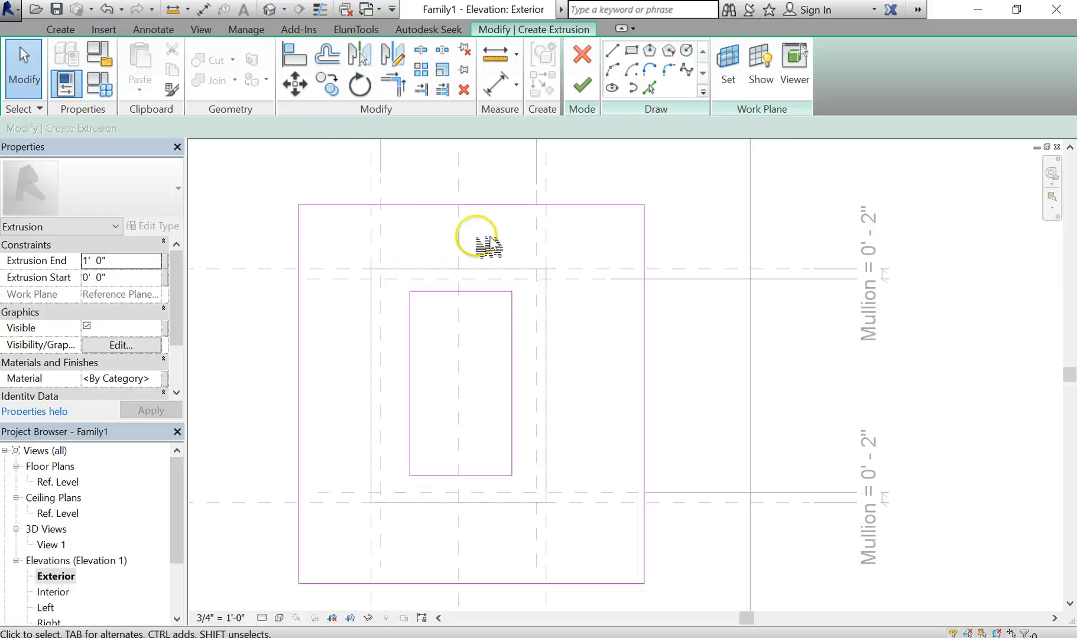
Align the outer rectangle's top, left, bottom (Sill) and right edges to their reference planes
left_click(307, 55)
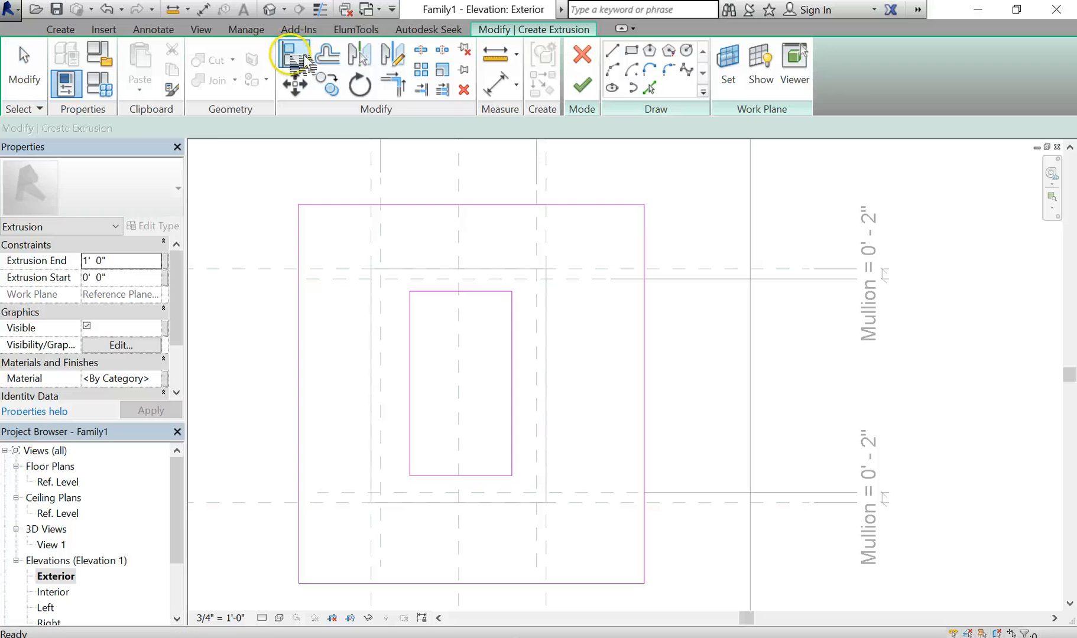
left_click(620, 269)
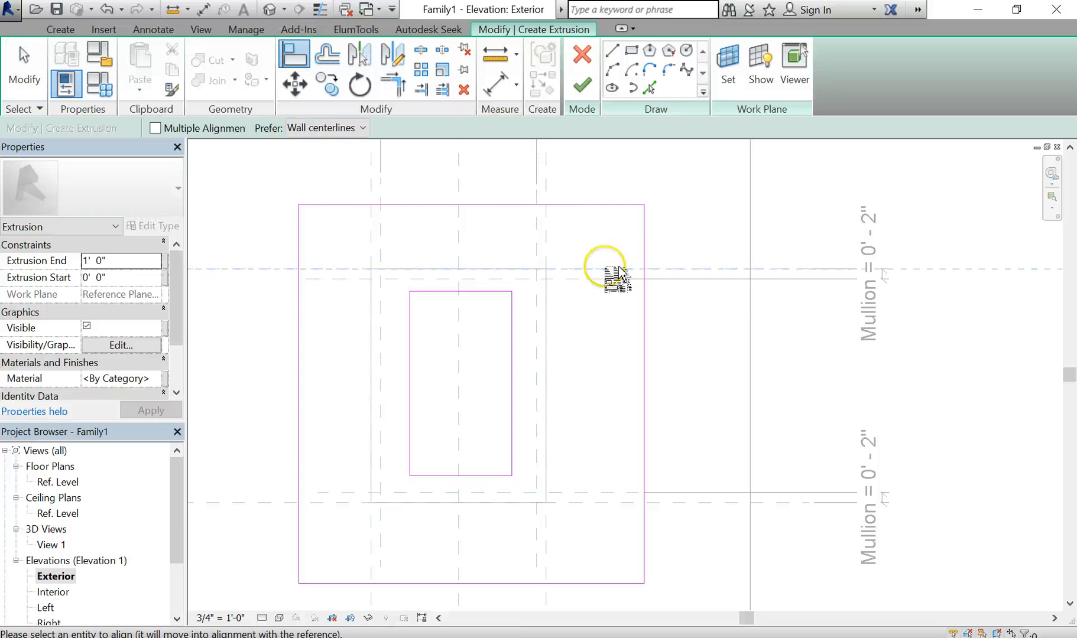
left_click(603, 205)
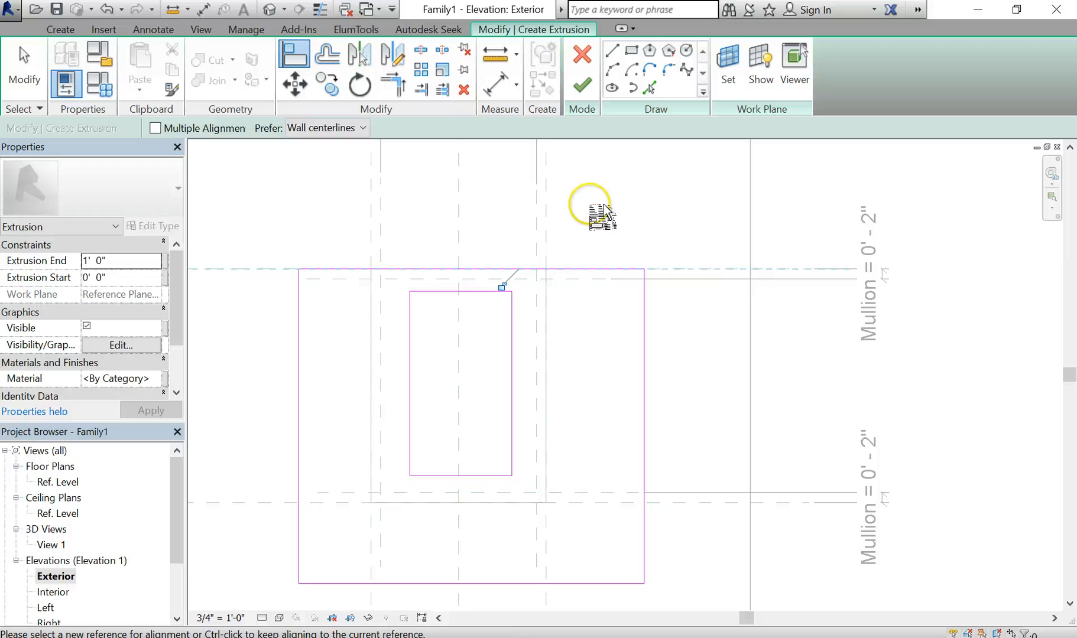
left_click(377, 251)
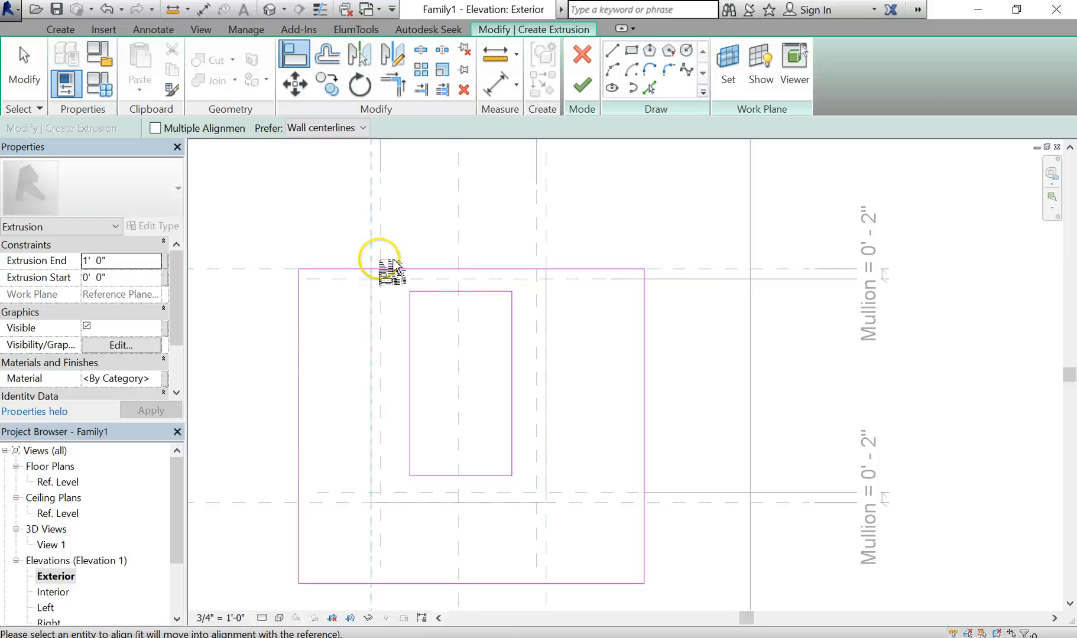
left_click(299, 355)
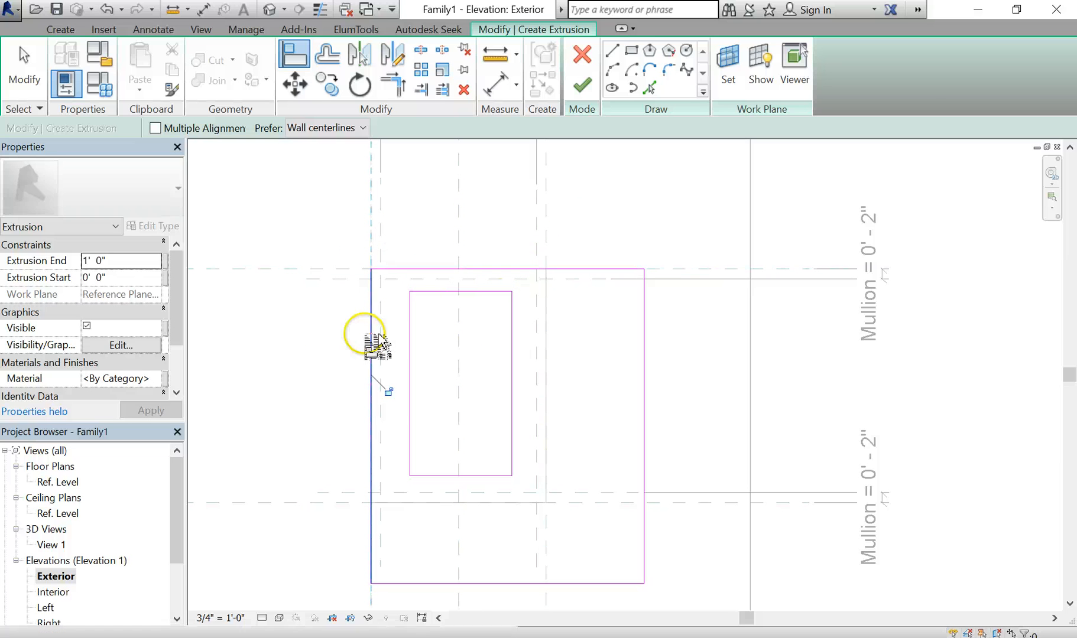
left_click(742, 504)
left_click(627, 583)
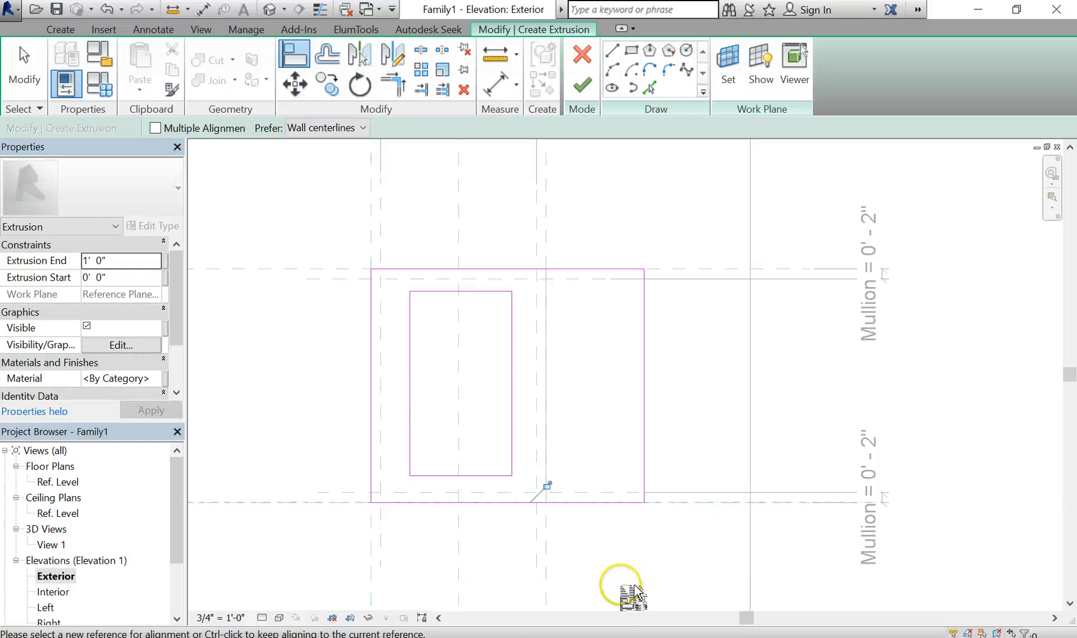
left_click(549, 558)
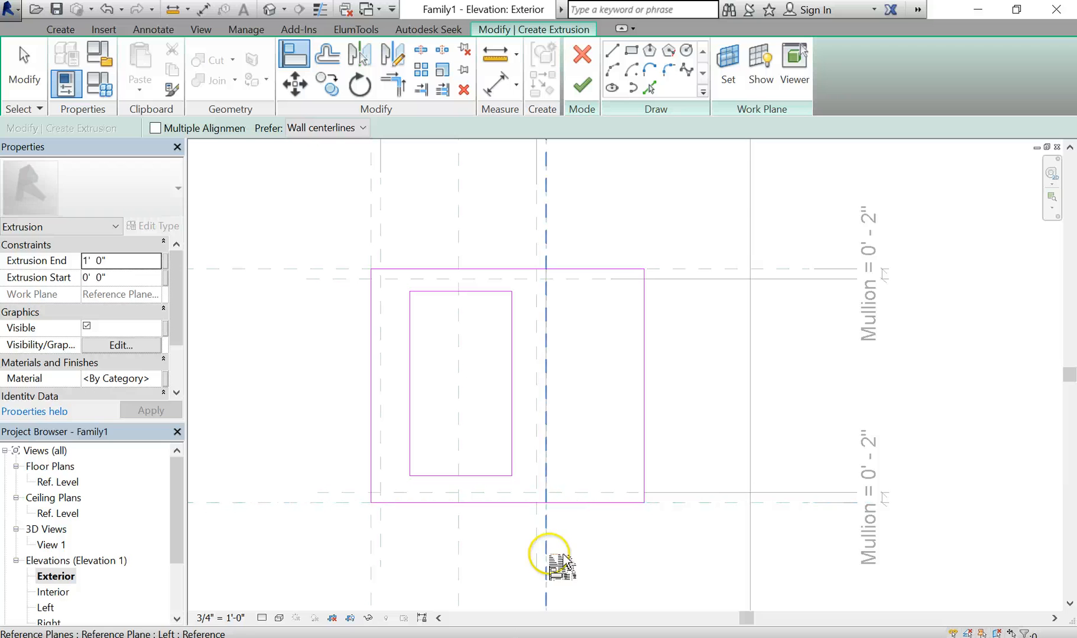
left_click(632, 452)
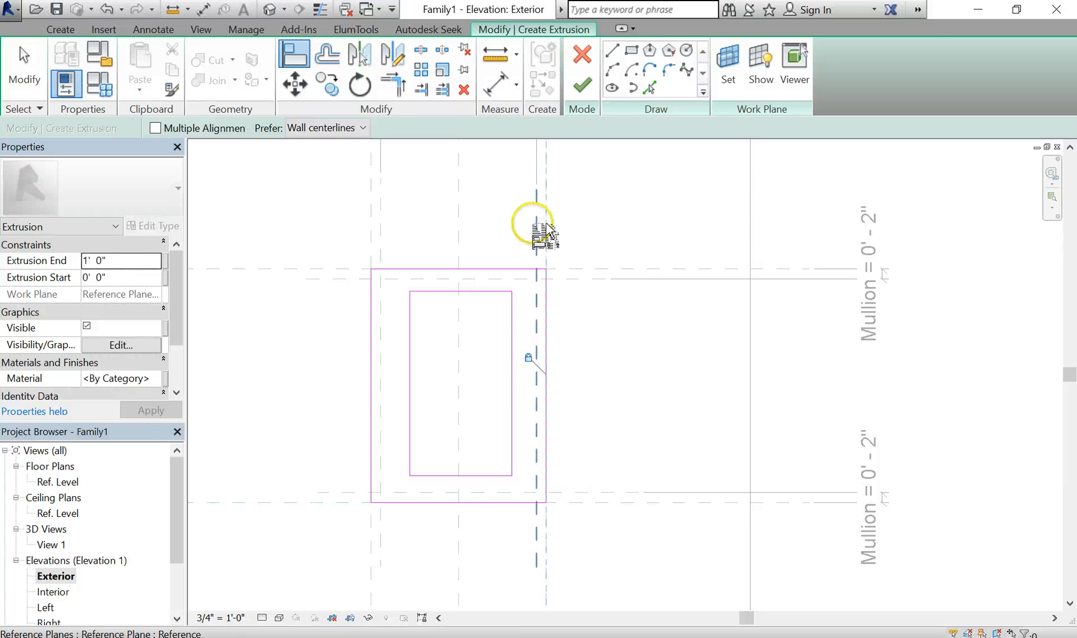
Align the inner rectangle's right, top, left and bottom edges to the opening's reference planes
left_click(534, 243)
left_click(531, 331)
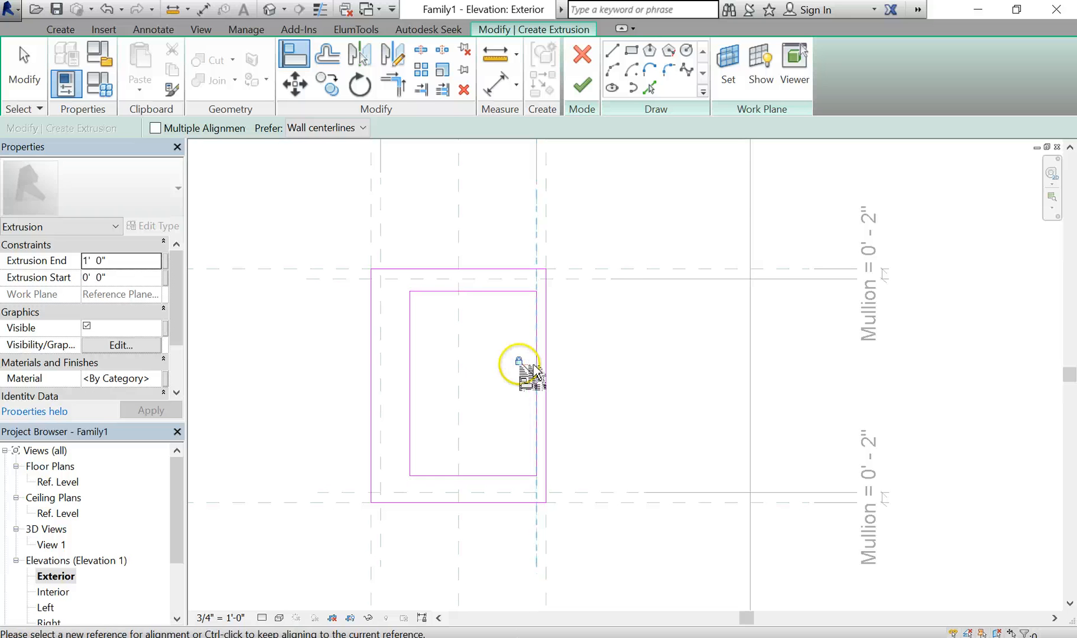
left_click(608, 279)
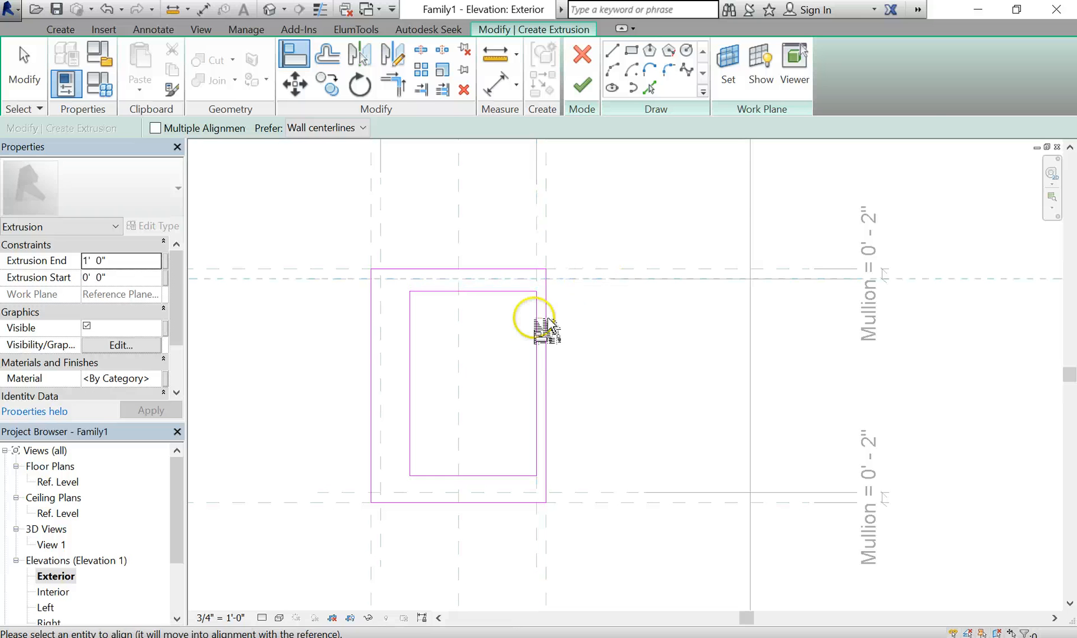
left_click(510, 292)
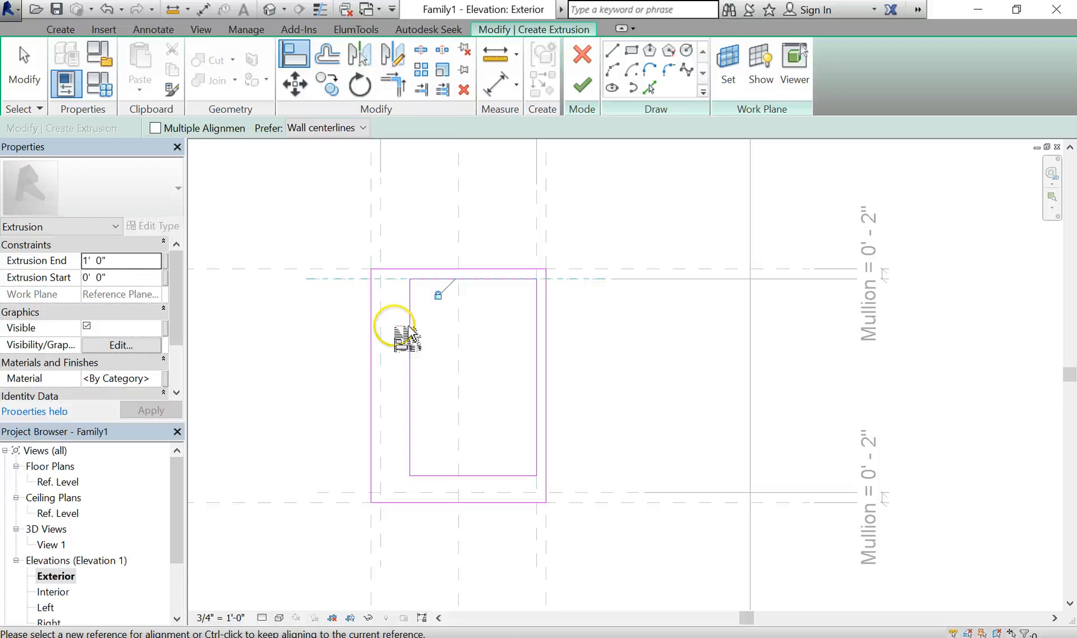
left_click(383, 331)
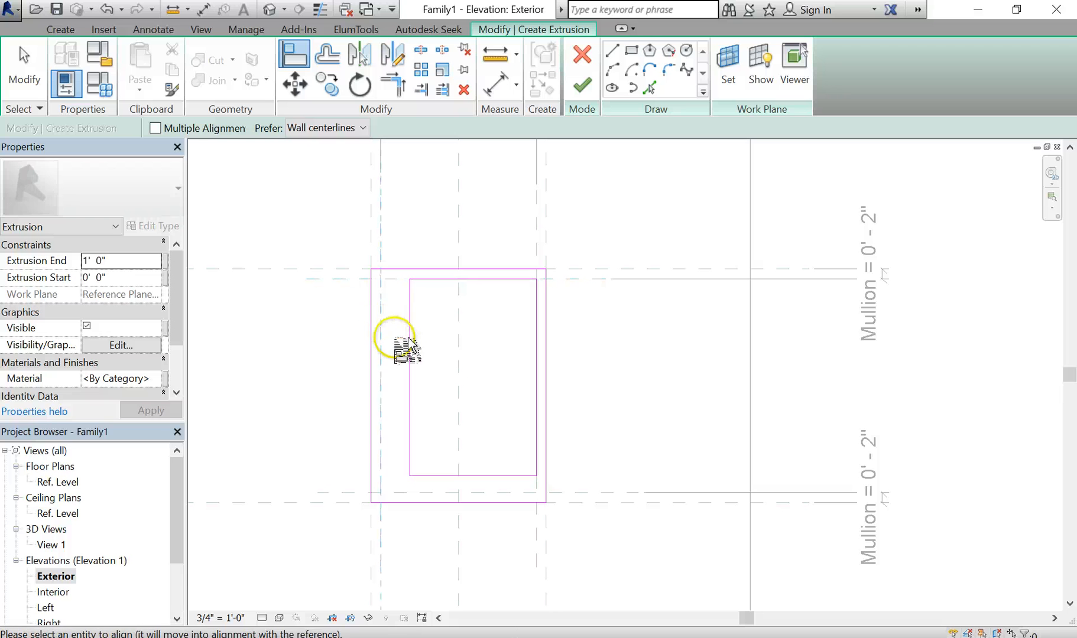
left_click(410, 379)
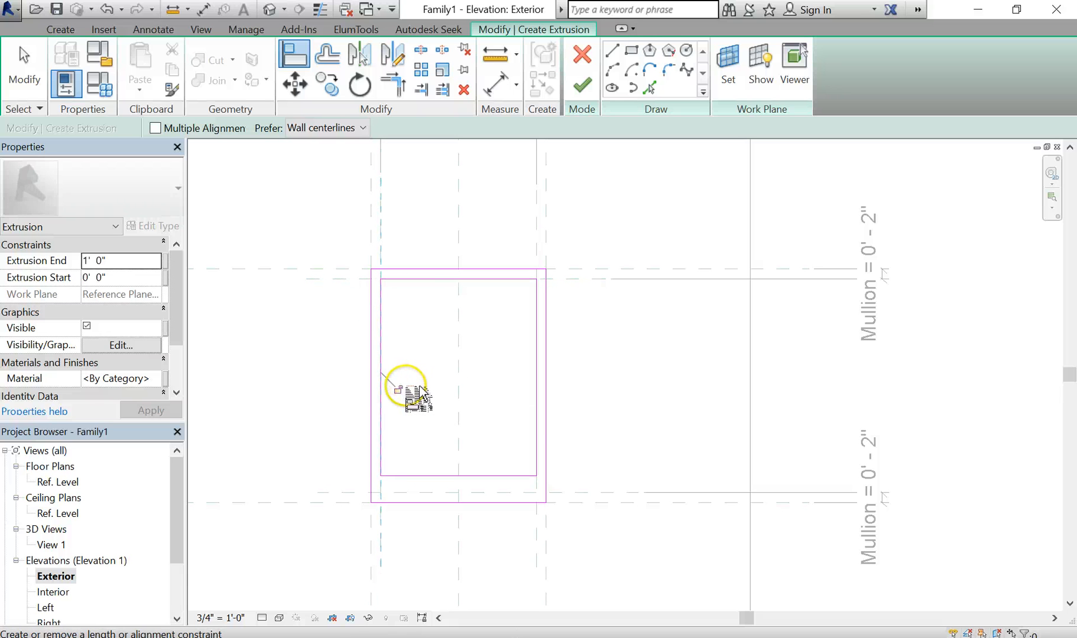
left_click(369, 494)
left_click(421, 478)
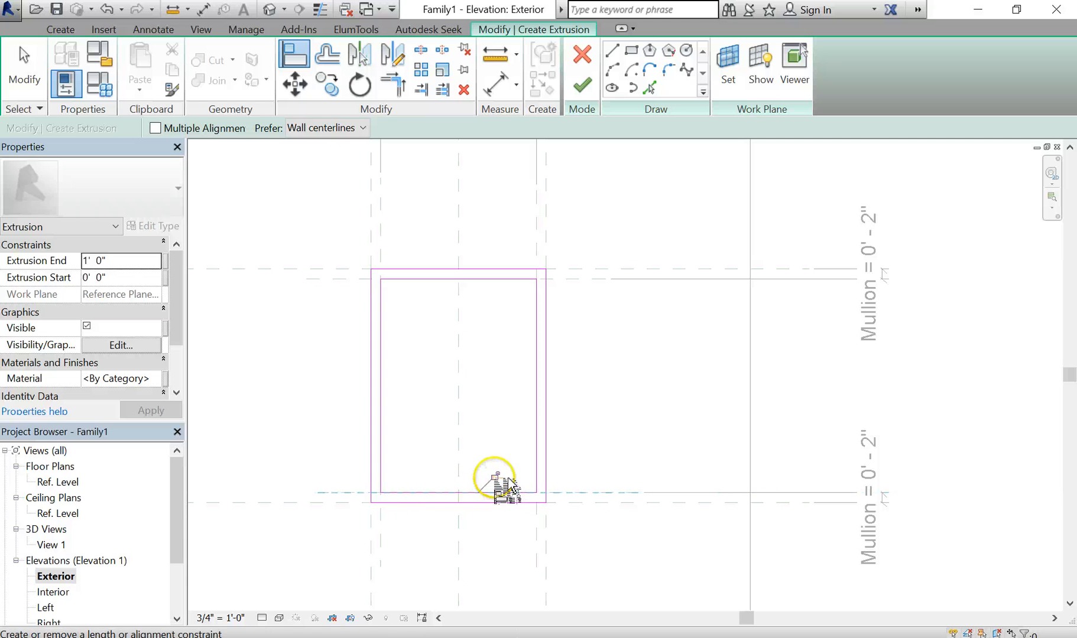
scroll(598, 385, "down", 1)
middle_click_drag(588, 401, 534, 361)
scroll(534, 361, "down", 1)
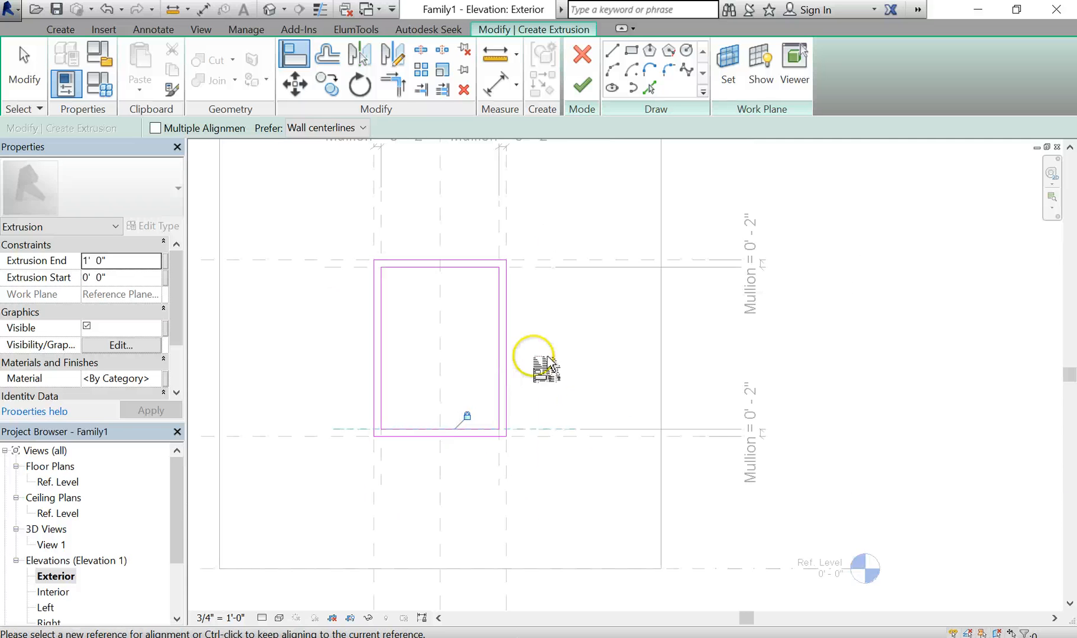
scroll(535, 360, "up", 1)
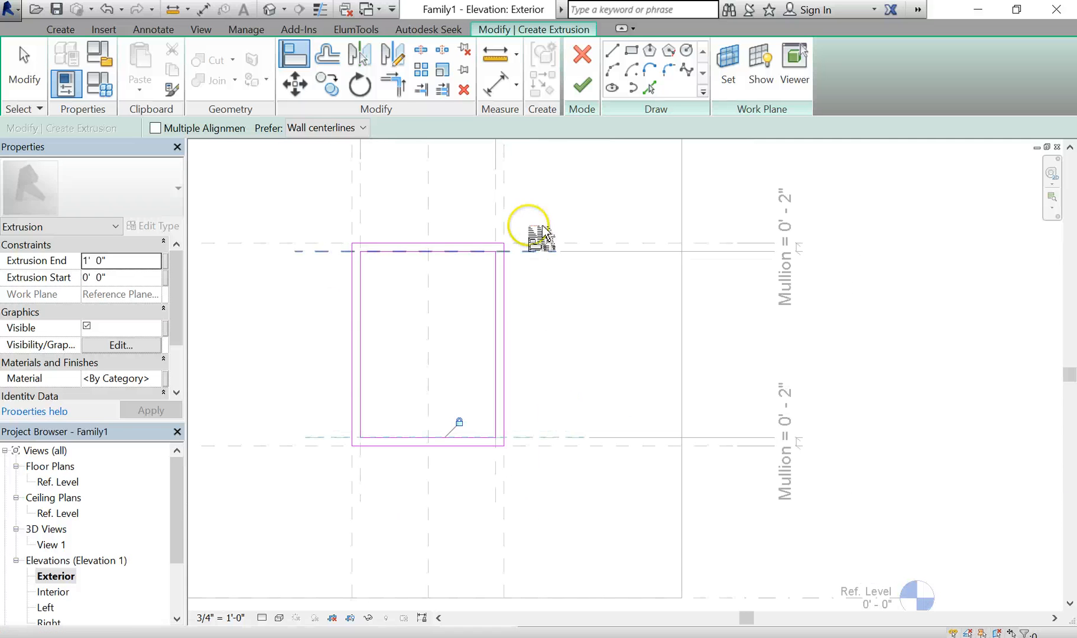
Finish the frame extrusion and adjust its depth faces in the Ref. Level plan
left_click(594, 92)
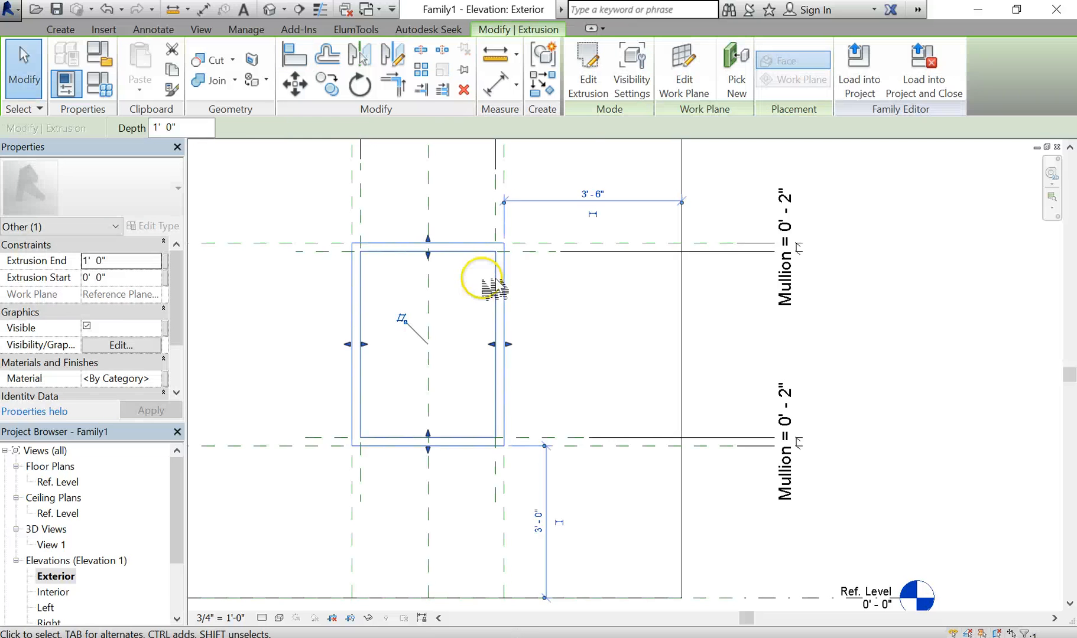
left_click(597, 340)
scroll(505, 329, "down", 1)
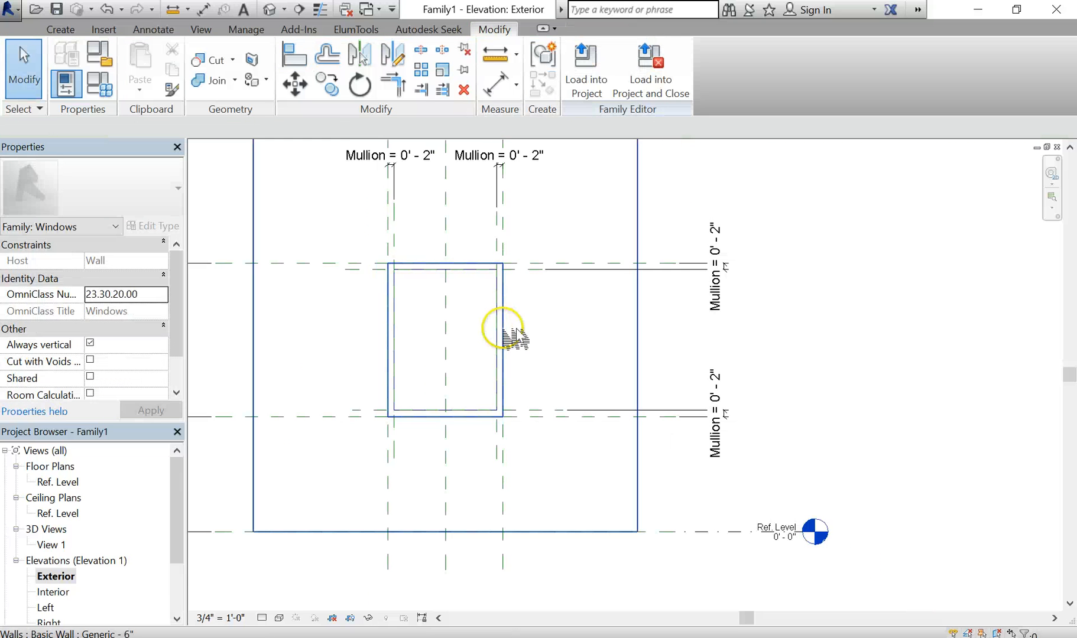
double_click(57, 482)
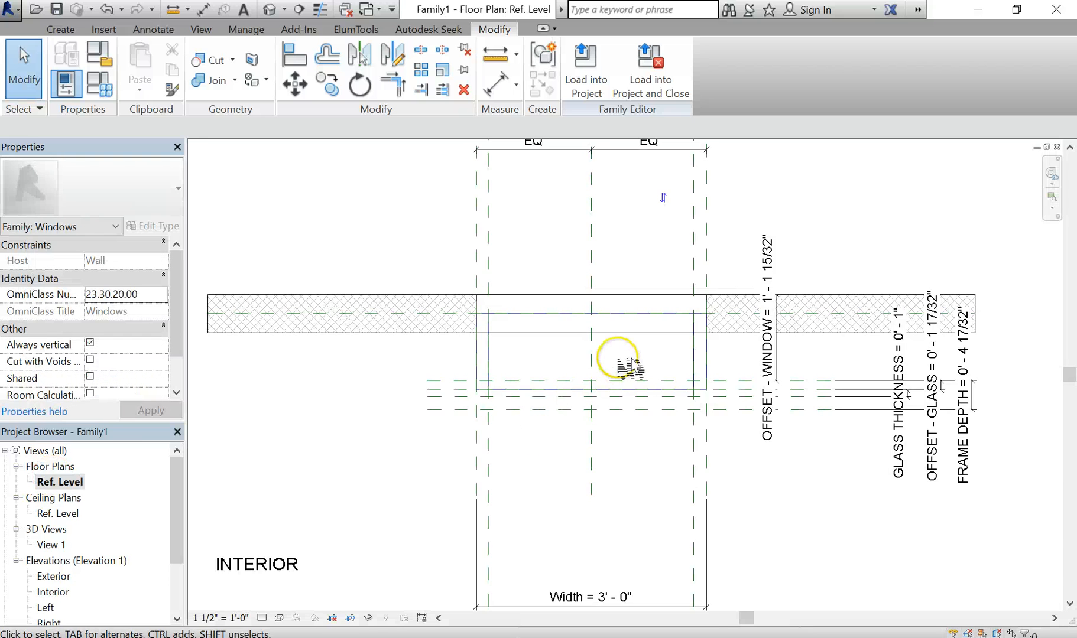
scroll(631, 368, "down", 1)
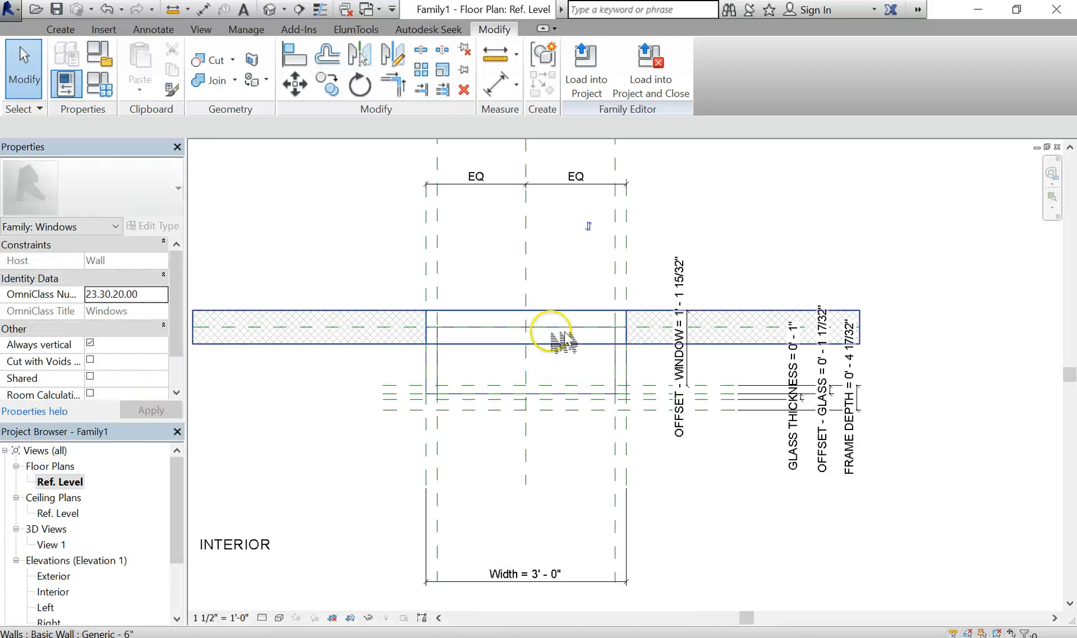
left_click(621, 378)
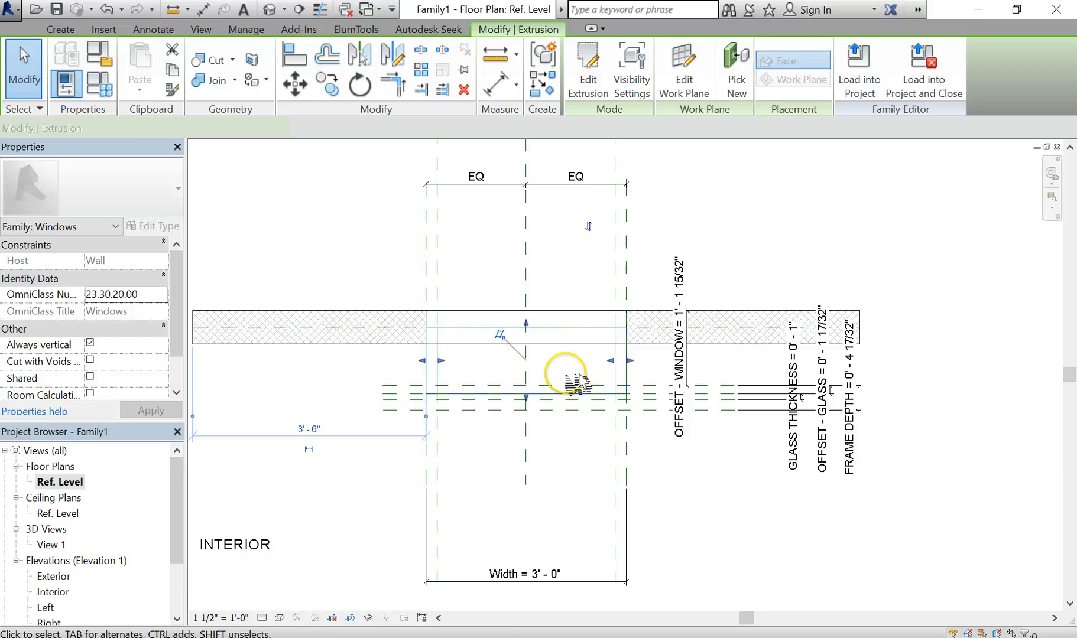
scroll(561, 379, "up", 2)
left_click_drag(509, 297, 513, 382)
left_click(557, 488)
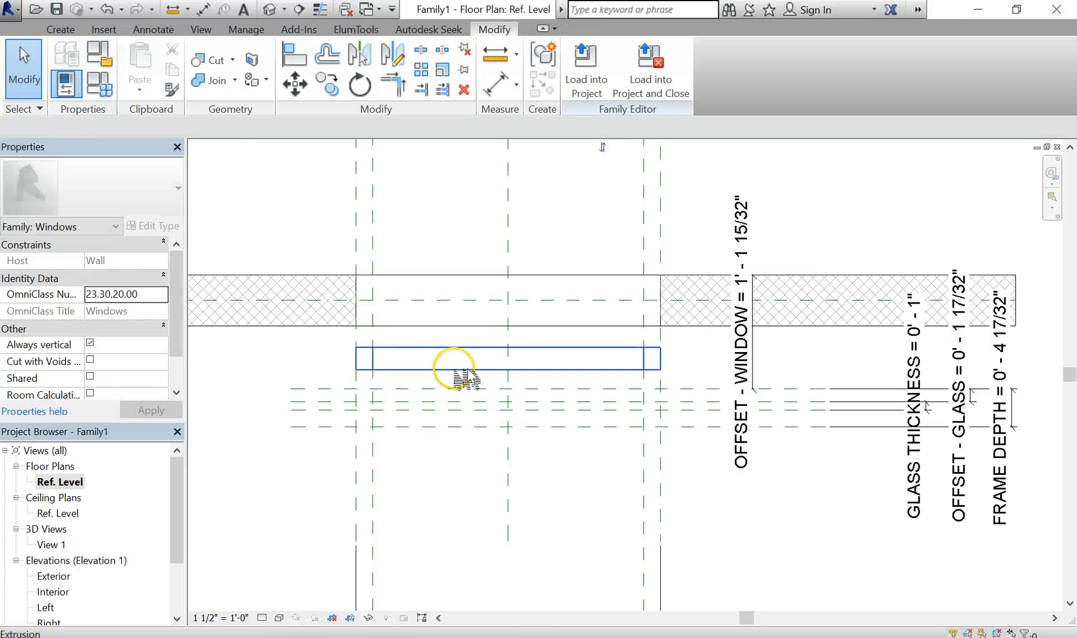
scroll(438, 431, "up", 2)
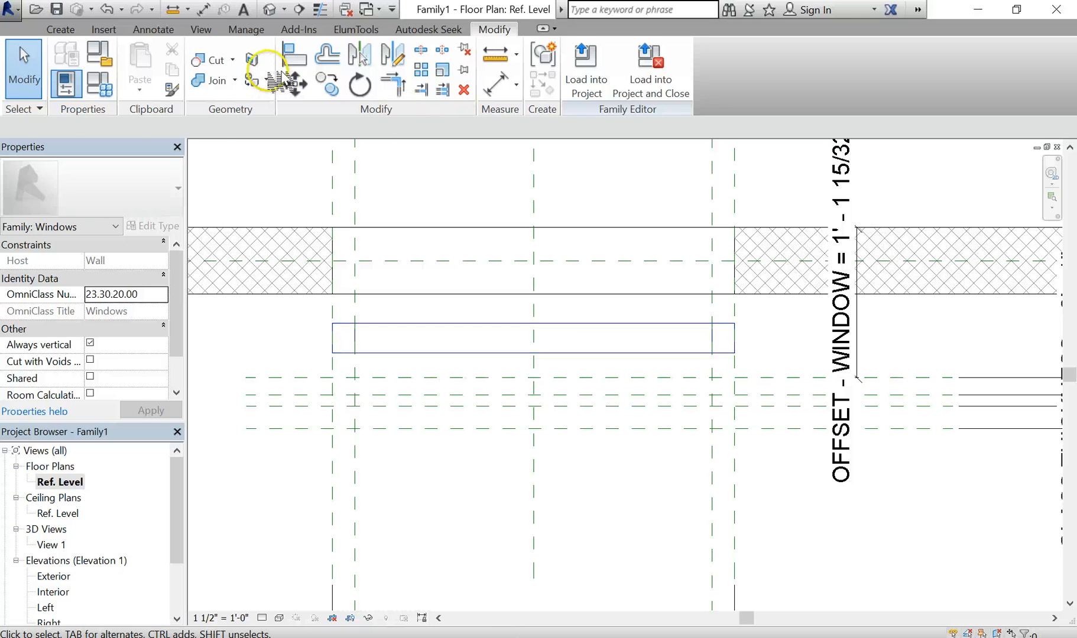
Align and lock the frame's bottom and top faces to the frame depth reference planes
left_click(308, 62)
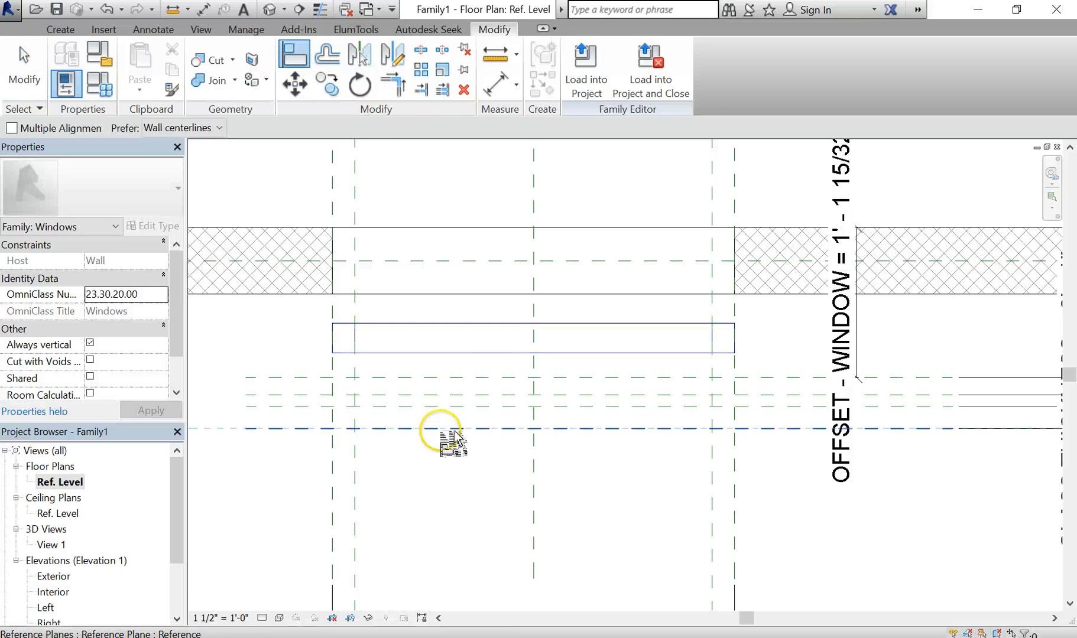
left_click(487, 397)
left_click(488, 355)
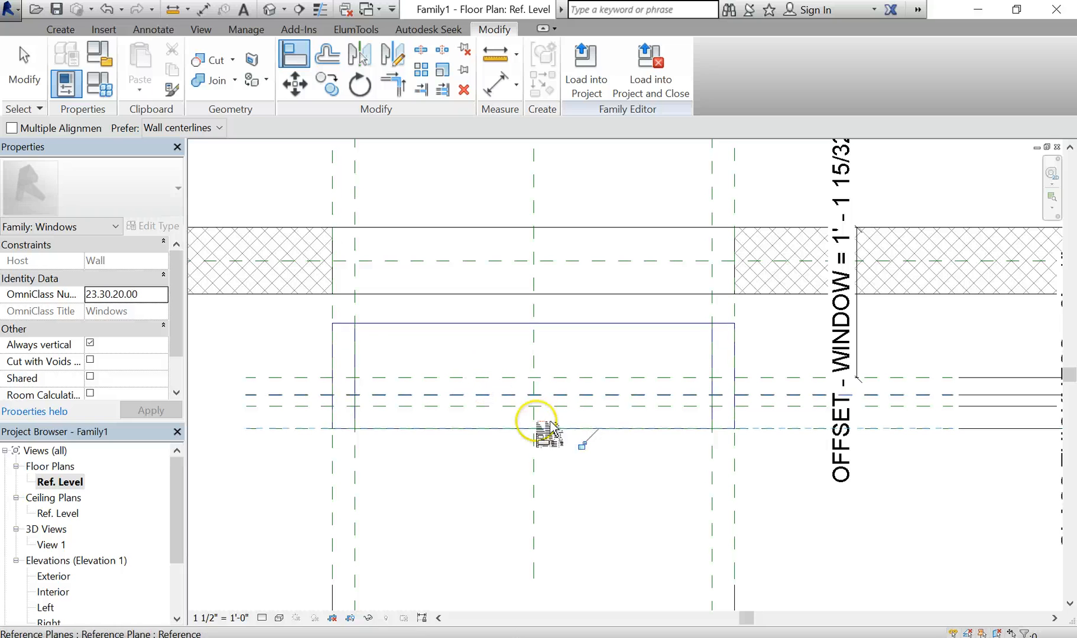
left_click(583, 446)
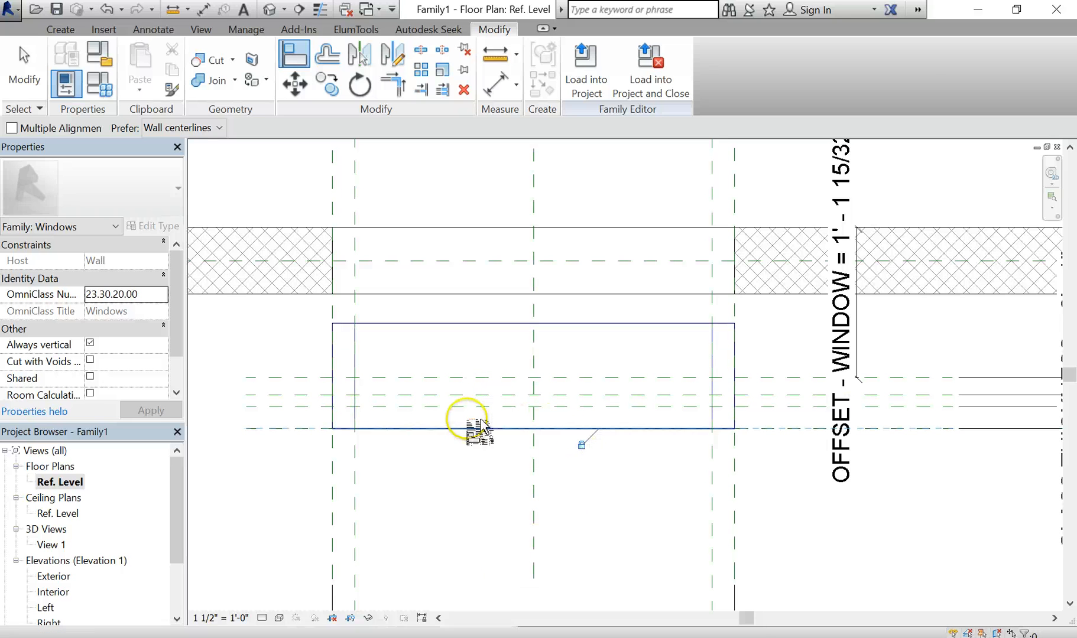
left_click(469, 378)
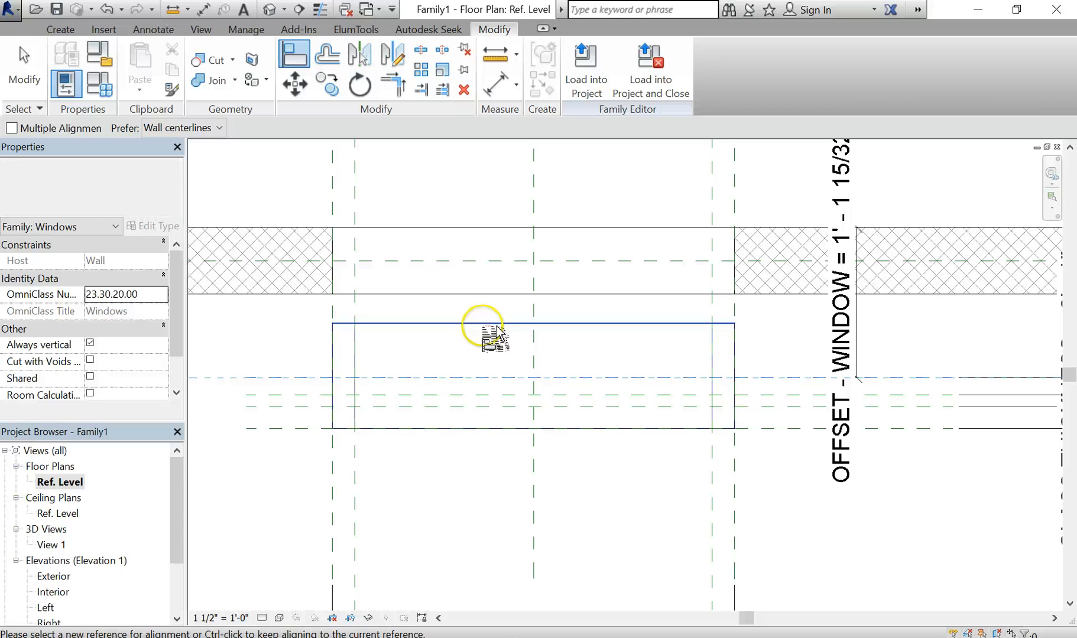
left_click(494, 324)
left_click(616, 360)
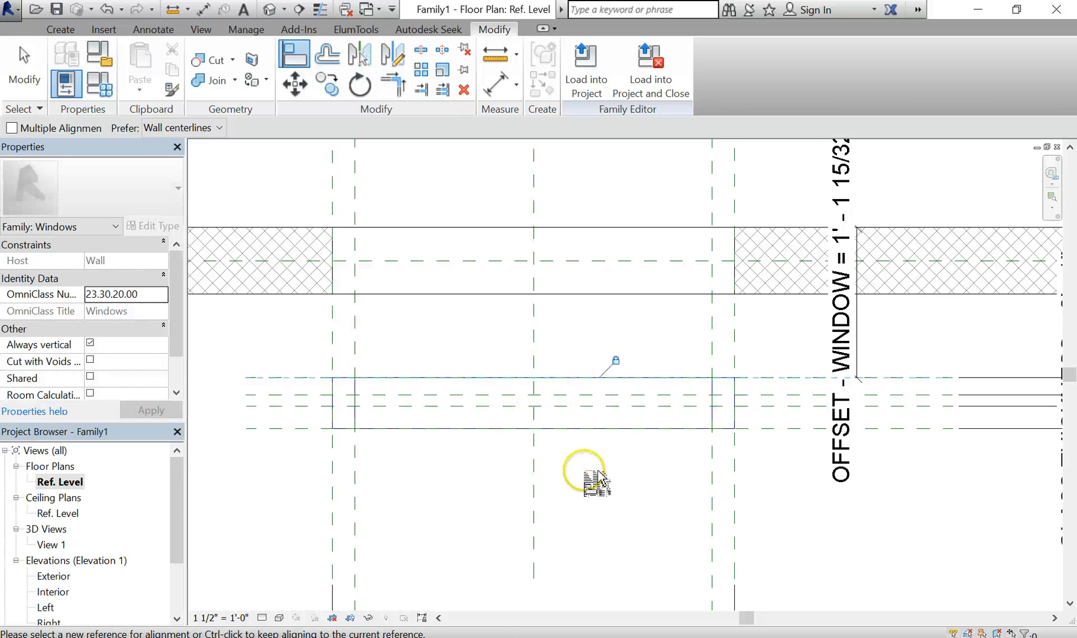
key("Escape")
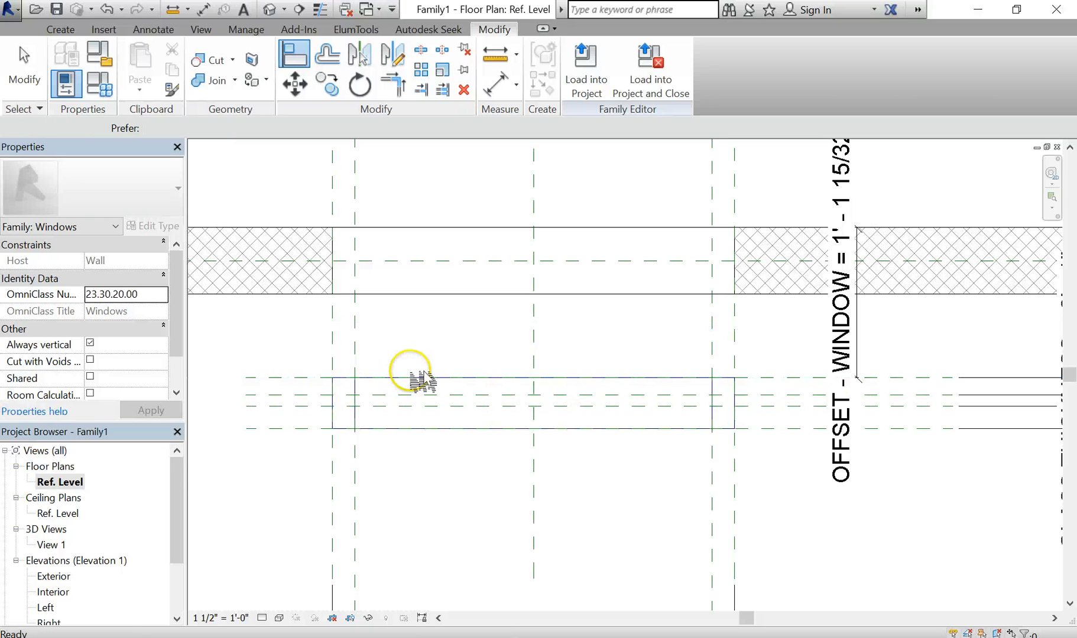
scroll(613, 474, "down", 3)
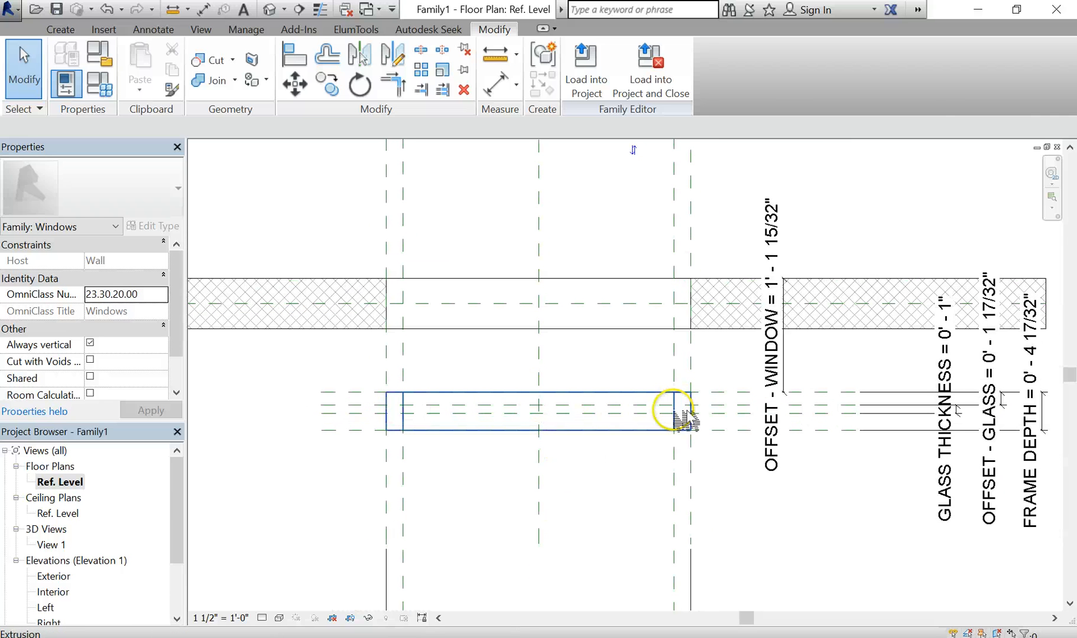
In the Exterior elevation, sketch a new extrusion rectangle between the inner reference planes
double_click(59, 580)
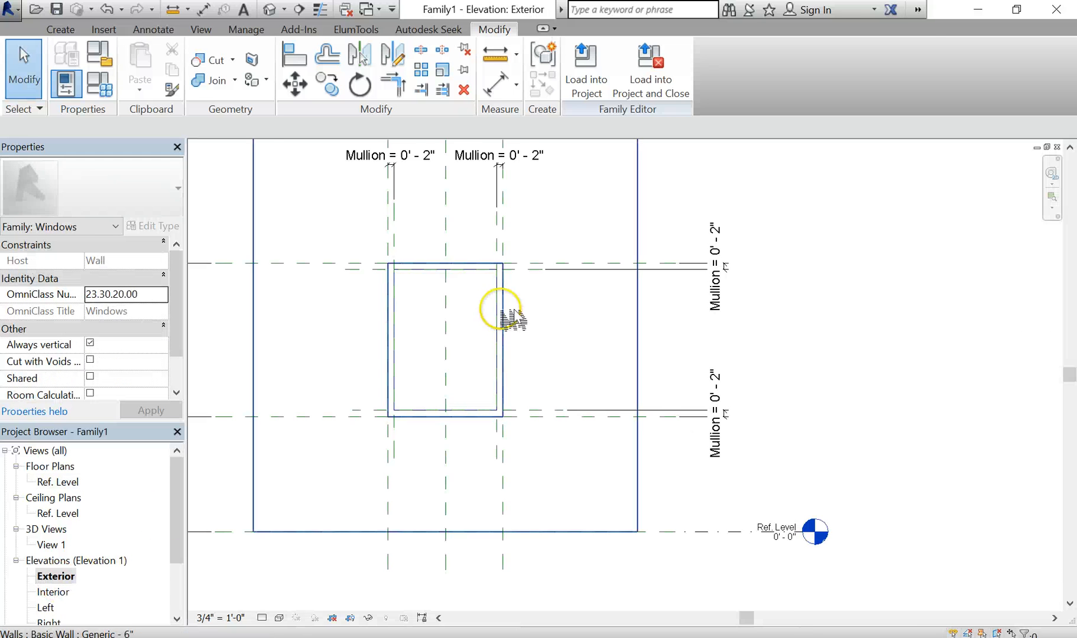
scroll(513, 319, "up", 4)
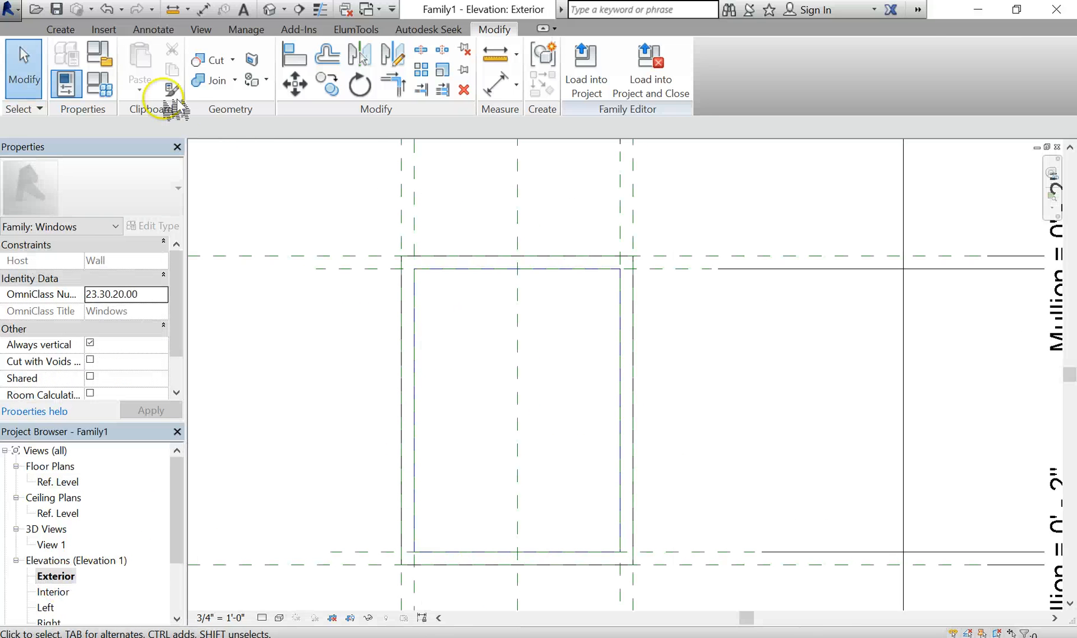
left_click(62, 29)
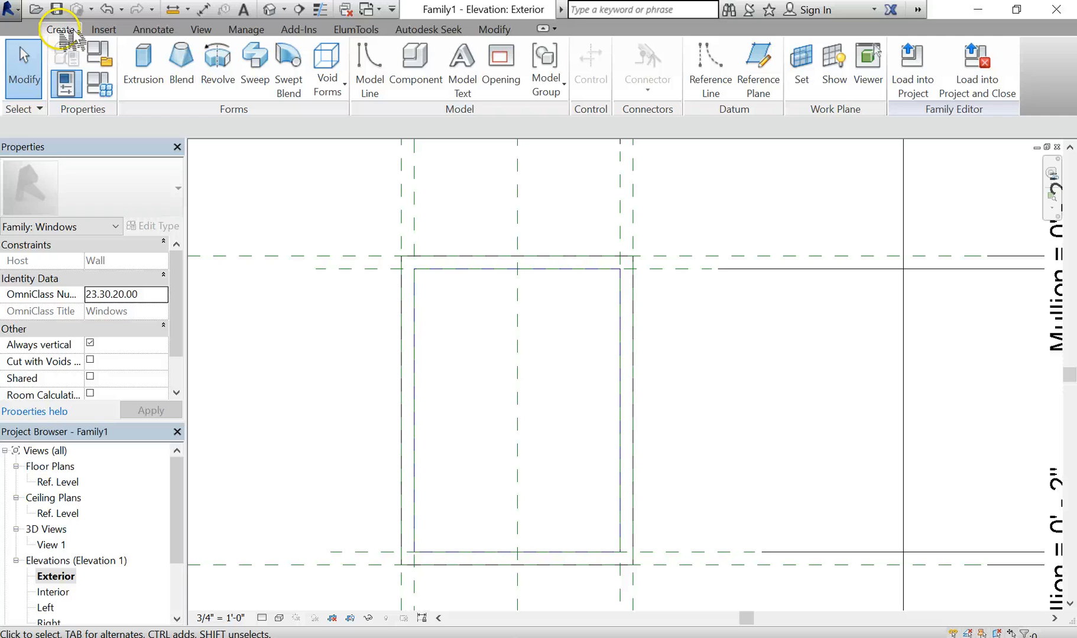
left_click(155, 76)
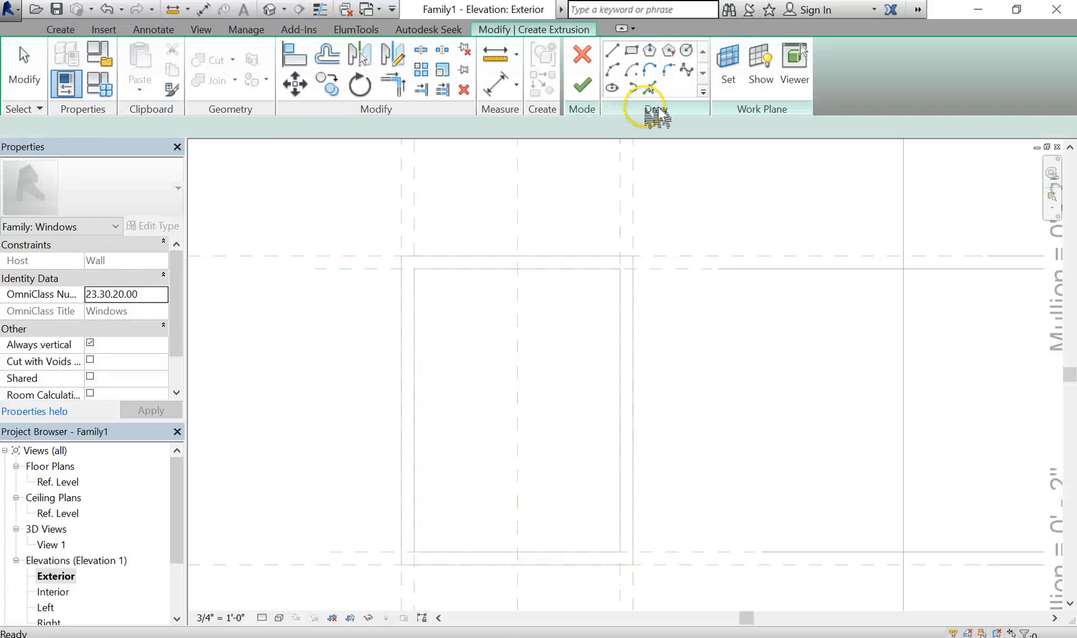
left_click(631, 51)
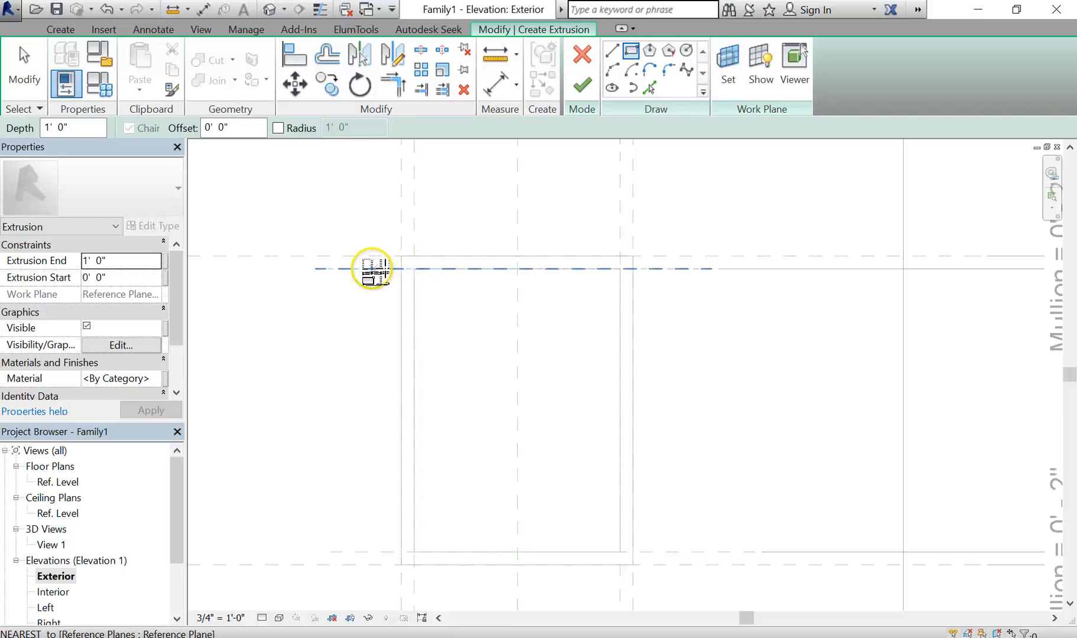
left_click(414, 269)
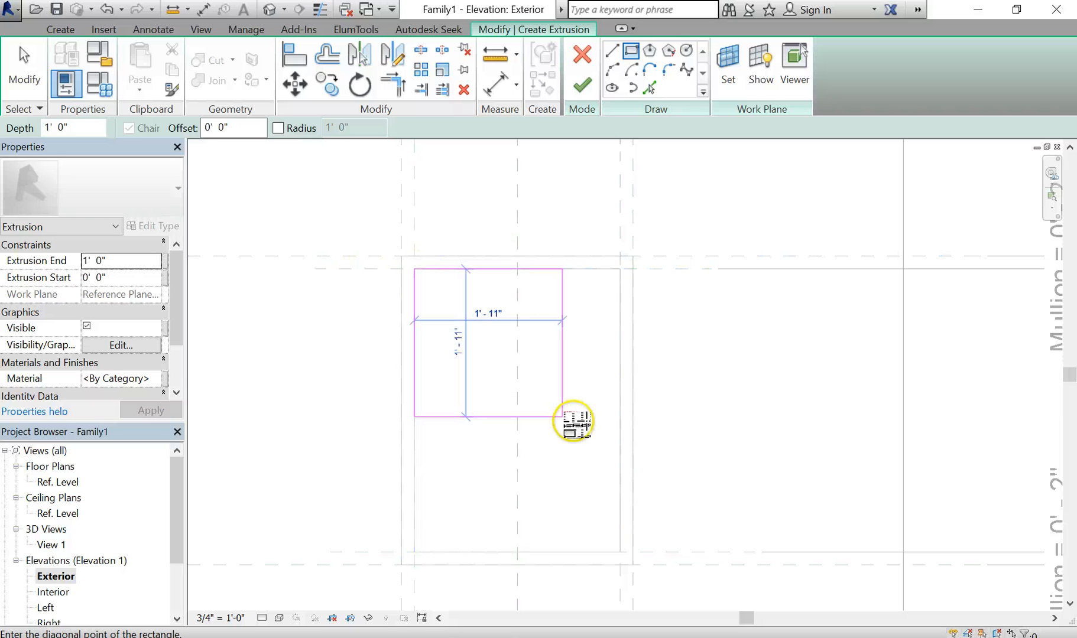
left_click(620, 553)
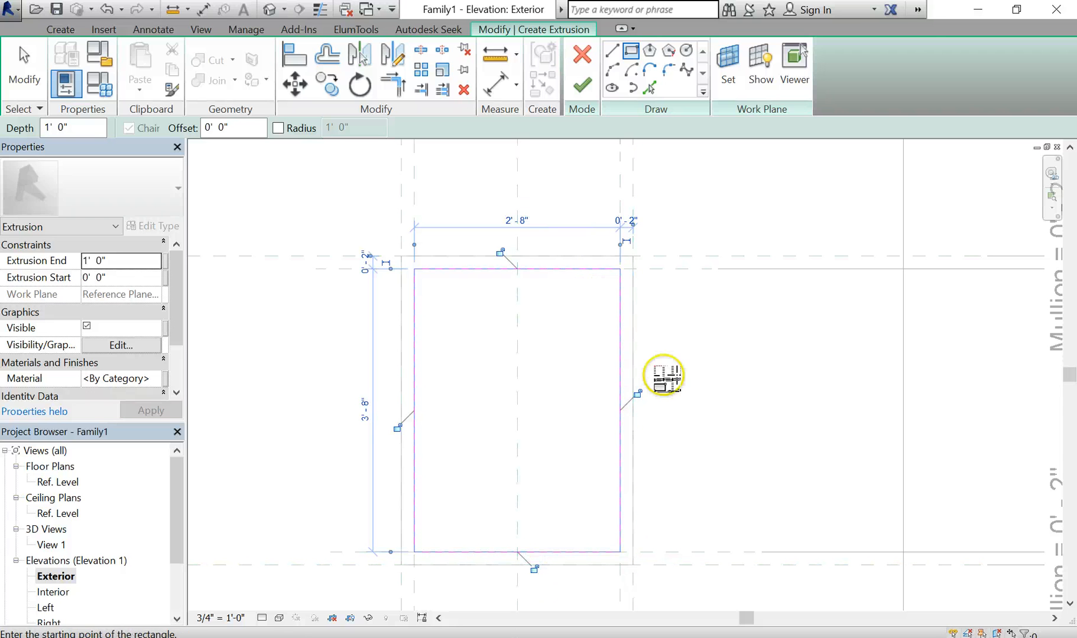
Lock all four sides of the 2'-8" x 3'-8" rectangle and finish the extrusion
left_click(636, 394)
left_click(533, 569)
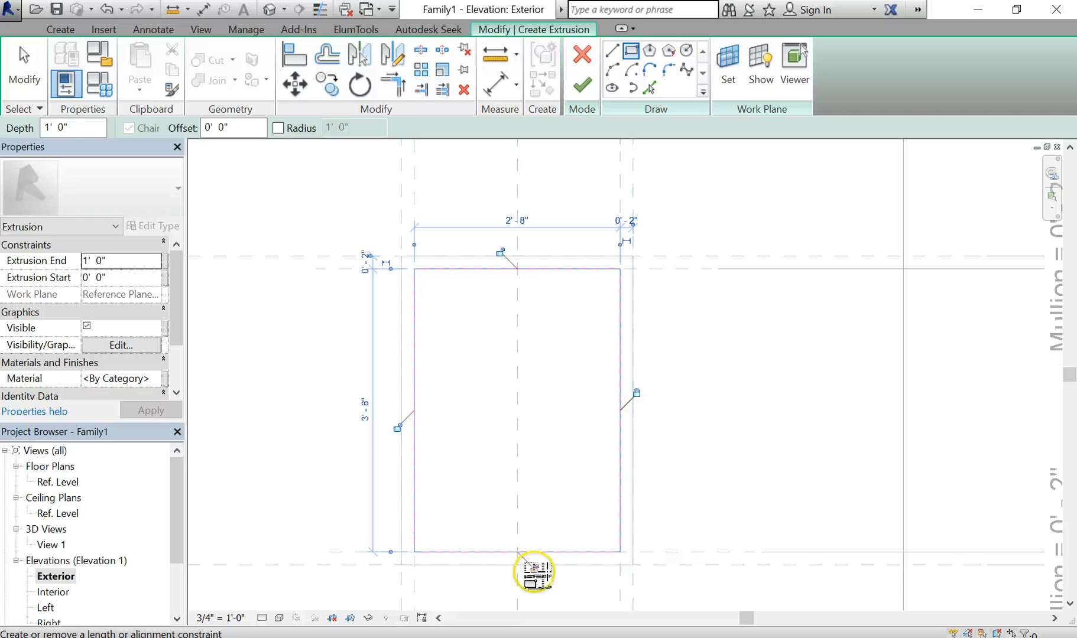
left_click(397, 428)
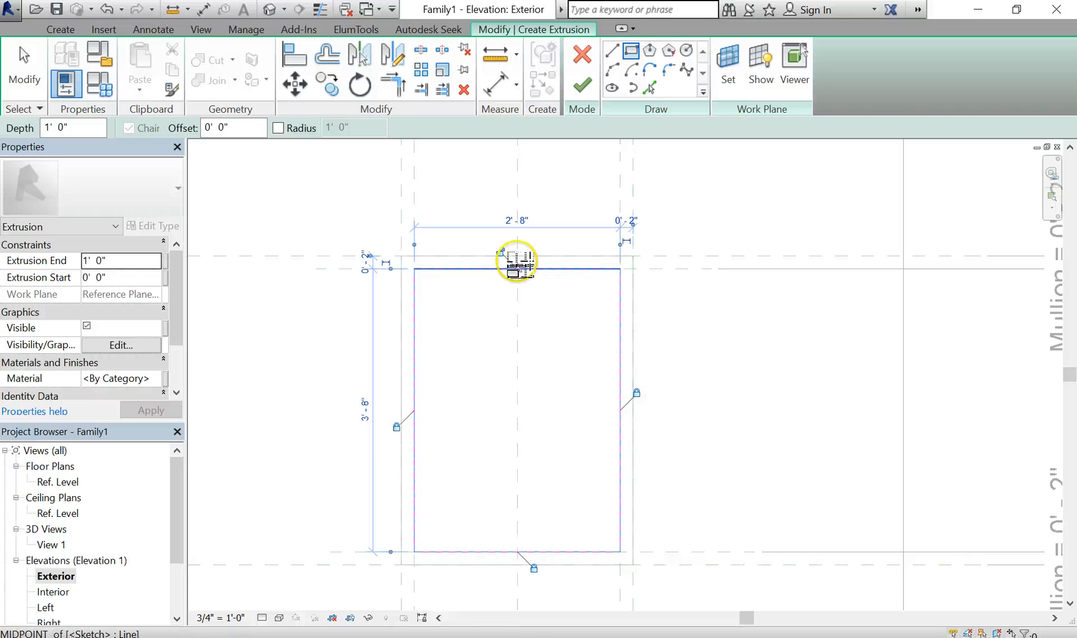
left_click(500, 253)
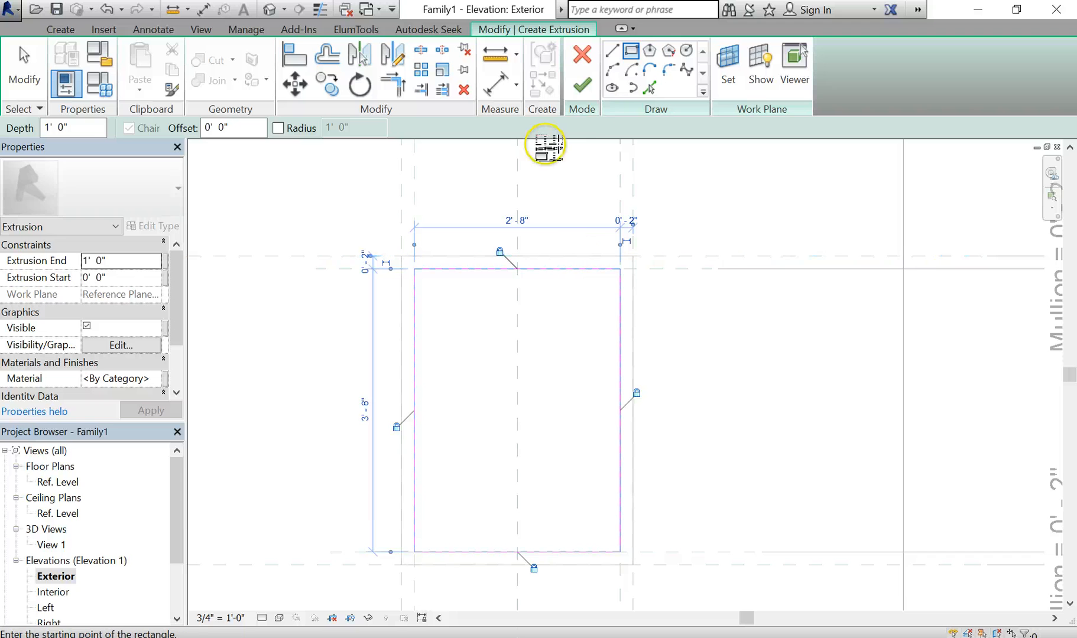
left_click(582, 86)
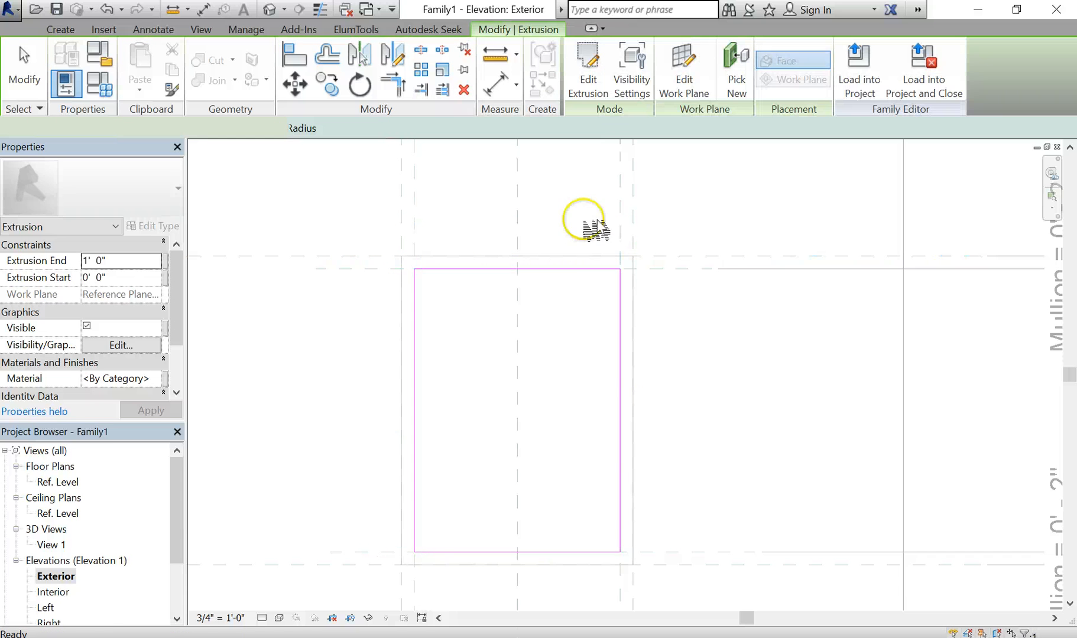
left_click(731, 382)
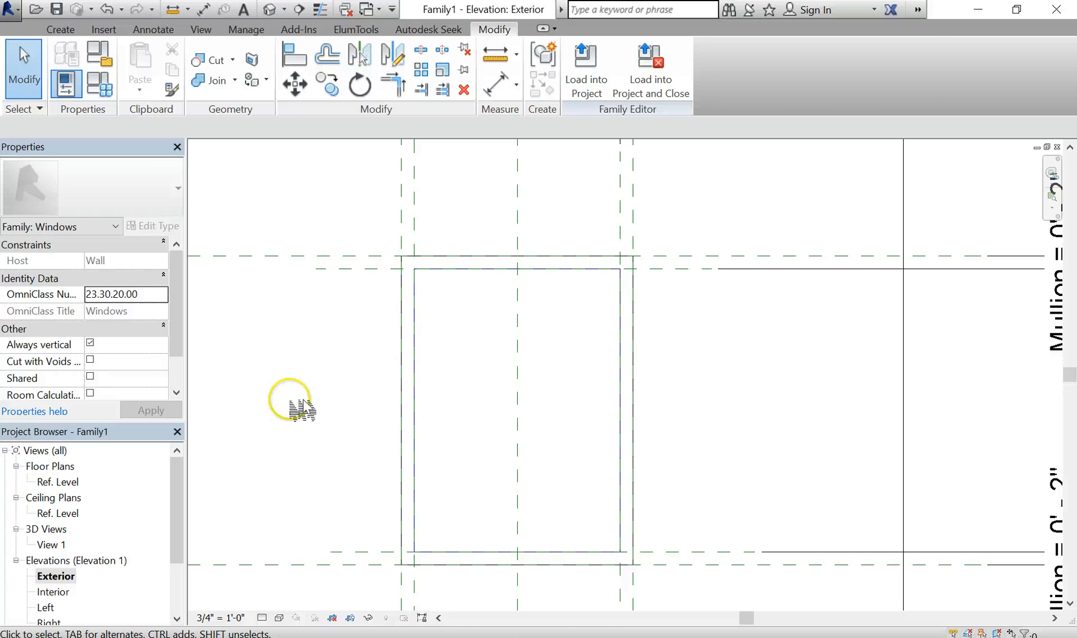
In the Ref. Level plan, drag the glass extrusion's face in to reduce its depth
double_click(47, 483)
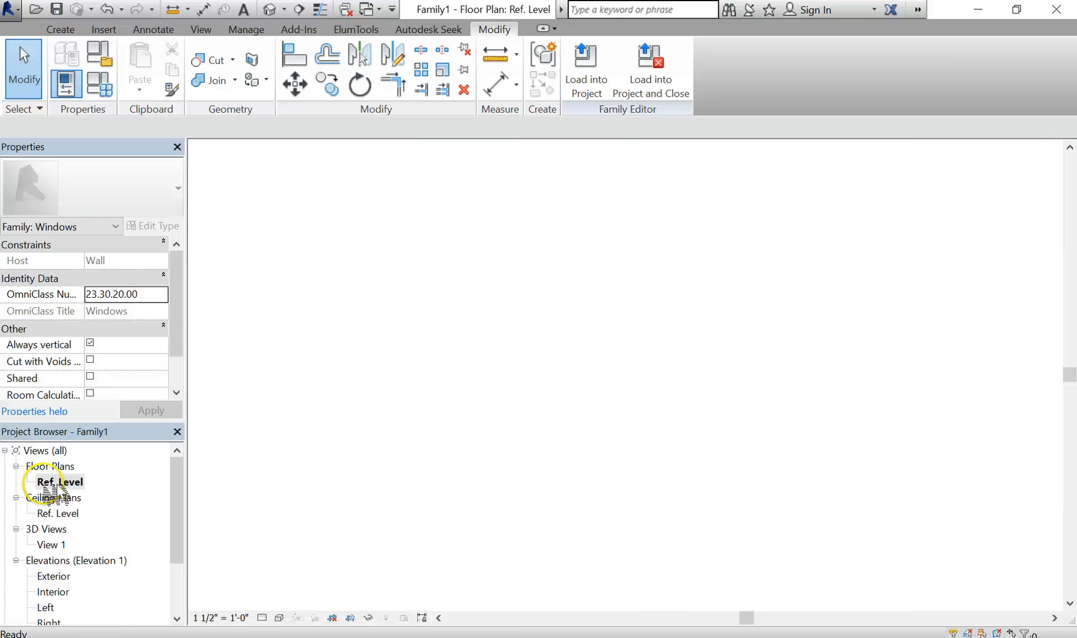
scroll(518, 392, "up", 1)
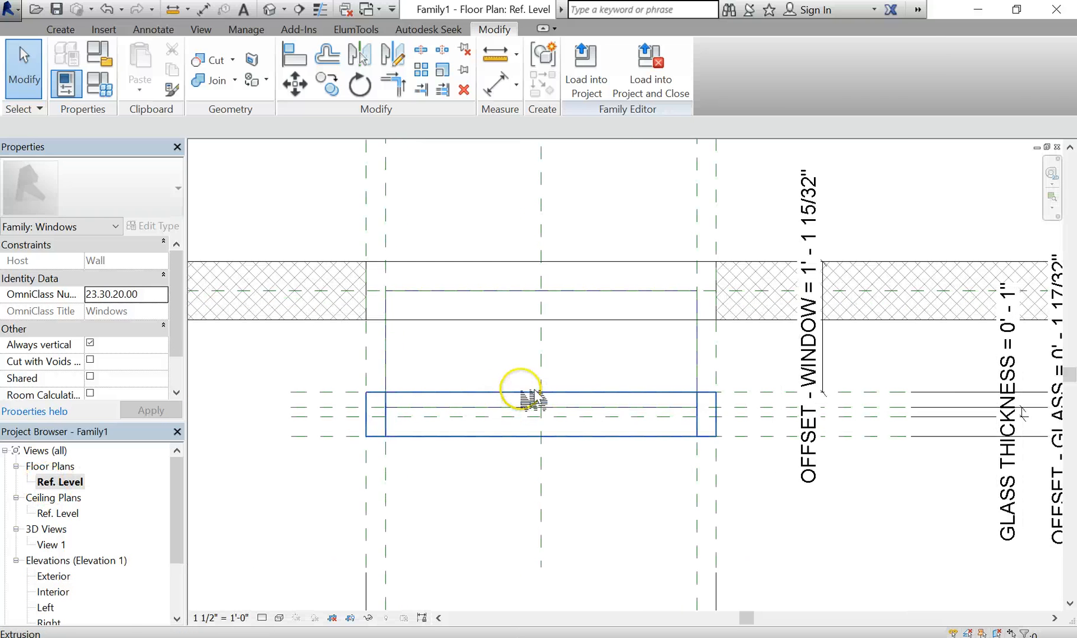
left_click(390, 354)
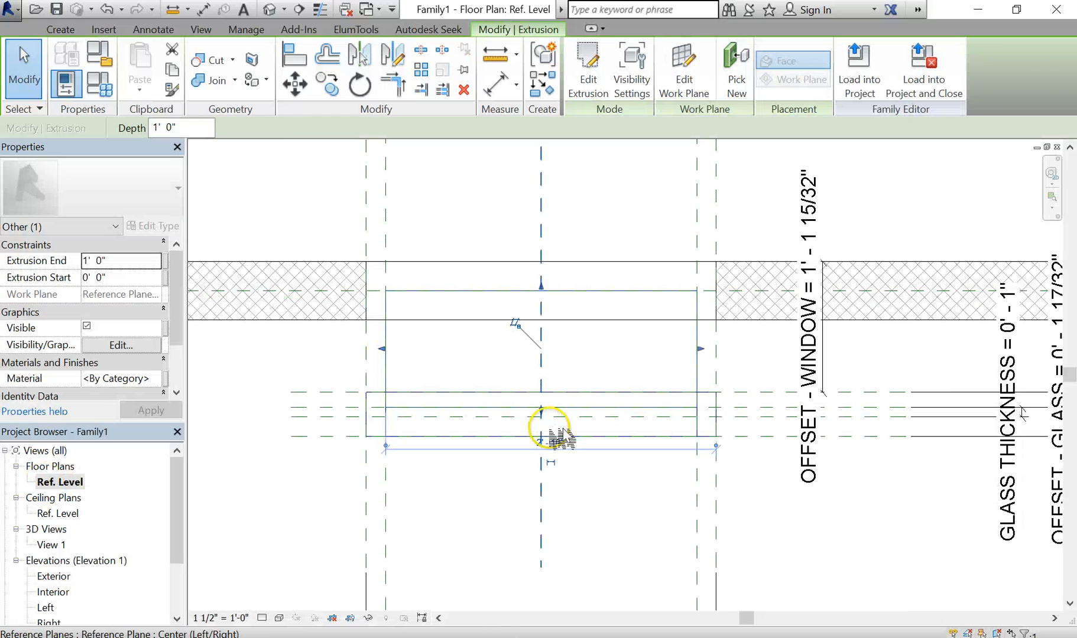
left_click_drag(556, 417, 556, 343)
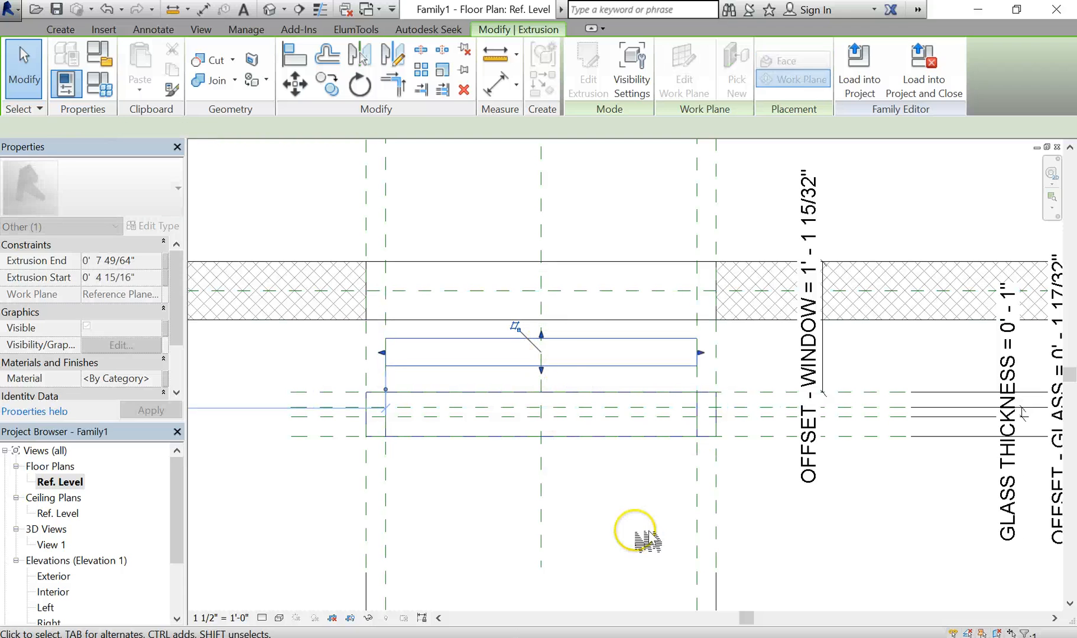
left_click(638, 597)
scroll(556, 385, "up", 2)
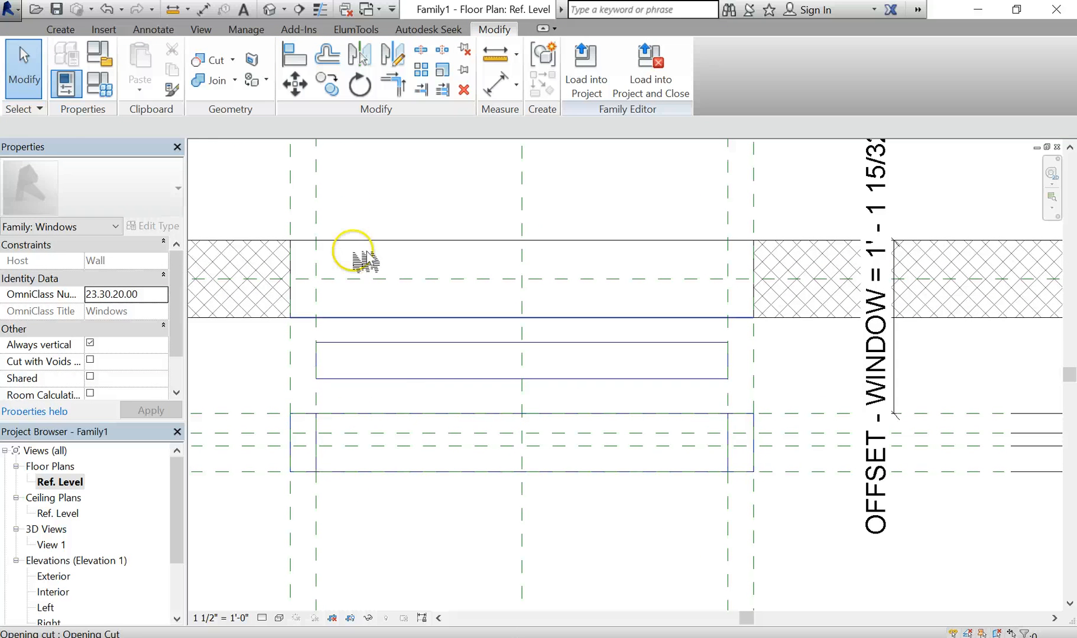
Align and lock the glass extrusion's bottom face to its glass reference plane
left_click(293, 56)
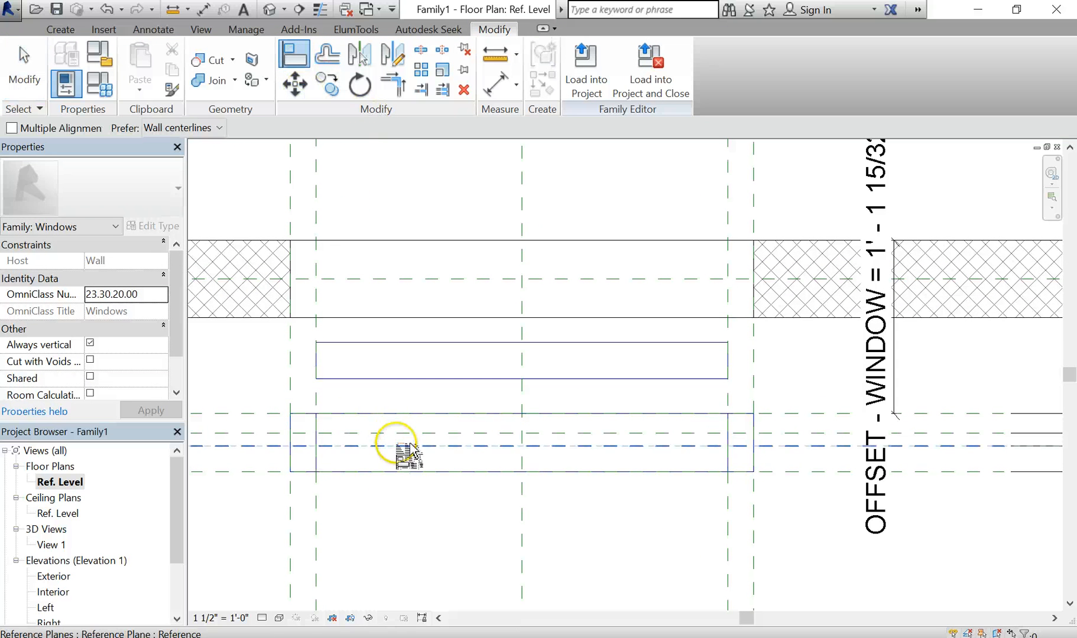
left_click(535, 446)
left_click(532, 379)
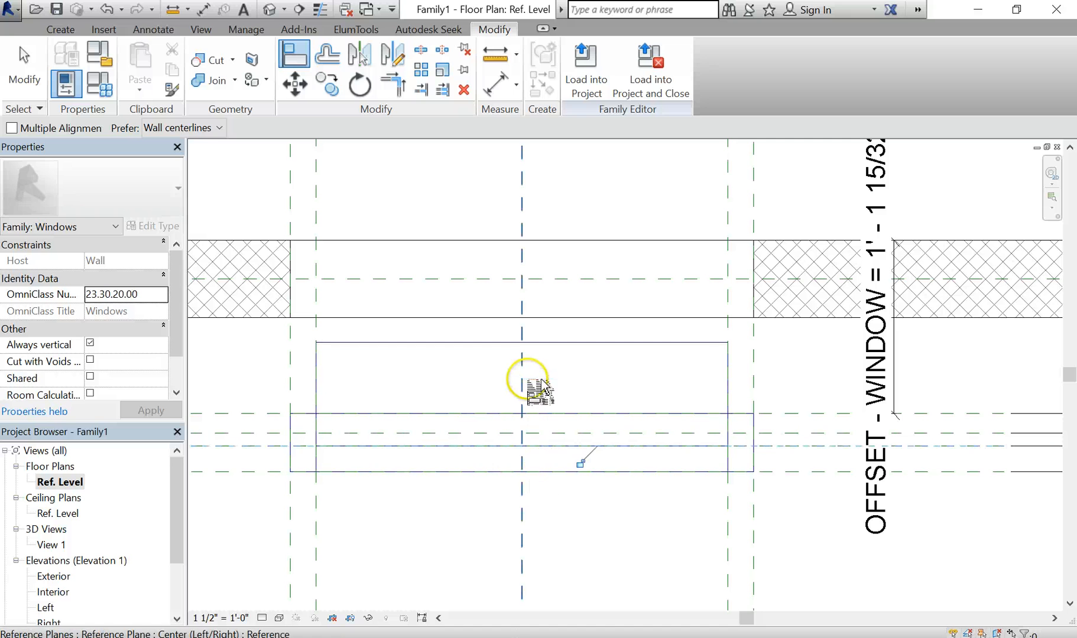
left_click(579, 465)
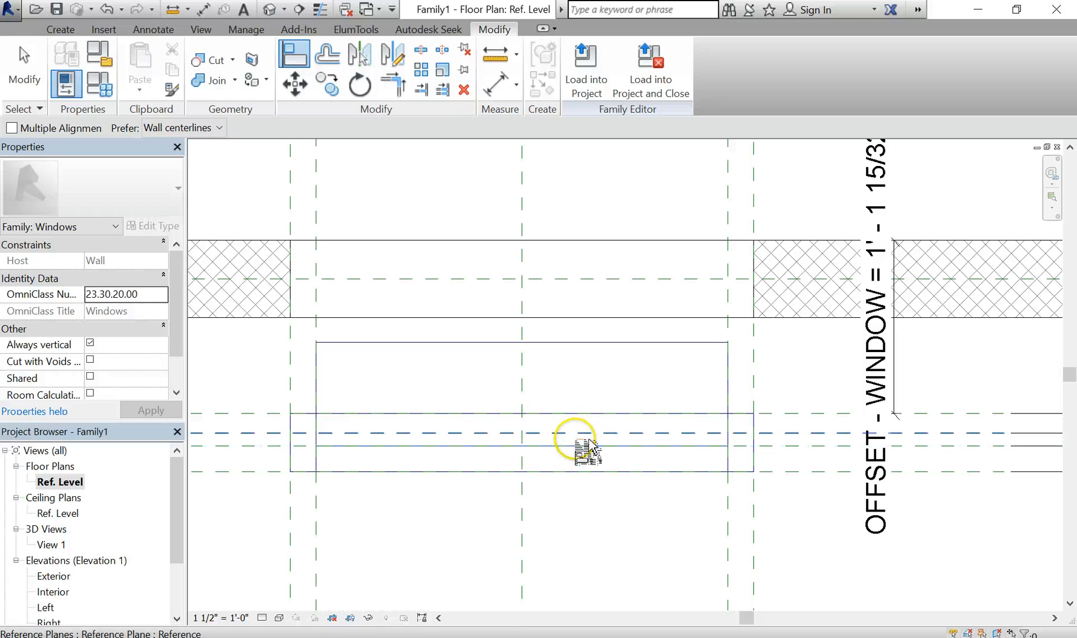
left_click(591, 434)
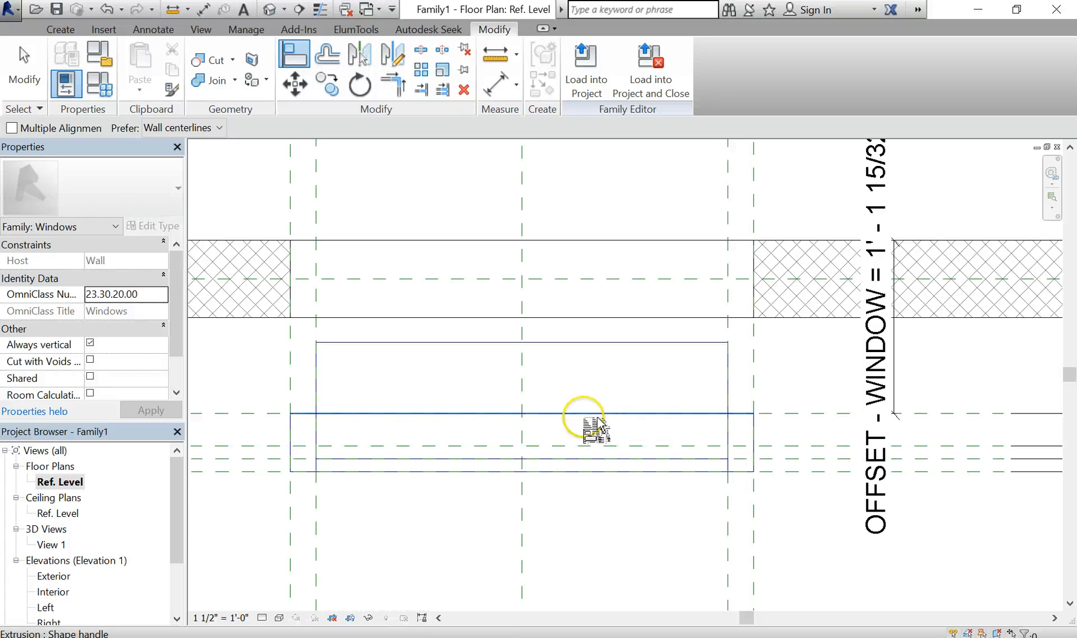
key("ctrl+z")
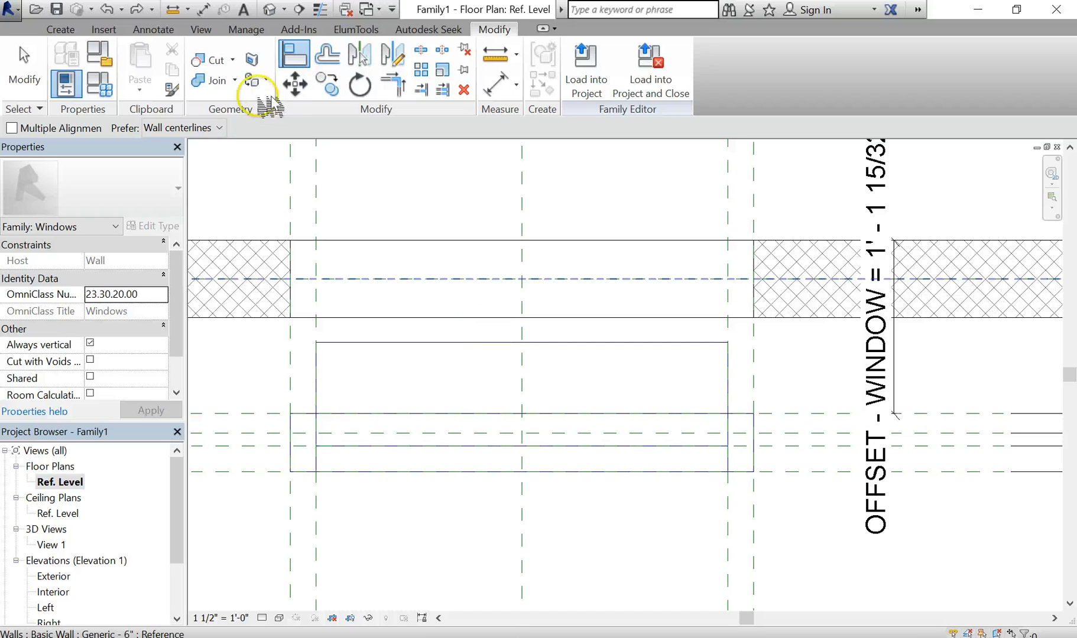
Align and lock the glass extrusion's top face to the other glass reference plane
left_click(359, 54)
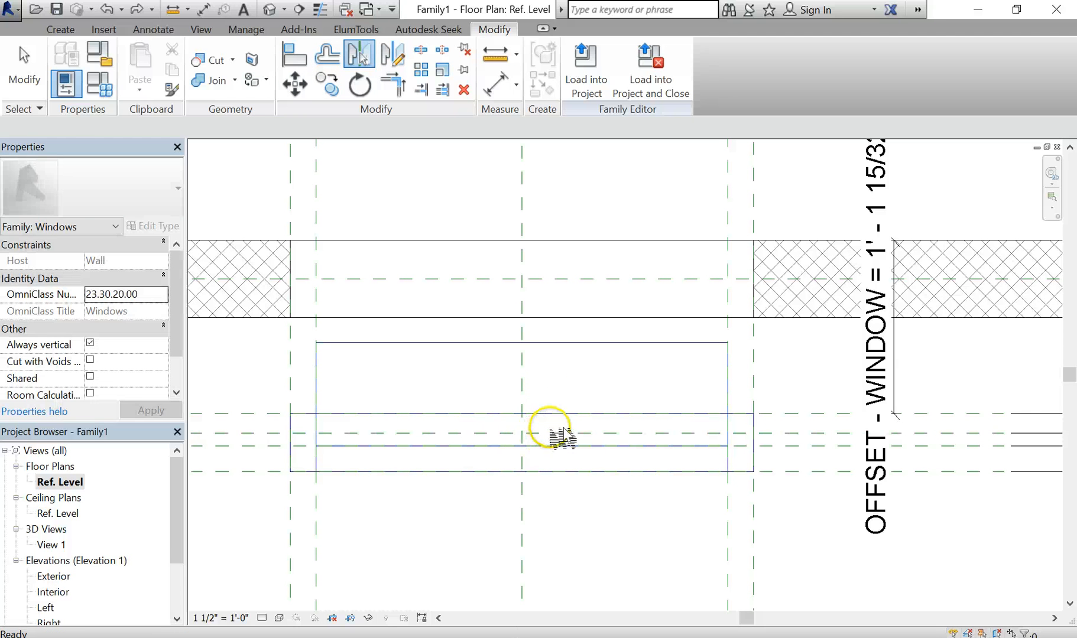
key("Escape")
key("a")
key("l")
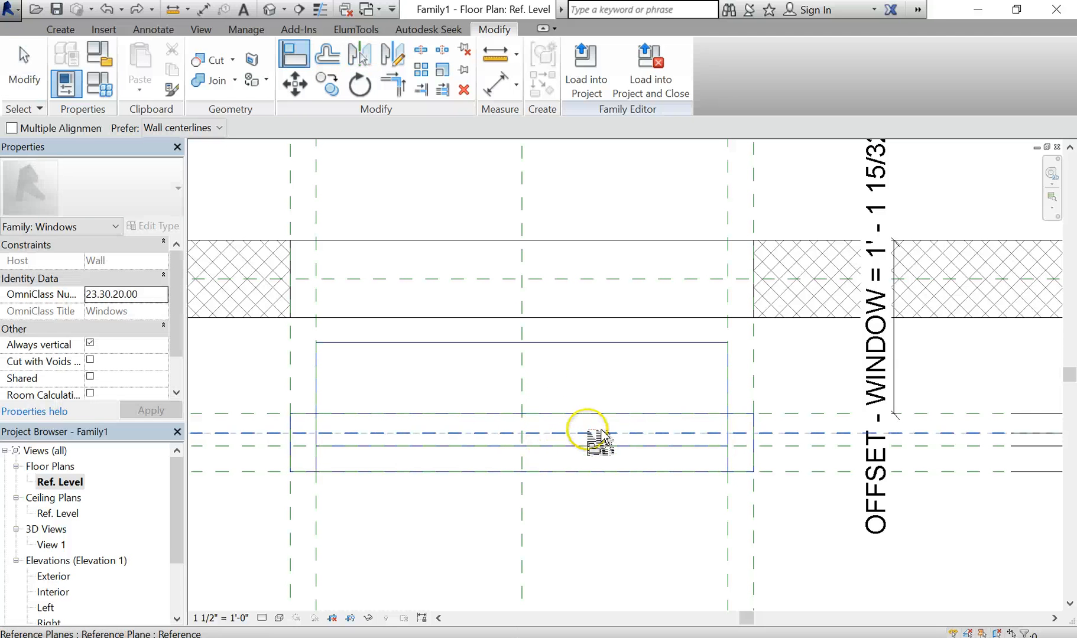
left_click(600, 414)
left_click(583, 342)
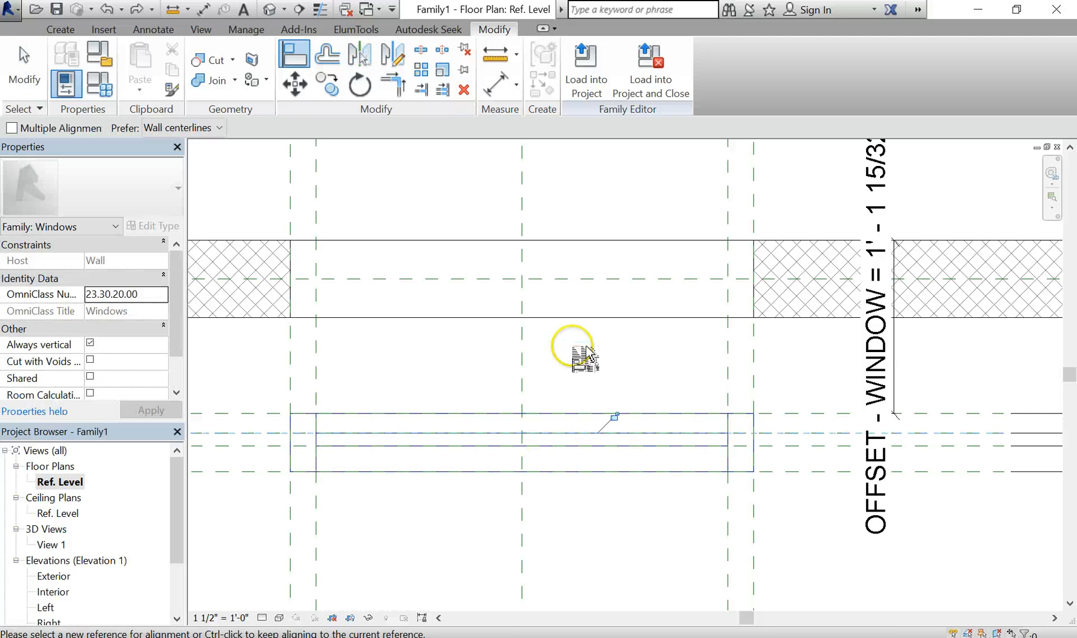
left_click(611, 415)
key("Escape")
key("Escape")
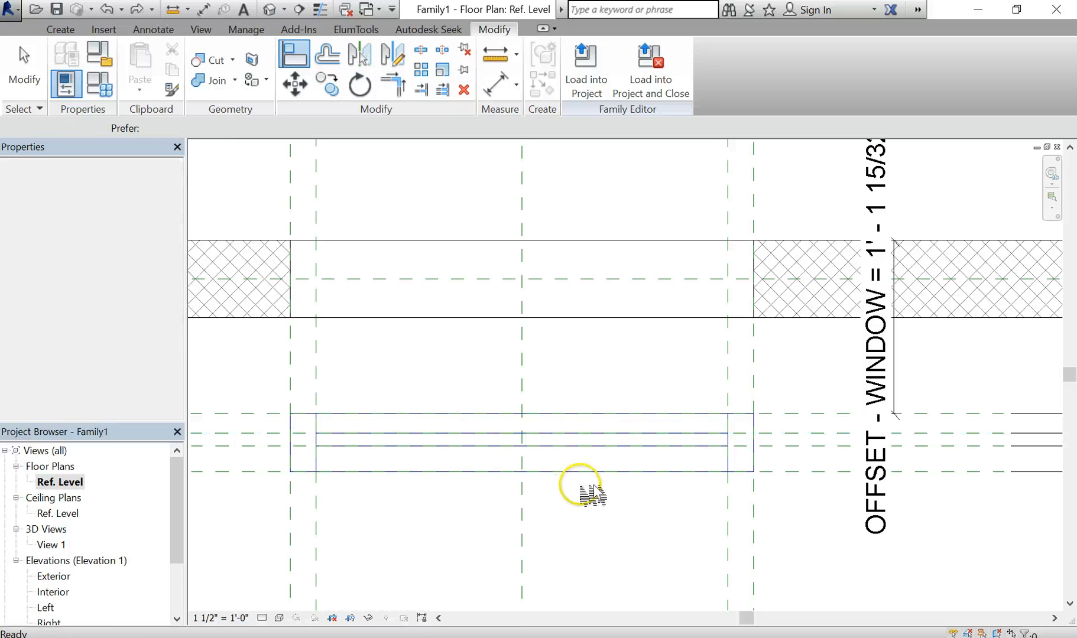
Orbit the default 3D view around the window, then open Family Types and move it left
double_click(59, 545)
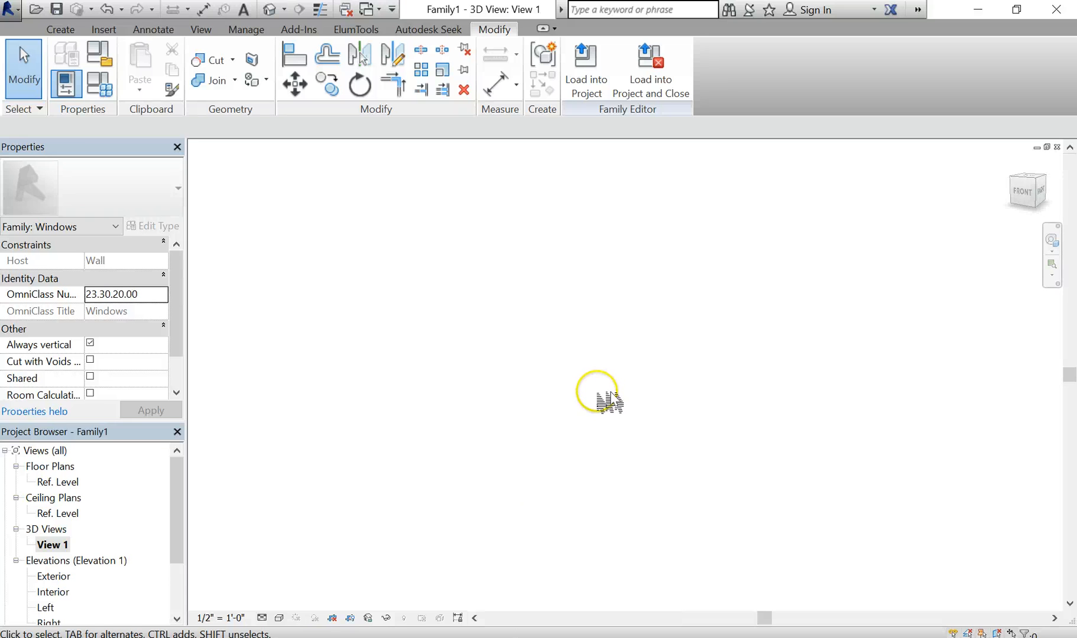
middle_click_drag(610, 402, 390, 167)
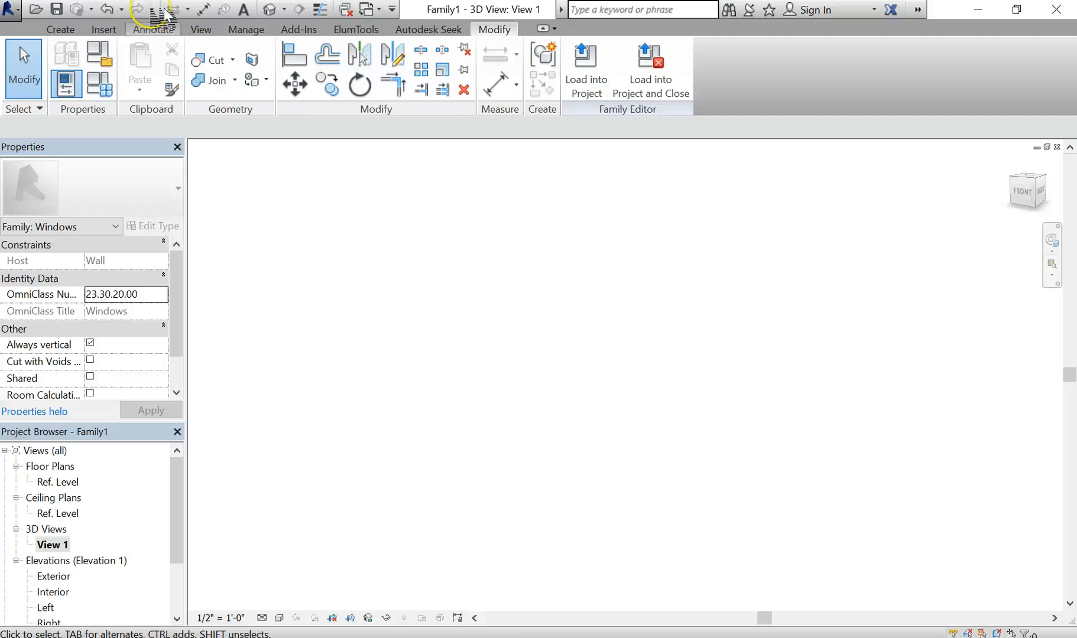
left_click(282, 13)
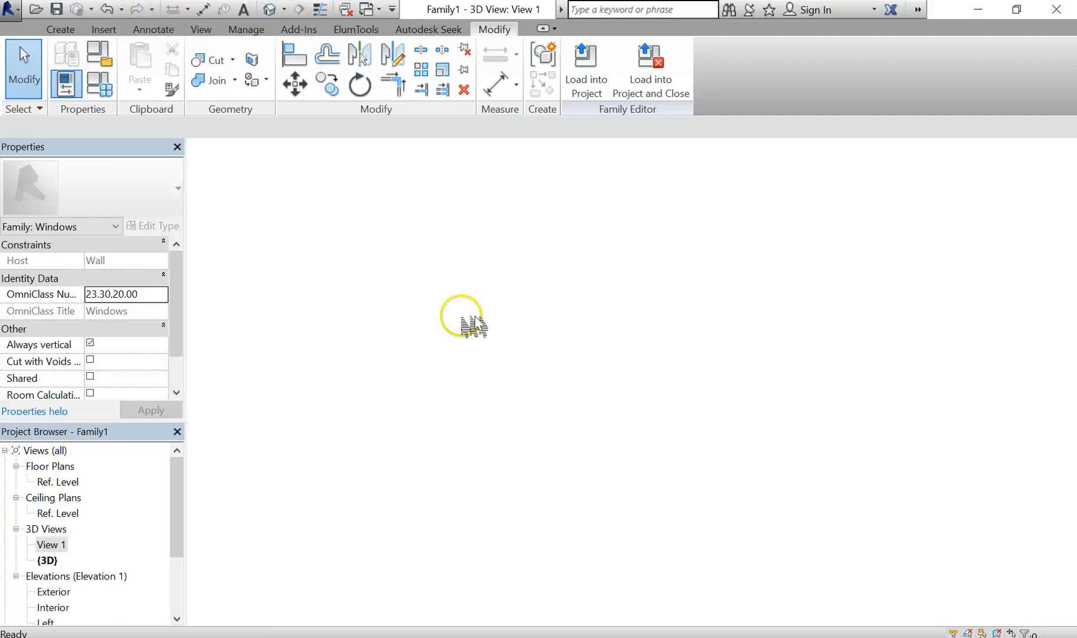
middle_click_drag(778, 509, 798, 472, "shift")
scroll(712, 428, "up", 5)
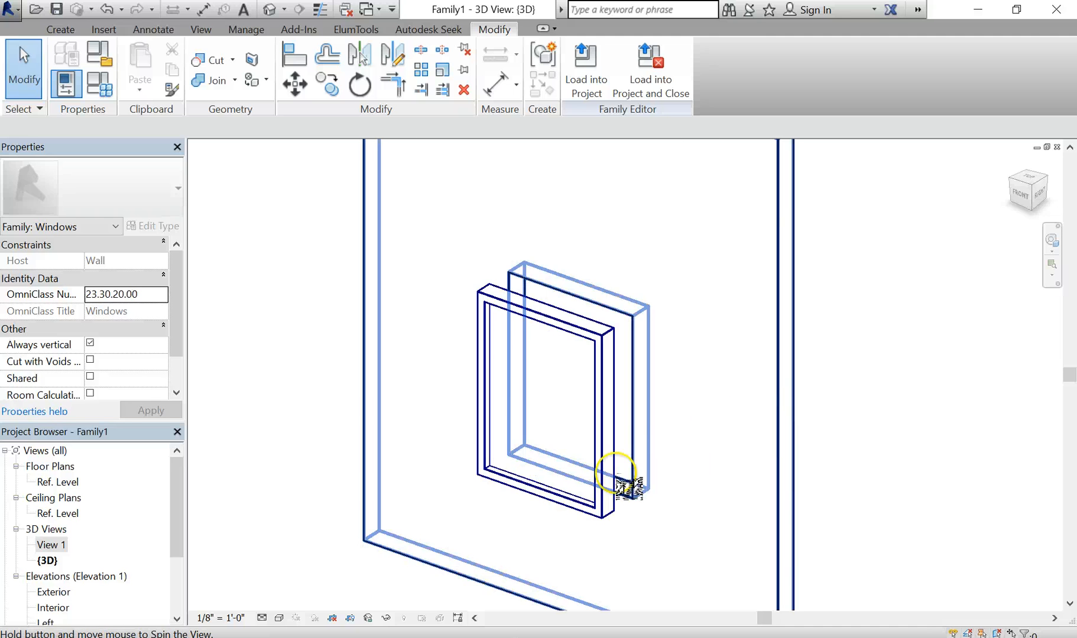
middle_click_drag(550, 500, 661, 408, "shift")
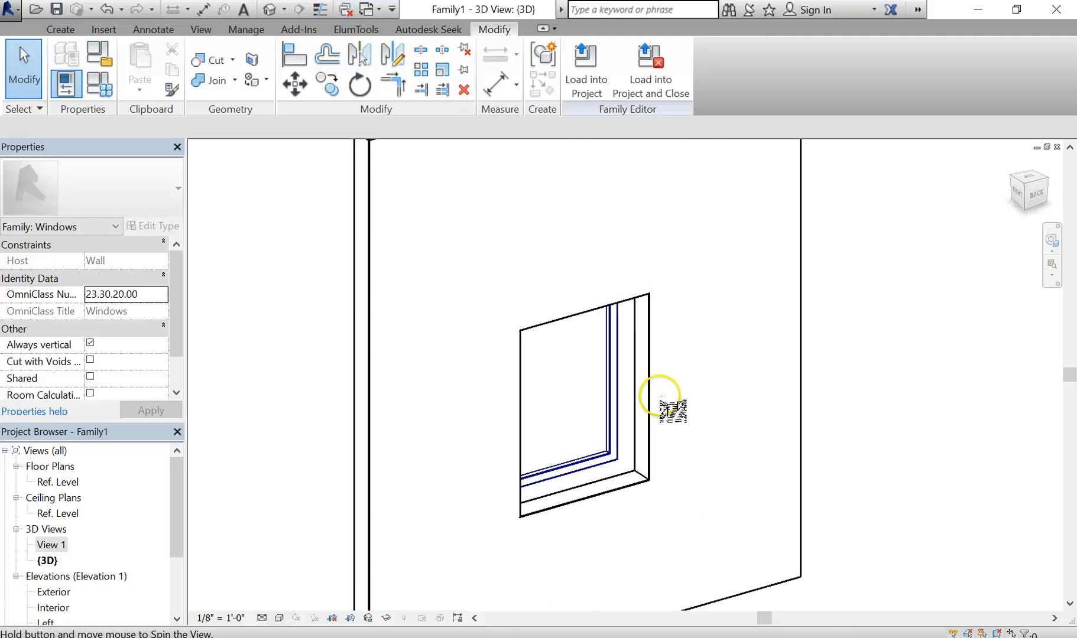
scroll(860, 401, "down", 3)
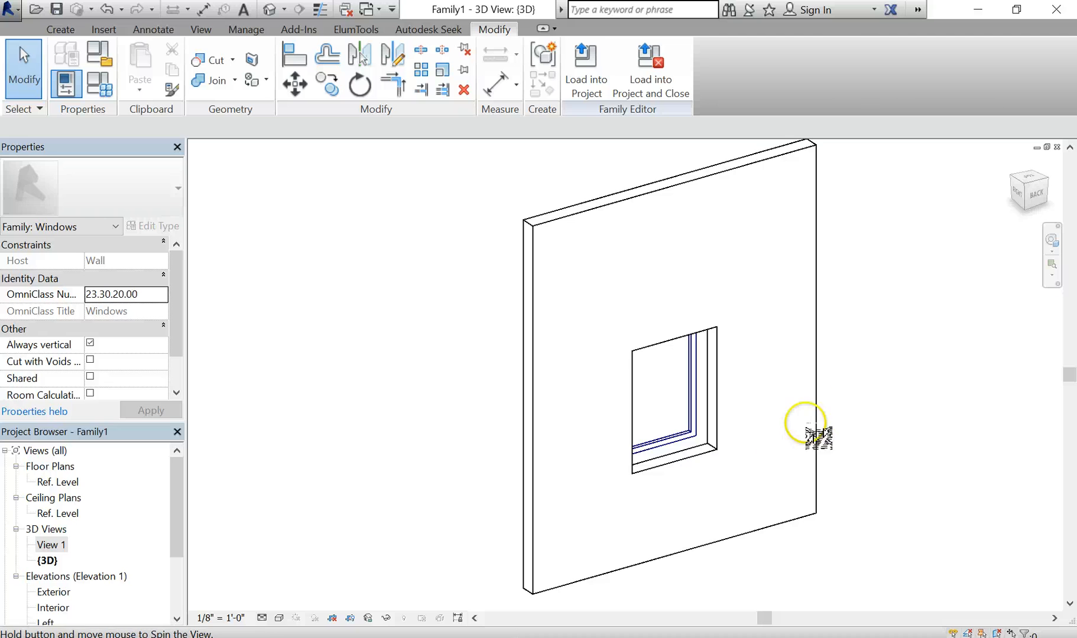
middle_click_drag(572, 455, 704, 466, "shift")
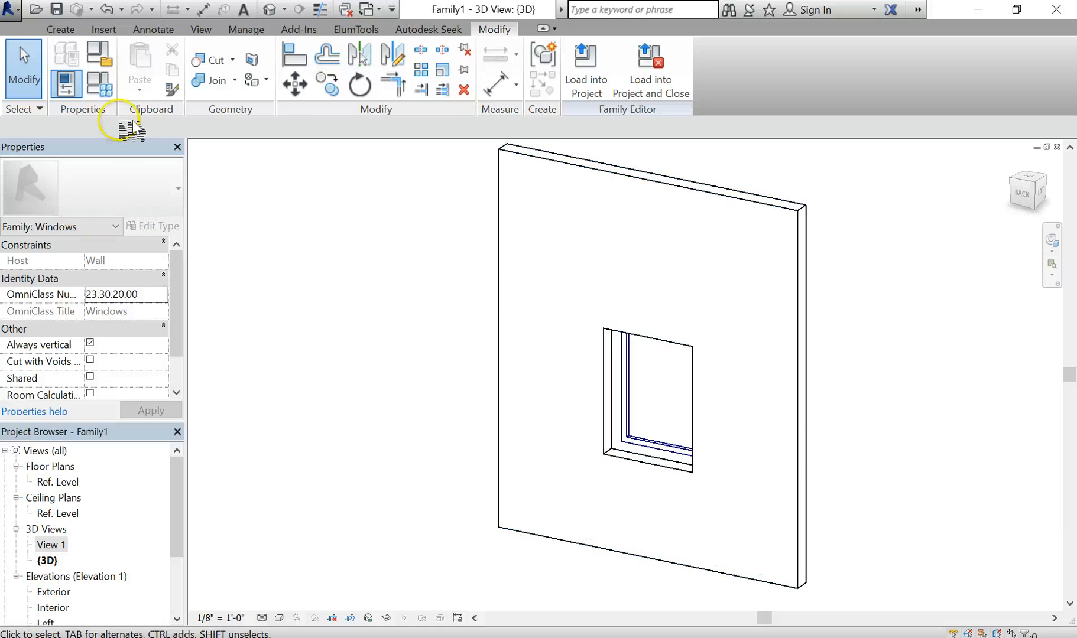
left_click(105, 86)
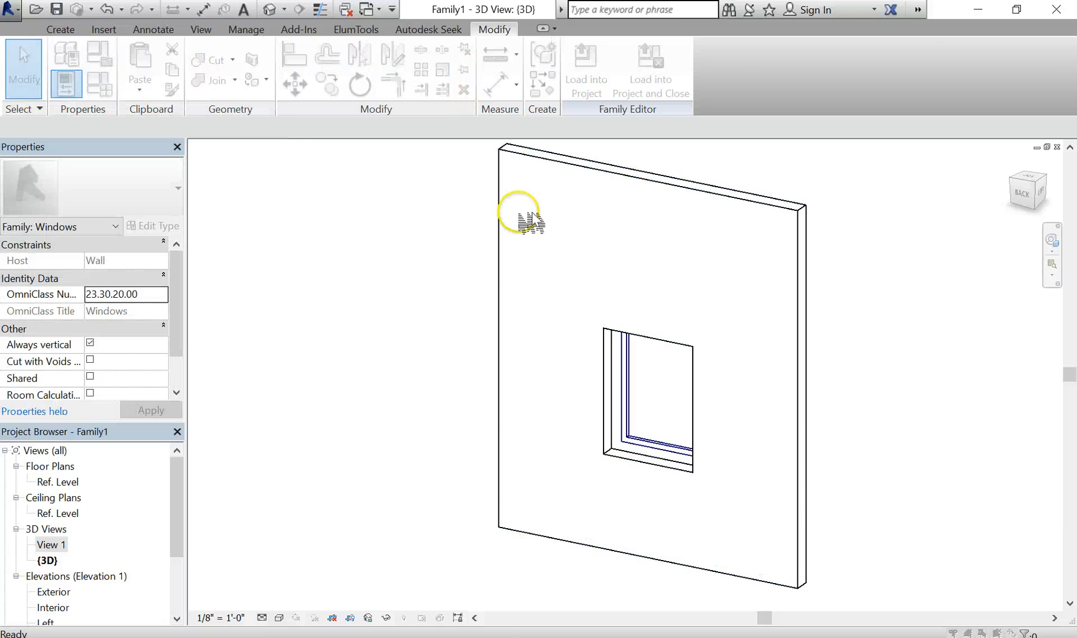
left_click_drag(857, 68, 236, 98)
Set FRAME DEPTH to 4 1/2", OFFSET - GLASS to 1" and OFFSET - WINDOW to 3"
left_click(174, 241)
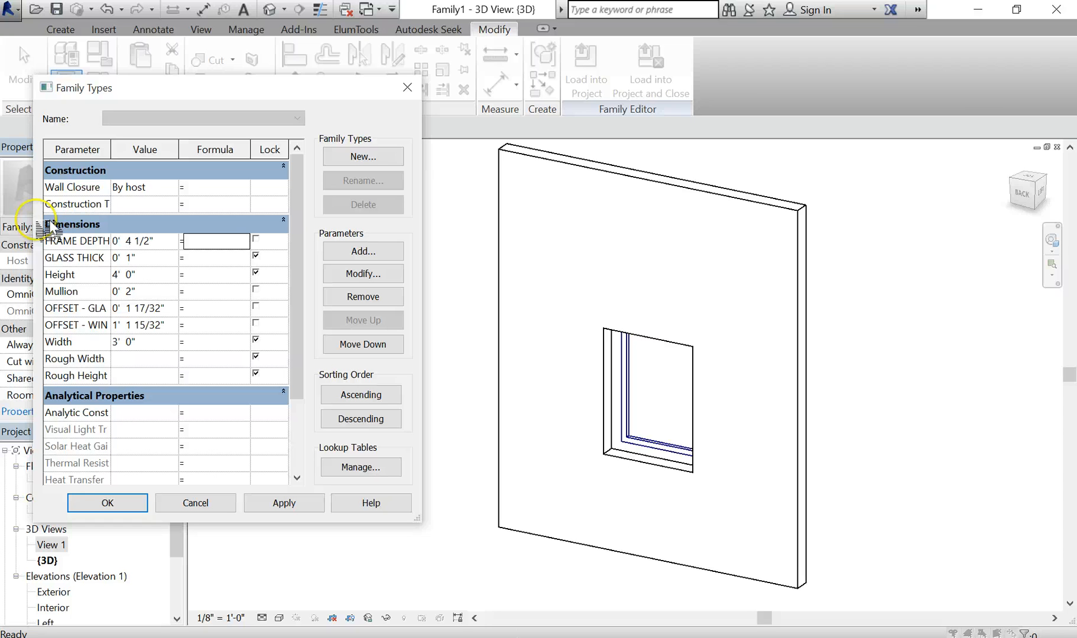
left_click(170, 308)
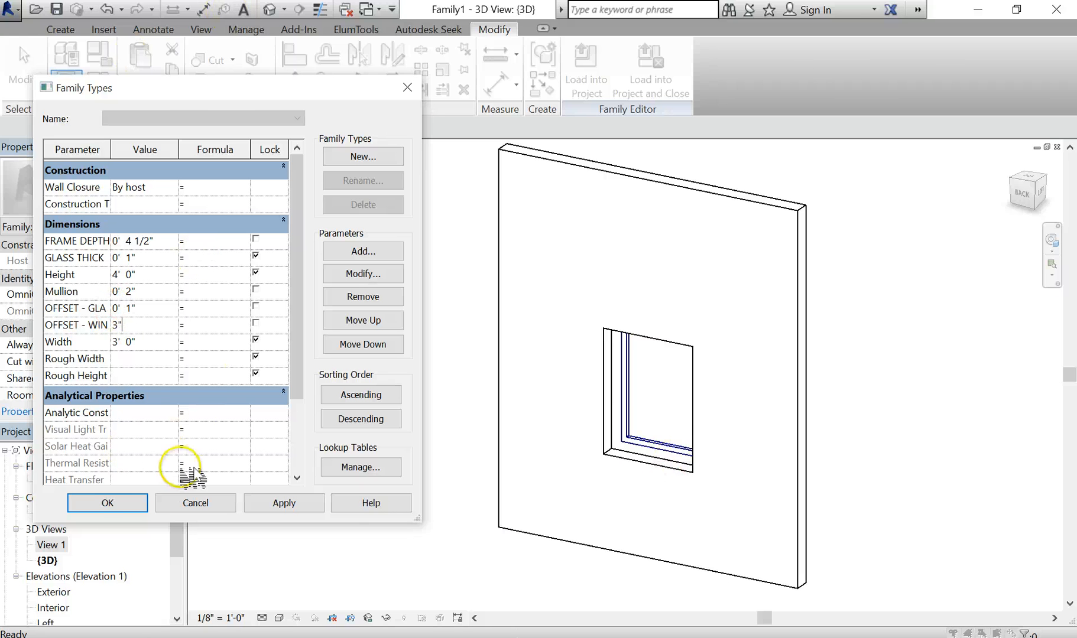
left_click(115, 504)
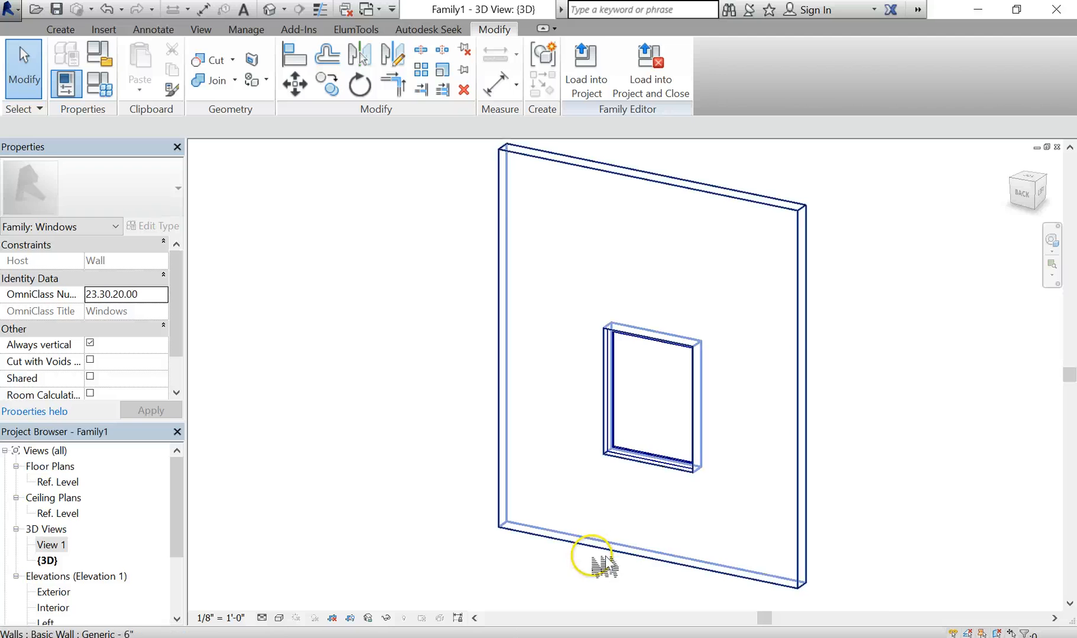
Orbit the window to a nearly frontal 3D view and bring back the Family Types dialog
scroll(650, 472, "up", 3)
middle_click_drag(673, 478, 673, 453, "shift")
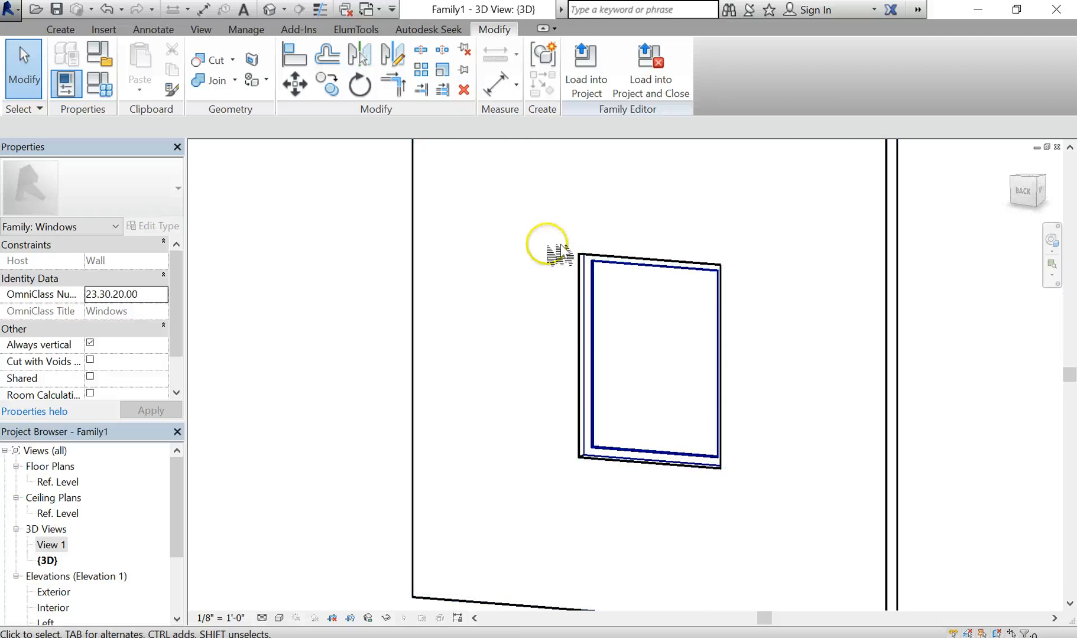
scroll(667, 425, "down", 3)
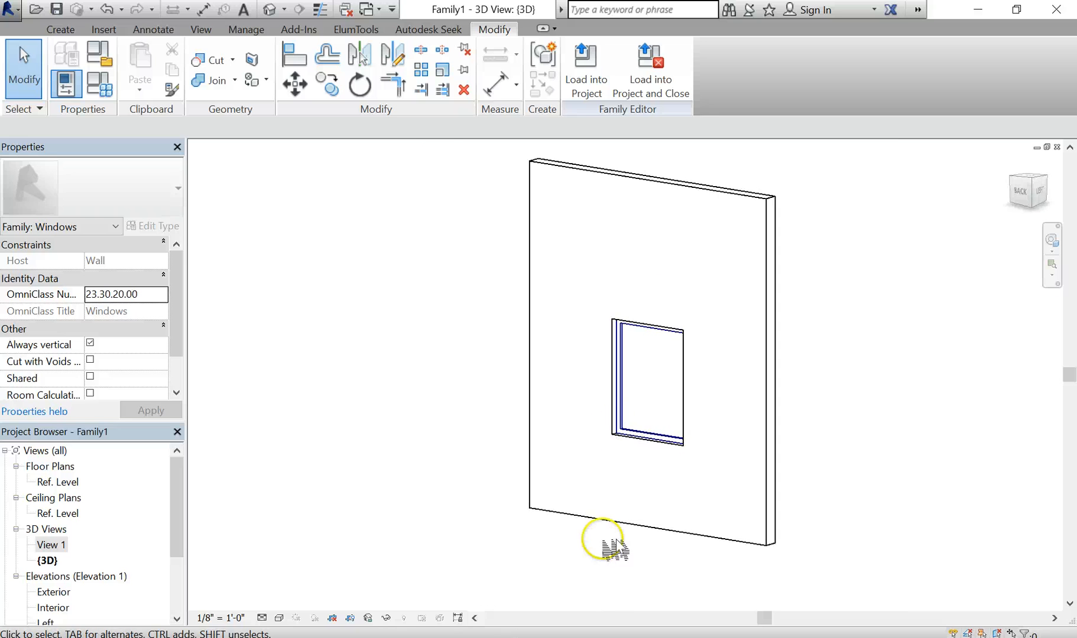
scroll(648, 434, "up", 3)
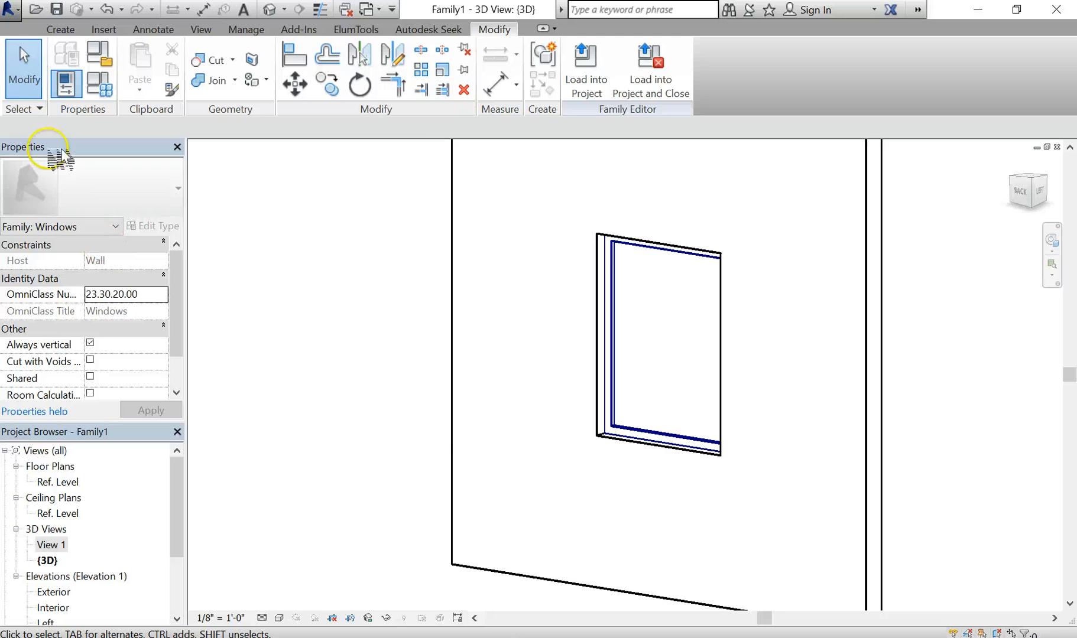
left_click(100, 85)
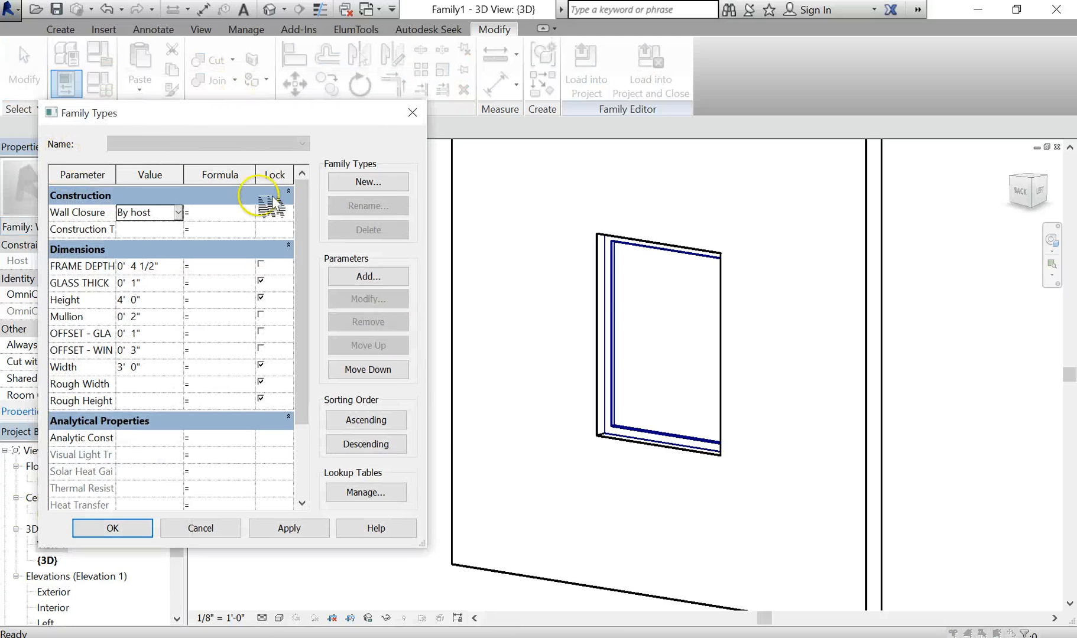
Add two new family types, 3'x4' WINDOW and then 4'x4' WINDOW
left_click(379, 181)
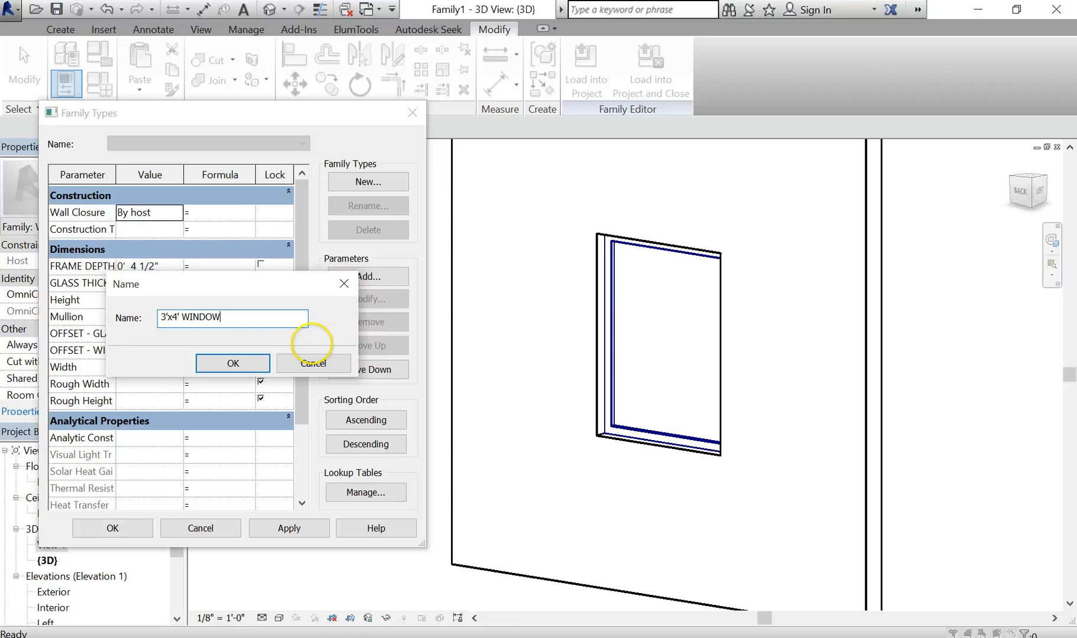
key("Return")
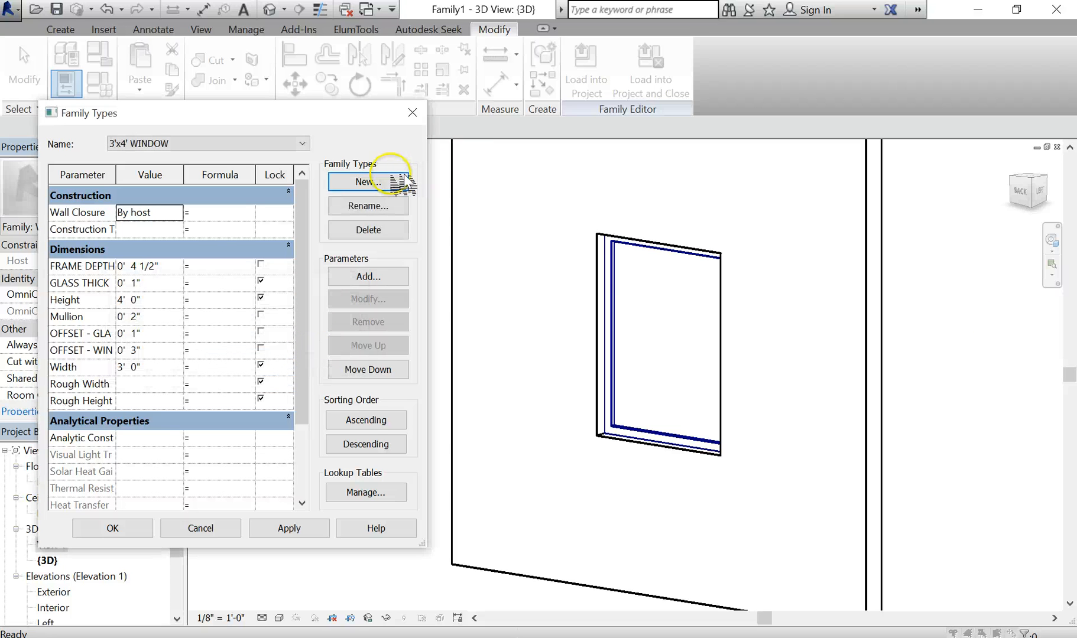
left_click(384, 183)
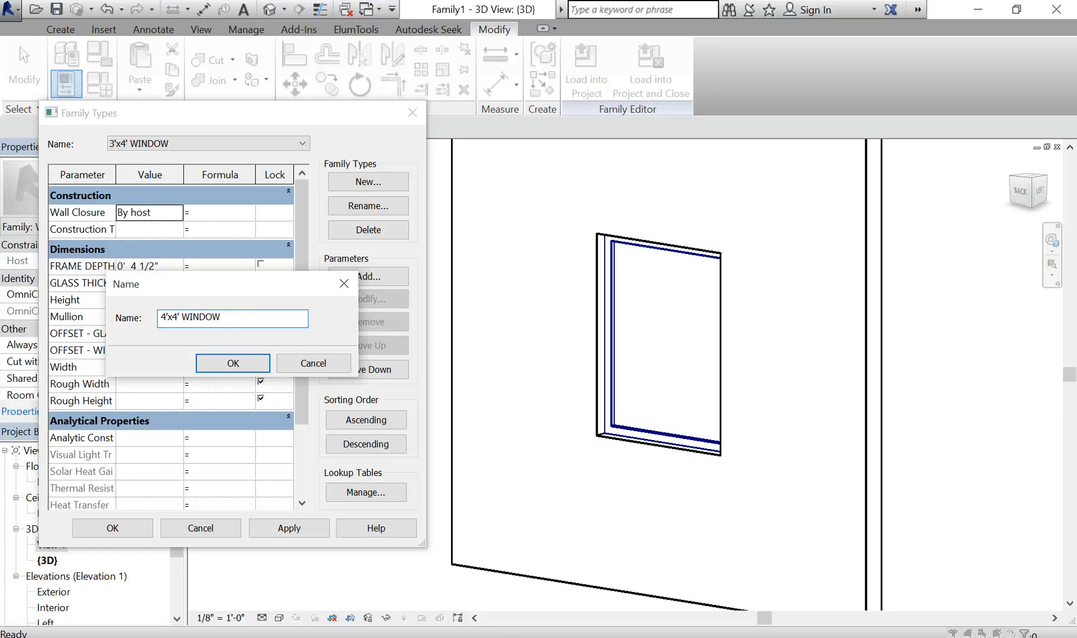
left_click(235, 364)
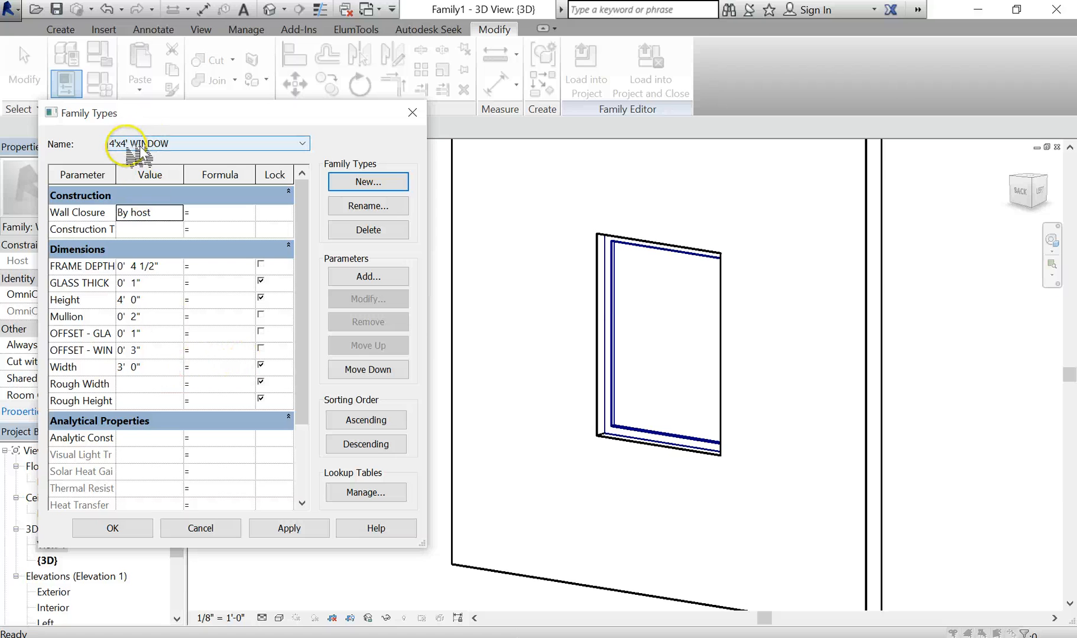
Set the 4'x4' WINDOW type's Width to 4' and apply it to the model
double_click(127, 367)
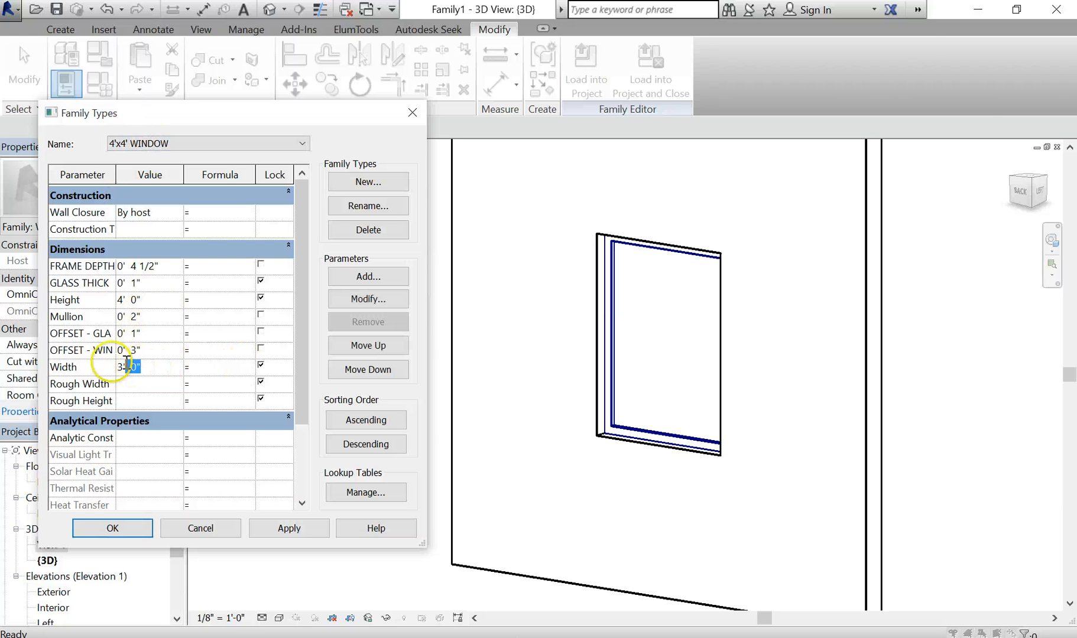
type("4'")
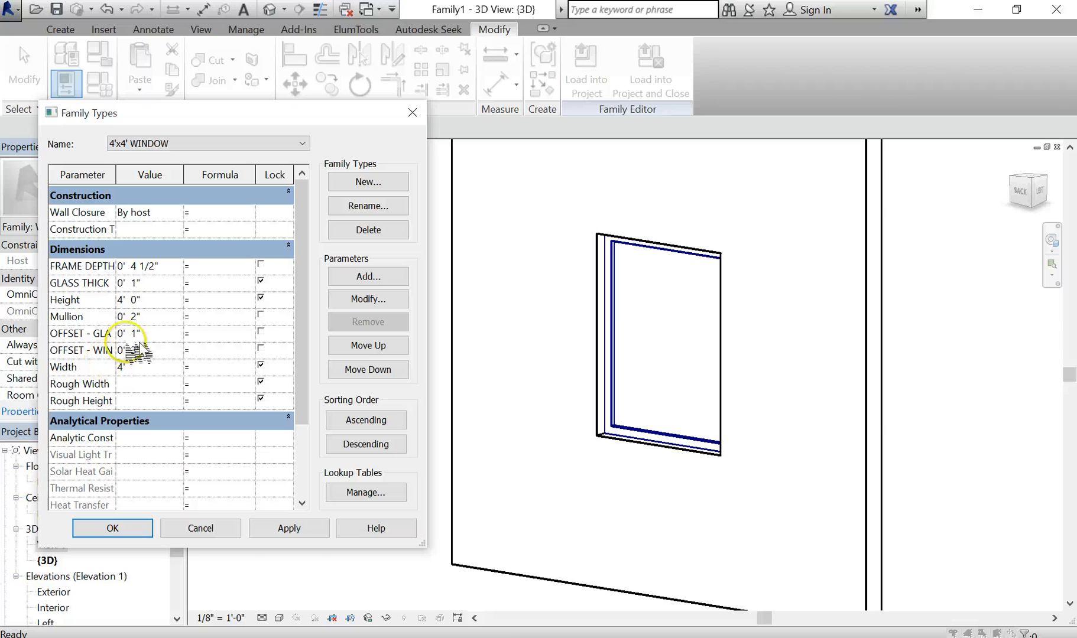
left_click(151, 334)
left_click(291, 529)
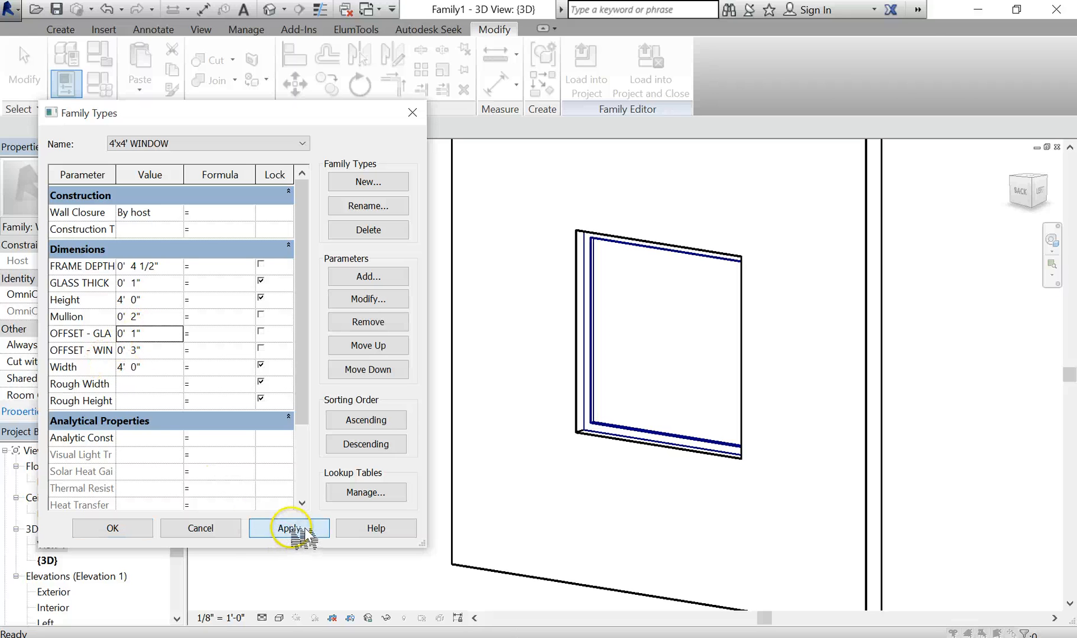
Switch between the 3'x4' and 4'x4' WINDOW types, applying each to compare widths
left_click(302, 143)
left_click(278, 157)
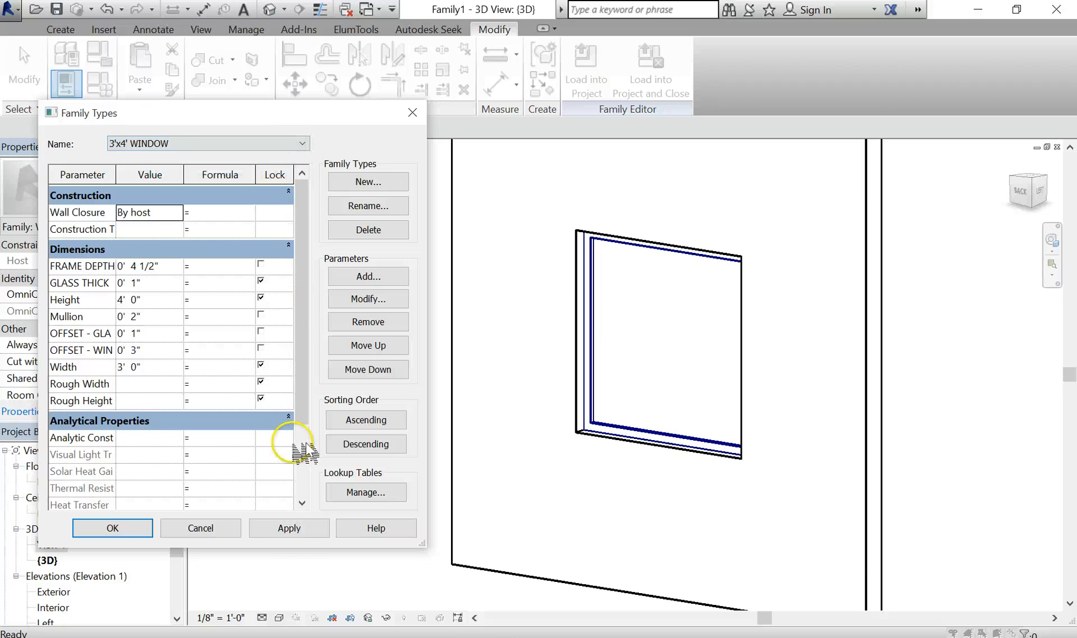
left_click(291, 529)
left_click(208, 147)
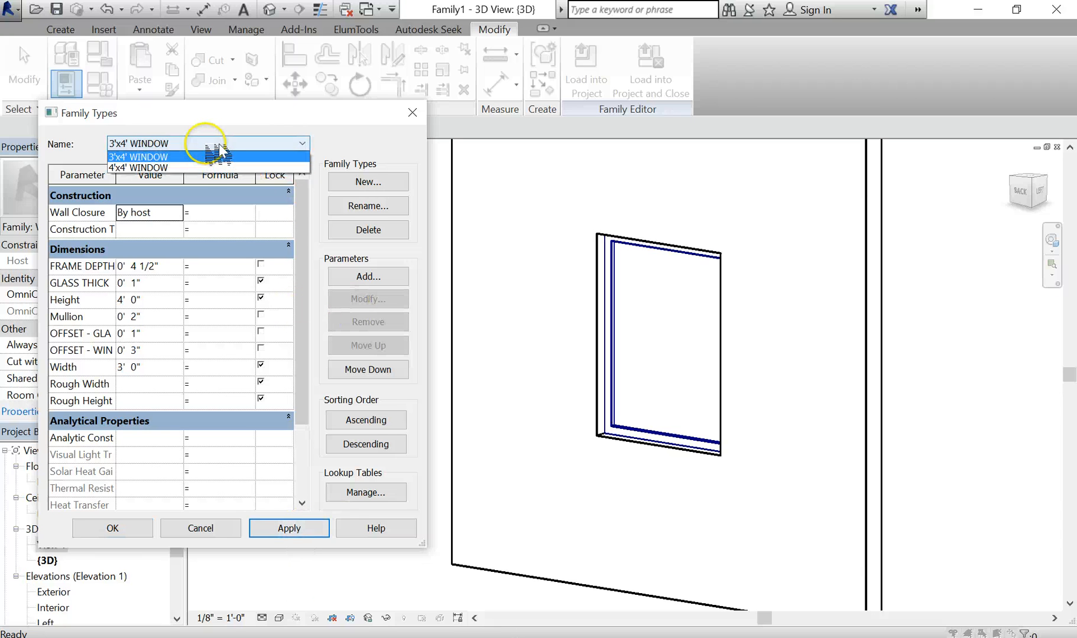
left_click(193, 167)
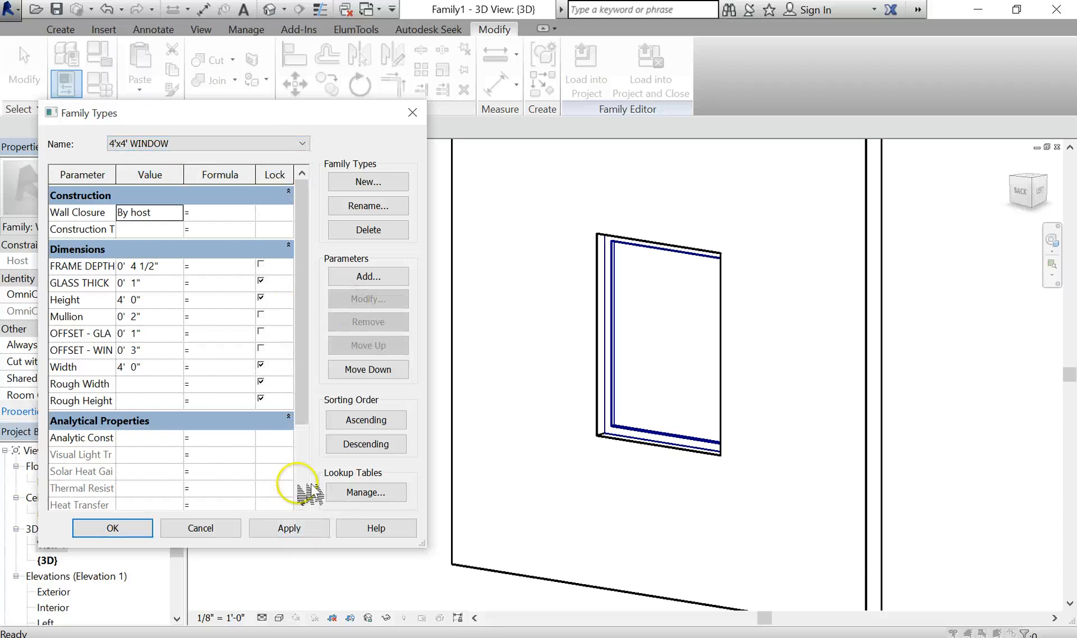
left_click(293, 528)
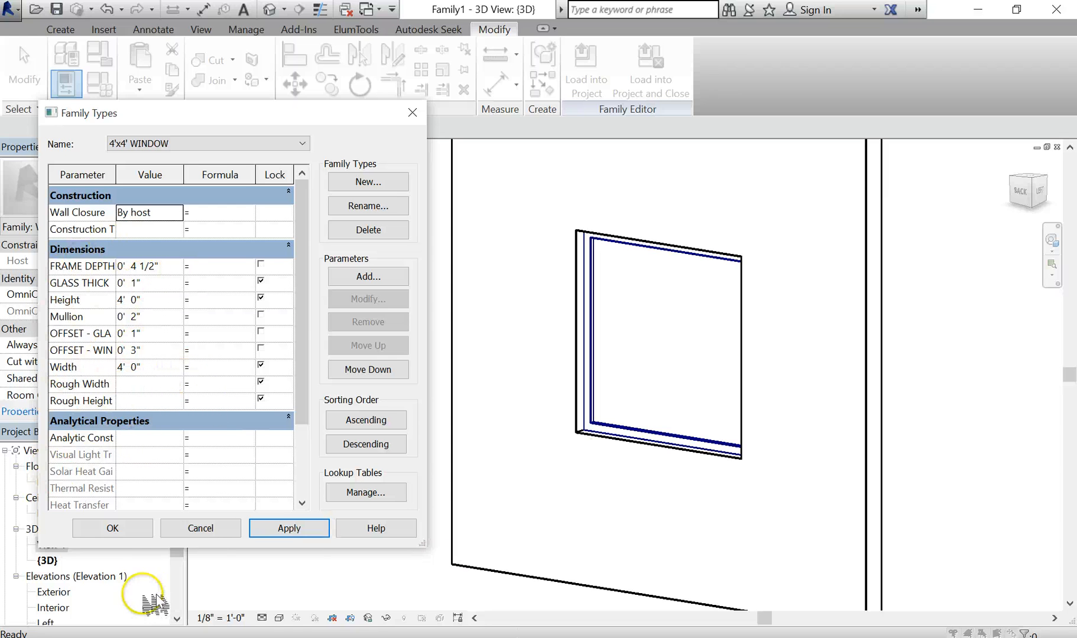
Close Family Types and set the 3D view's visual style to Shaded
left_click(112, 528)
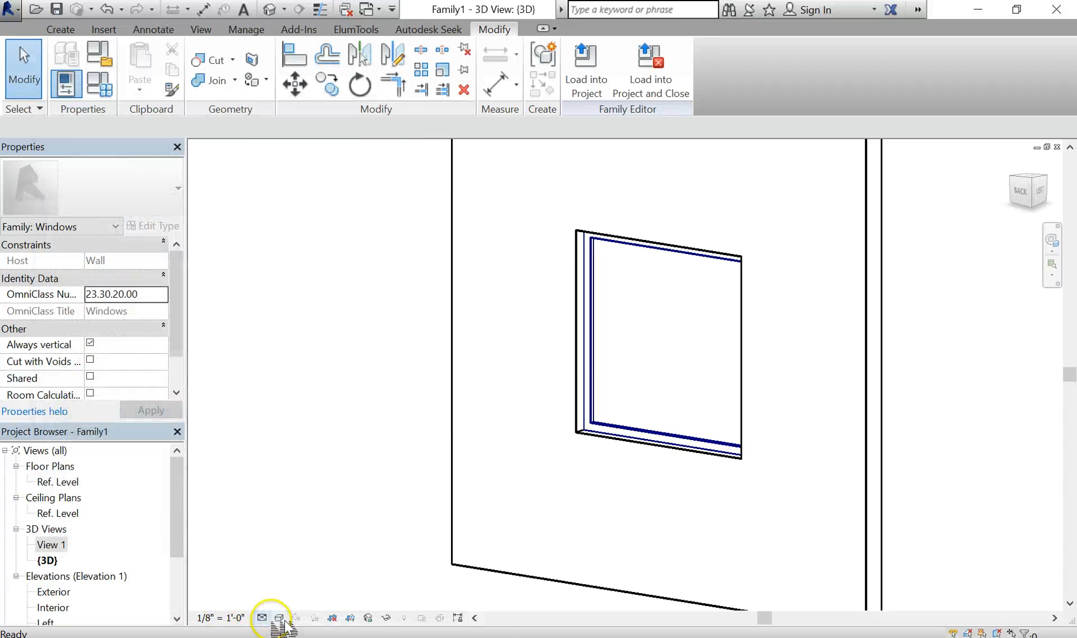
left_click(279, 618)
left_click(296, 558)
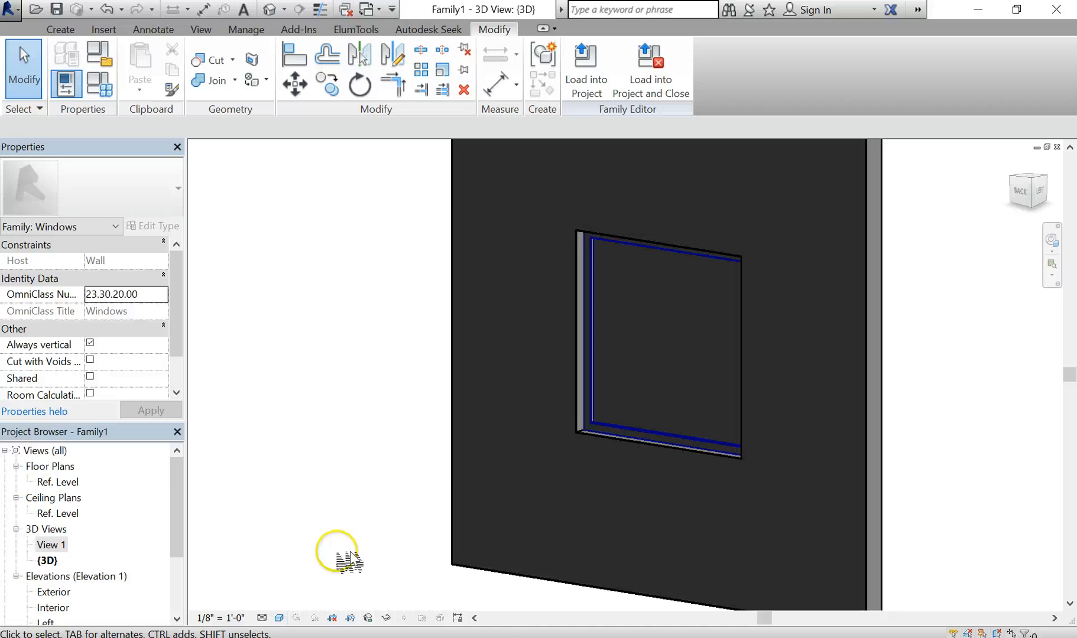
Orbit and zoom the model, then select the window frame extrusion
middle_click_drag(589, 476, 675, 356, "shift")
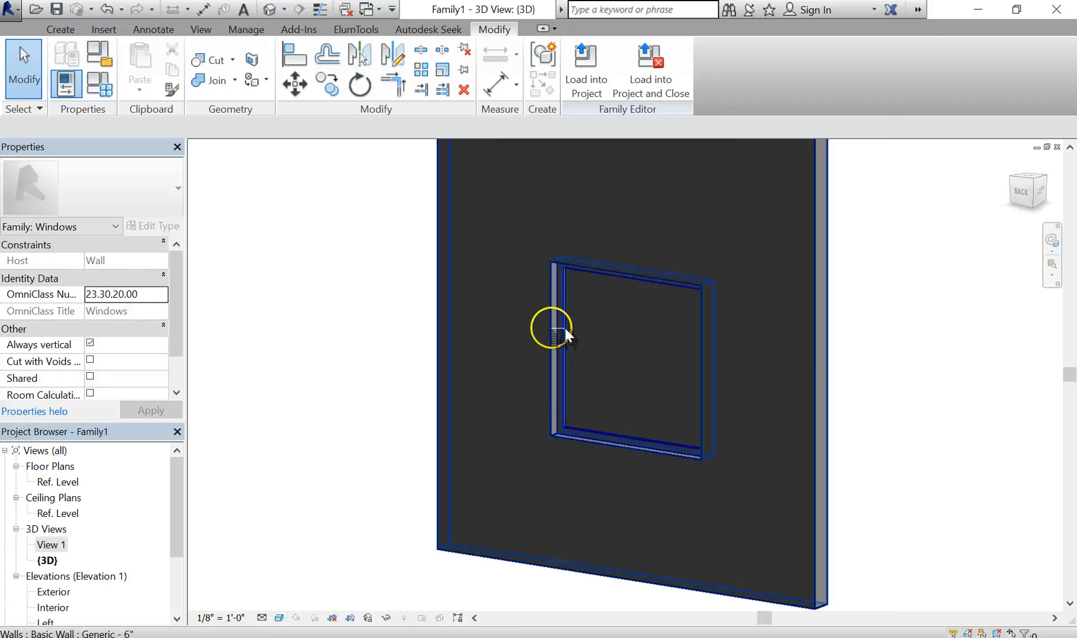
scroll(568, 408, "up", 5)
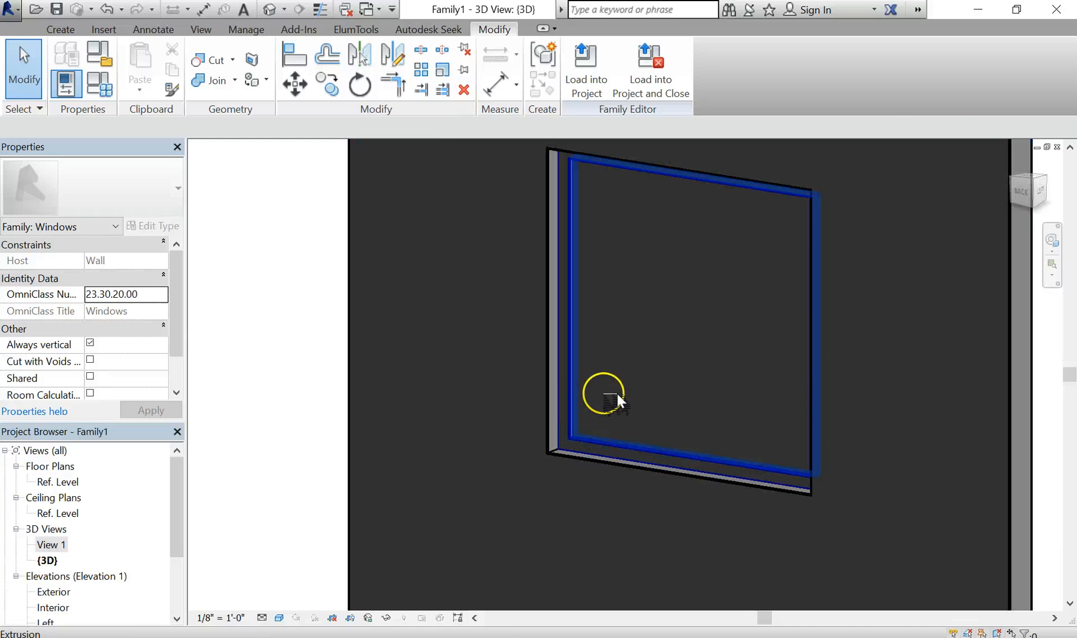
left_click(561, 409)
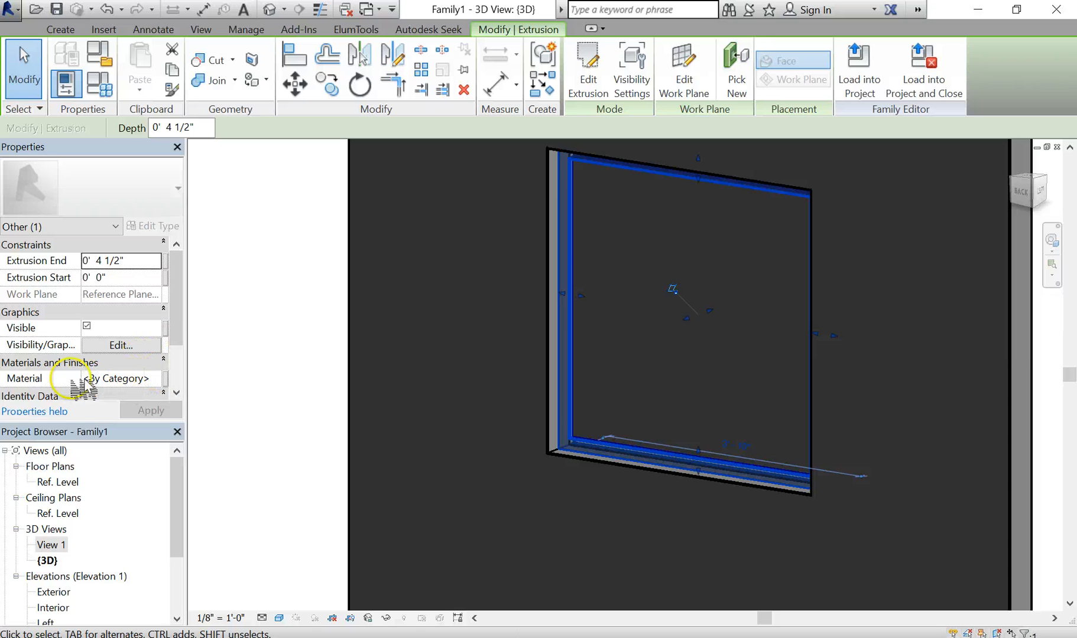
Associate the frame's Material with new parameter MULLION - MATERIAL under Materials and Finishes
left_click(171, 381)
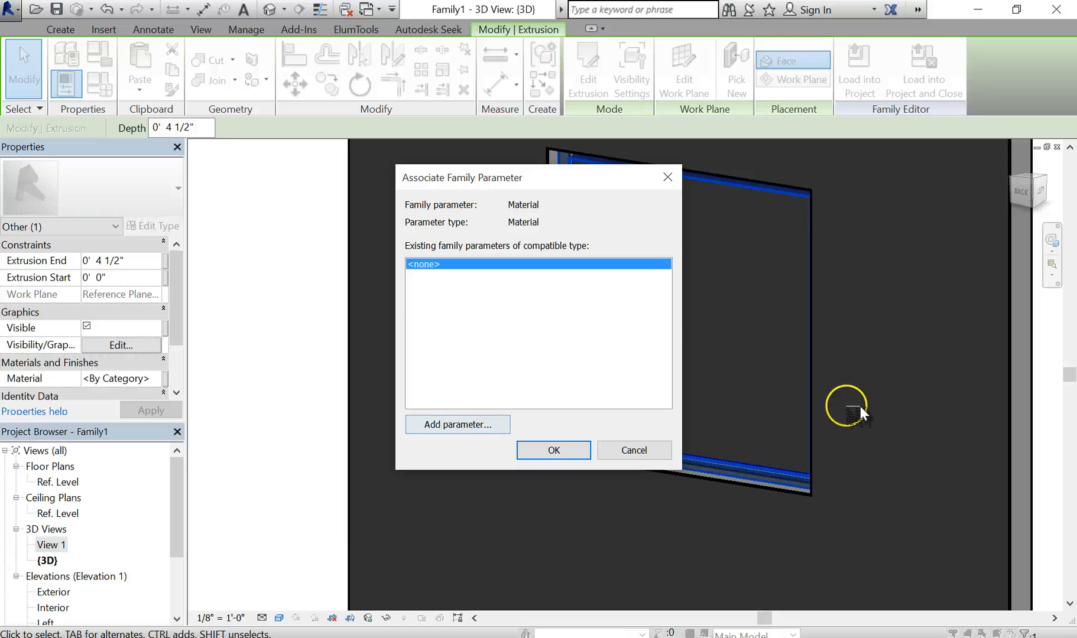
left_click(466, 425)
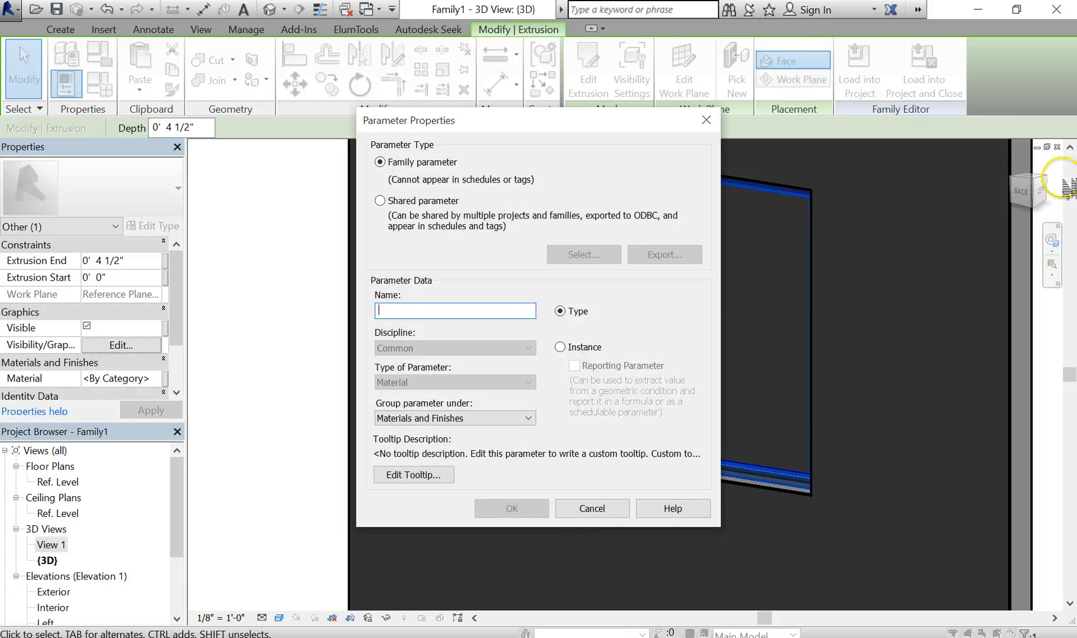
left_click(482, 419)
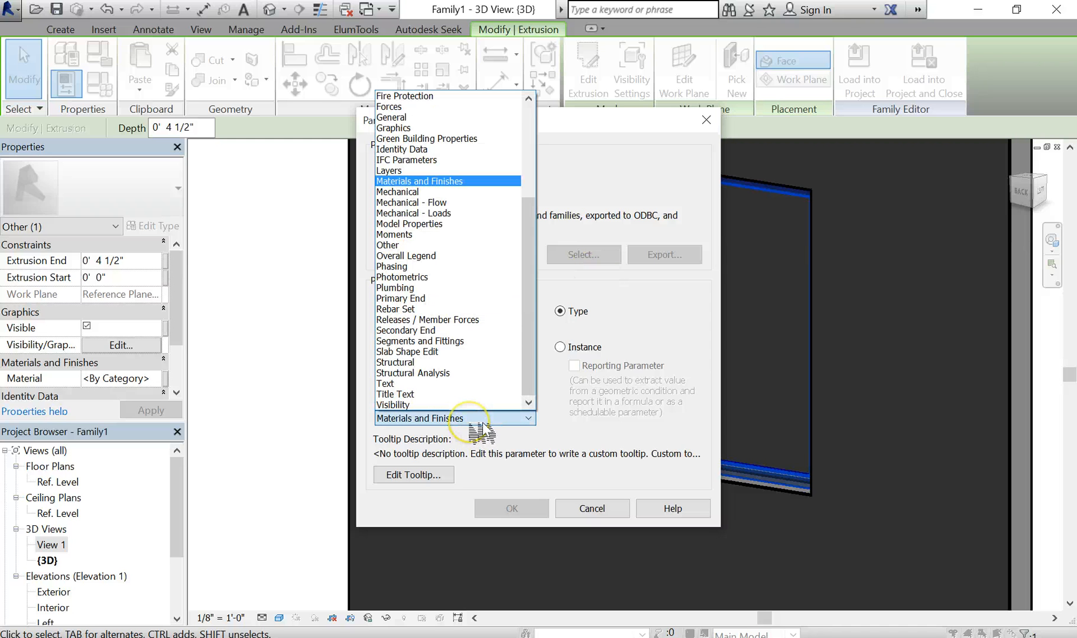
left_click(488, 423)
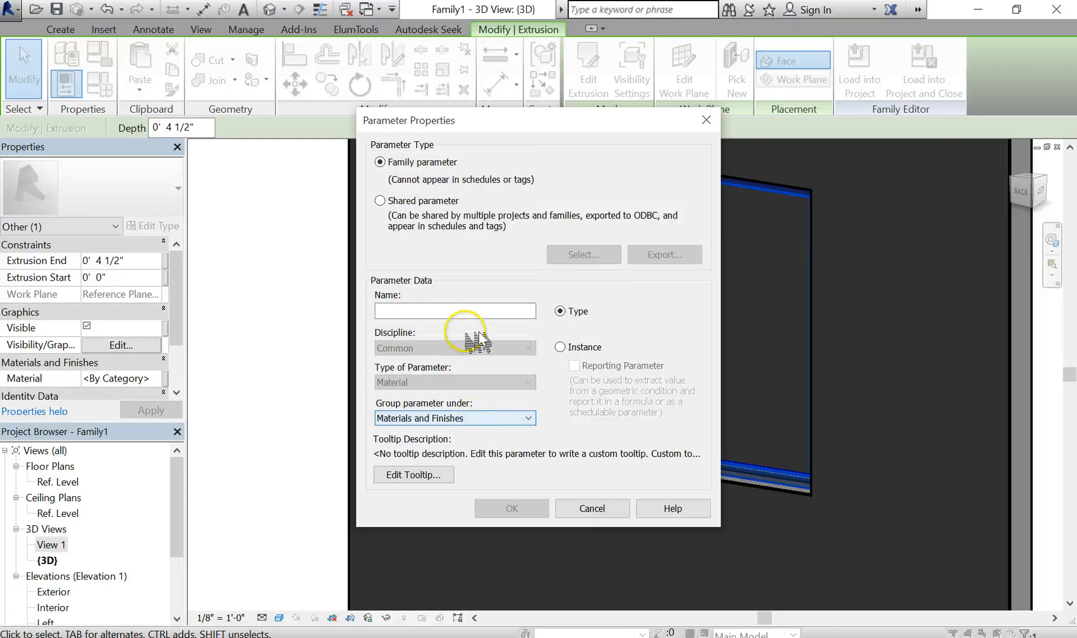
left_click(479, 310)
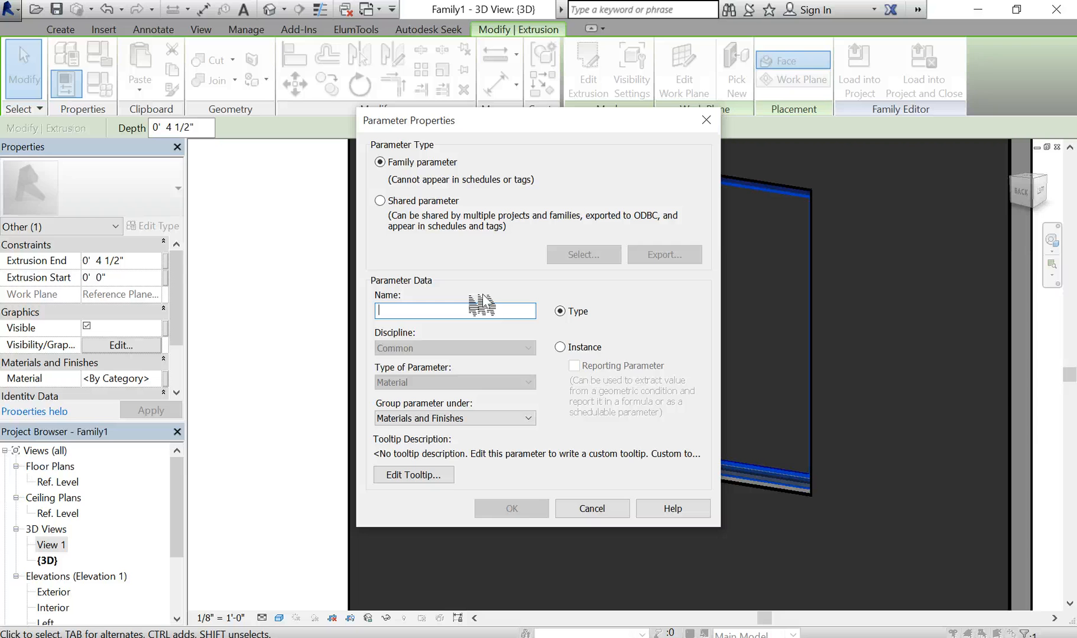
type("MULLION - MATERIAL")
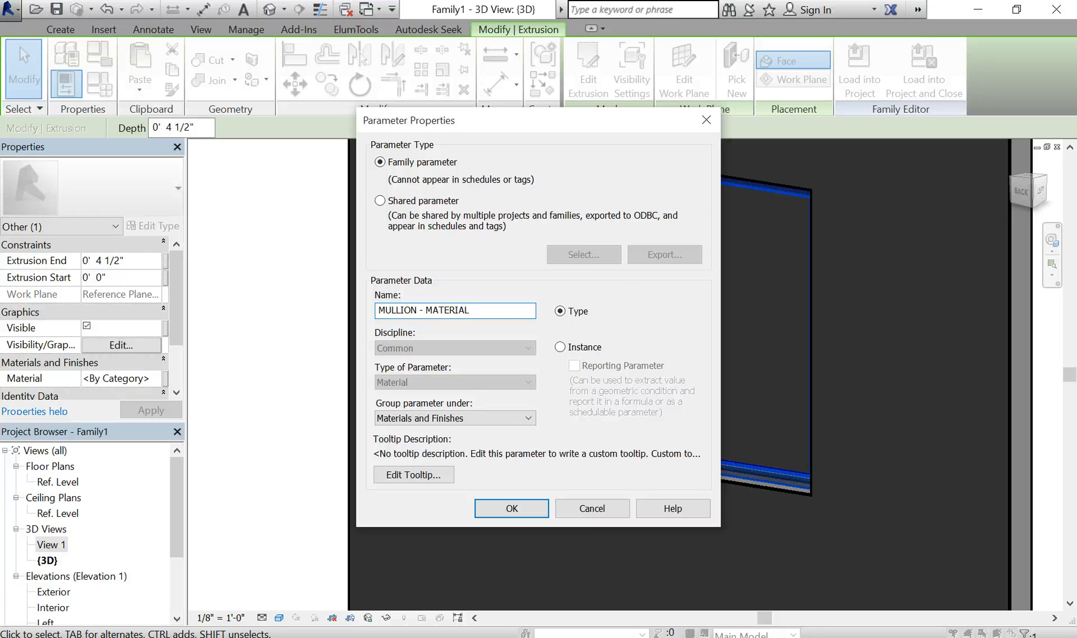
key("Return")
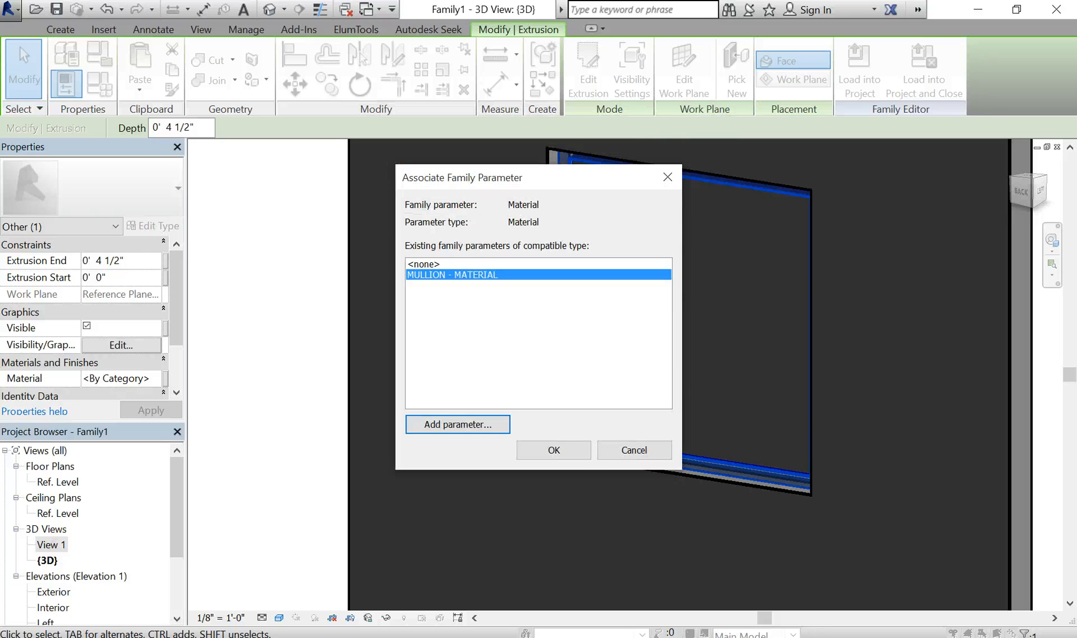
left_click(588, 449)
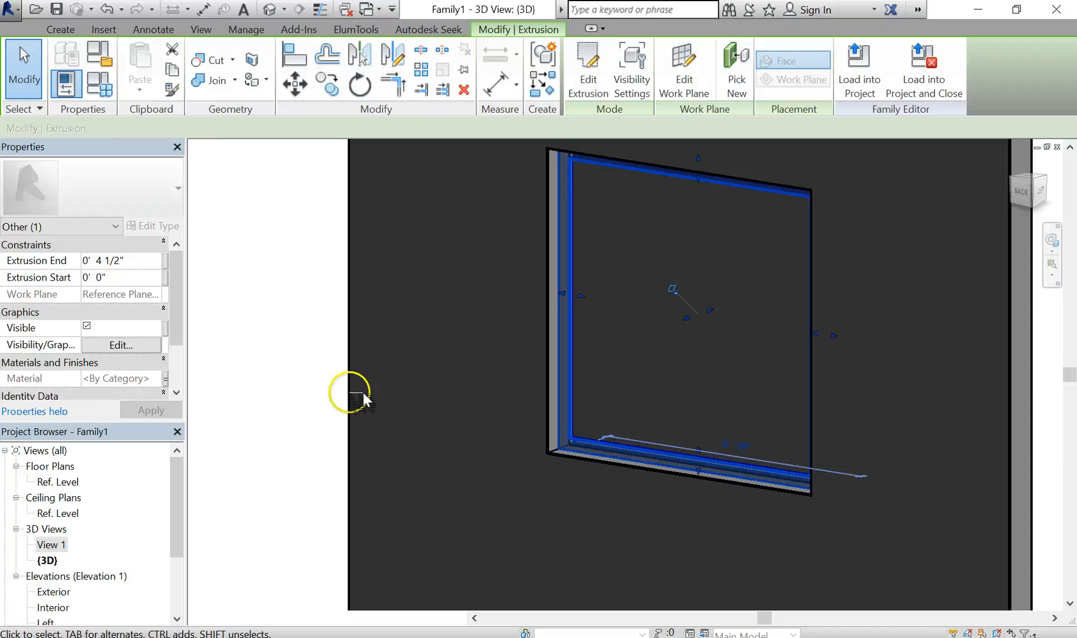
left_click(272, 344)
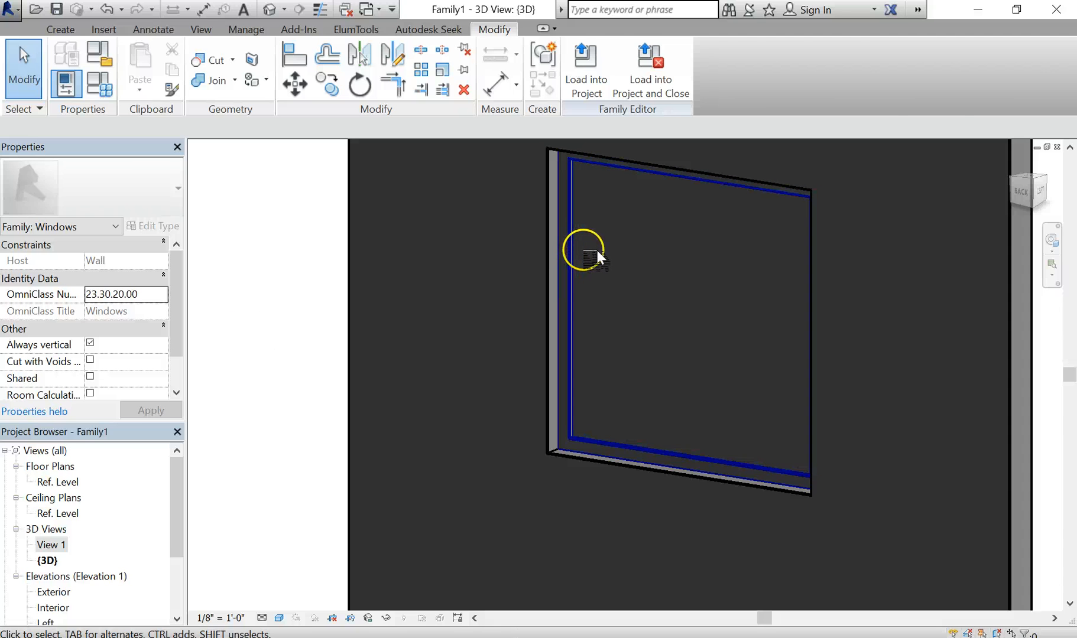
Link the glass extrusion's Material to a new GLASS type parameter
left_click(576, 249)
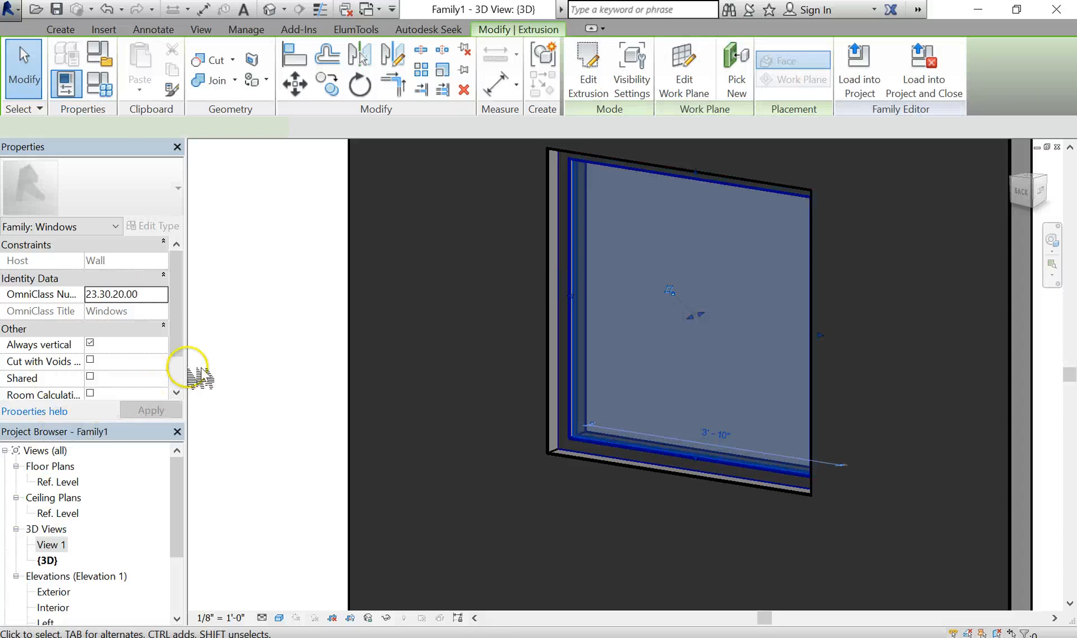
left_click_drag(179, 339, 181, 358)
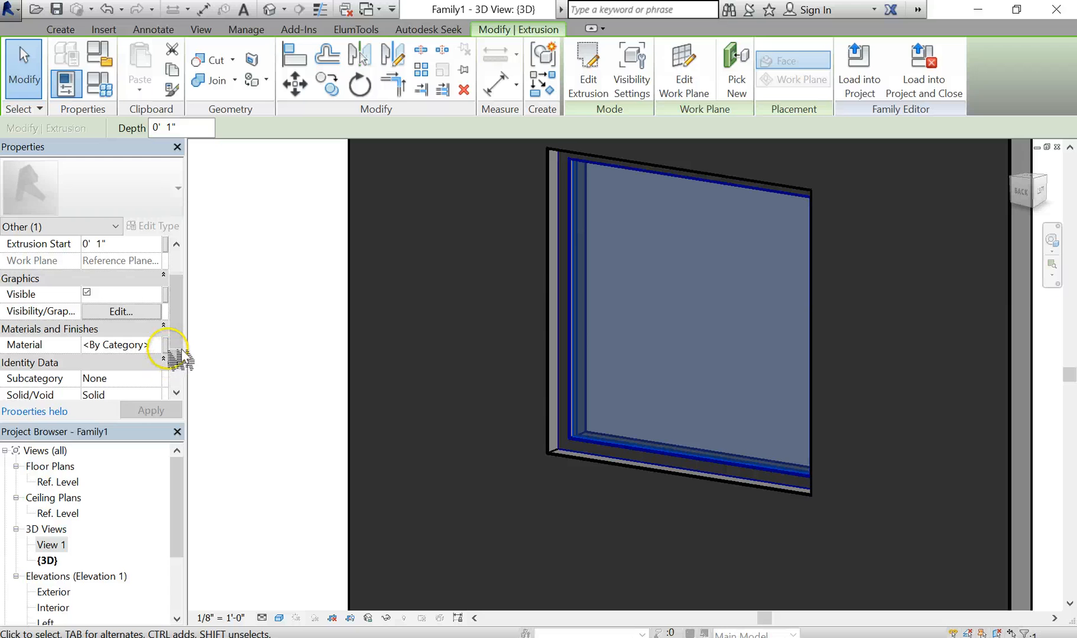
left_click(166, 347)
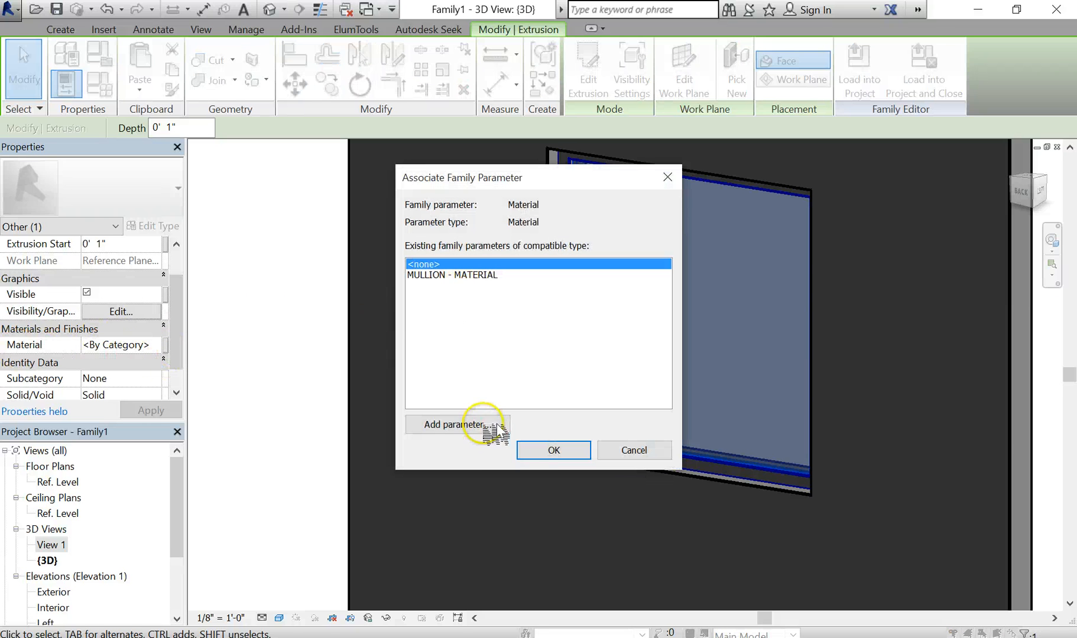
left_click(459, 425)
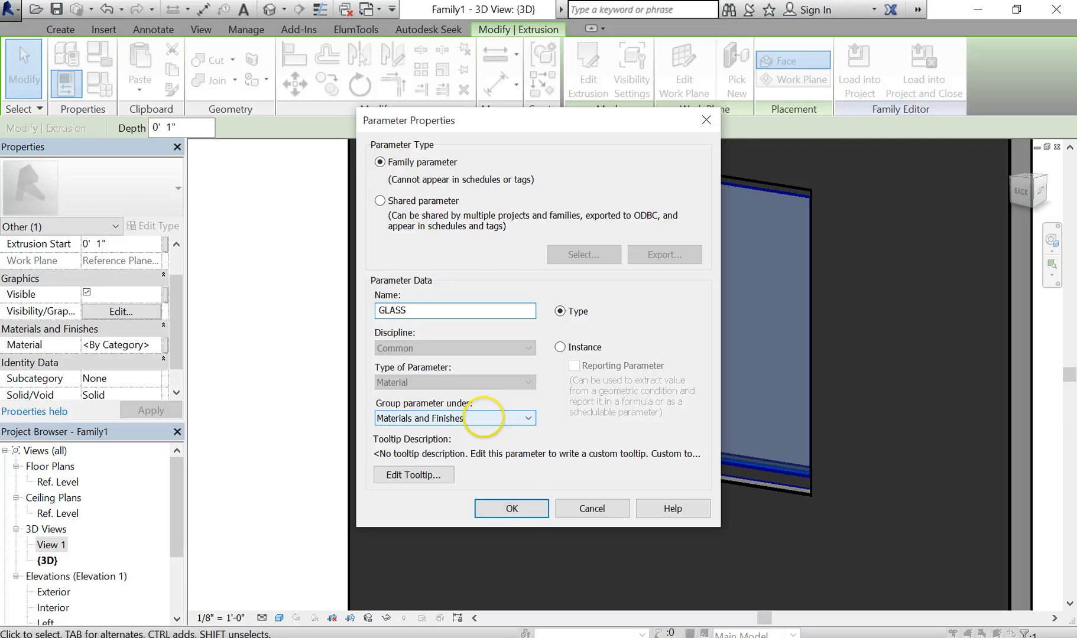
left_click(512, 508)
left_click(535, 446)
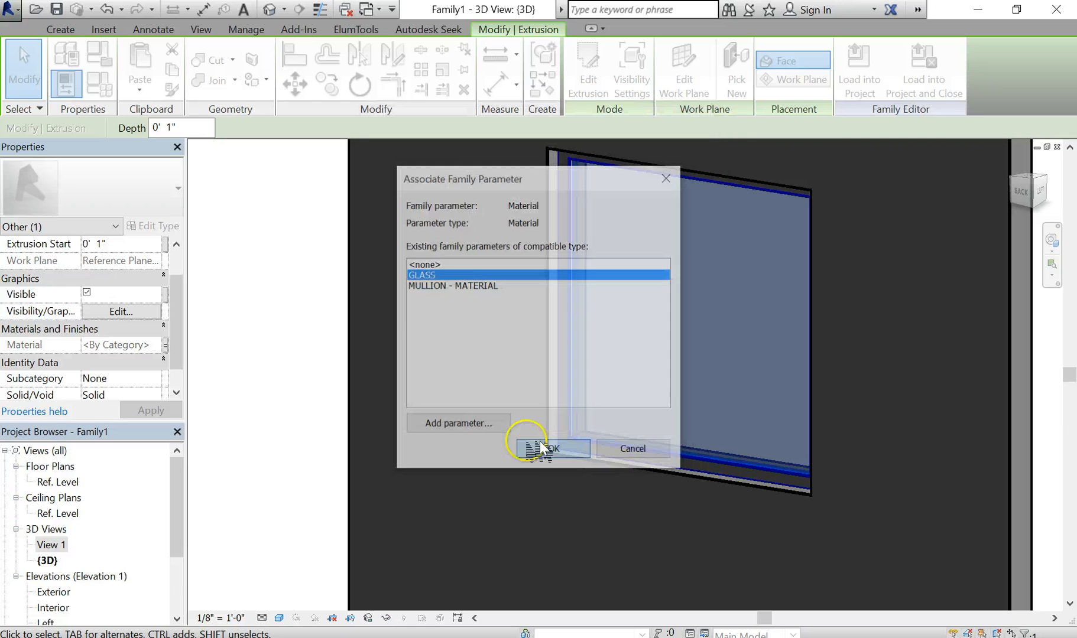
left_click(272, 331)
Zoom out and pan to show the whole wall with its window
scroll(281, 325, "down", 1)
scroll(280, 320, "down", 1)
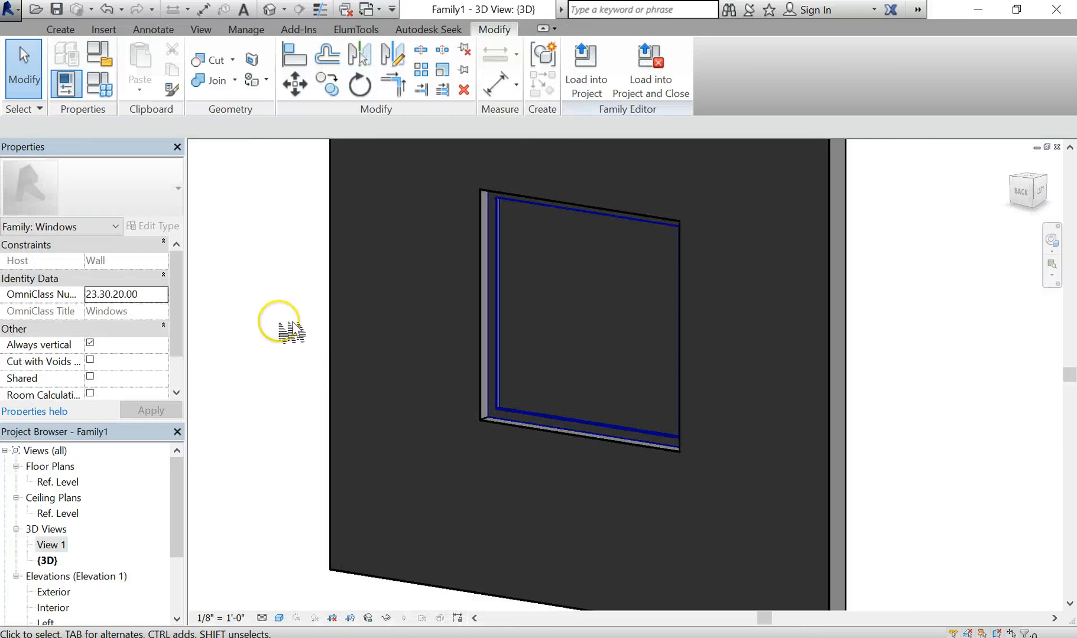
middle_click_drag(281, 321, 346, 375)
scroll(364, 365, "down", 2)
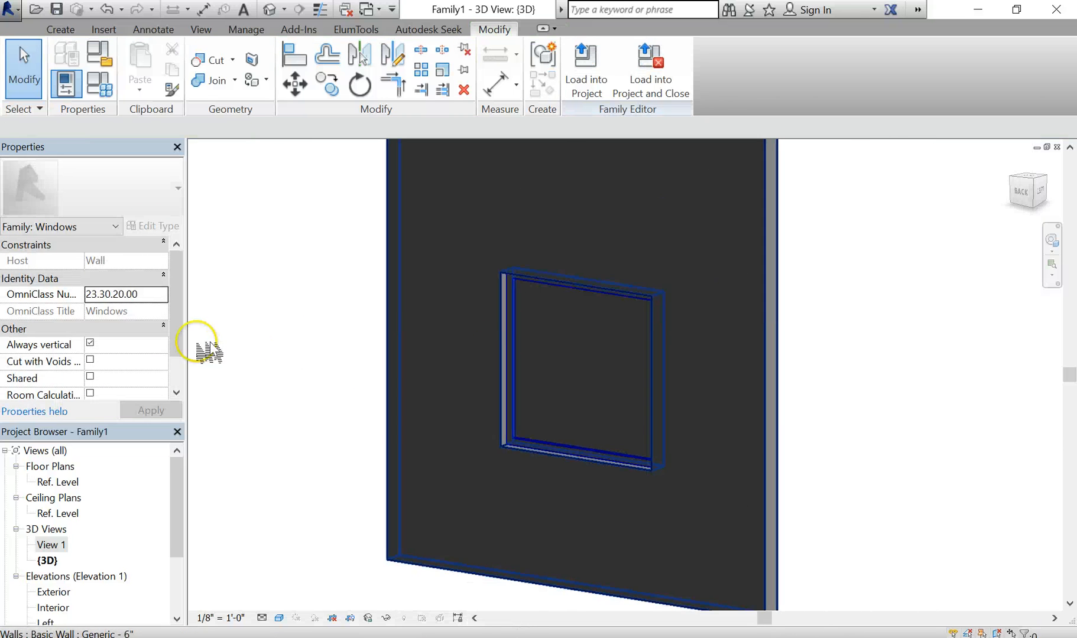
left_click(113, 86)
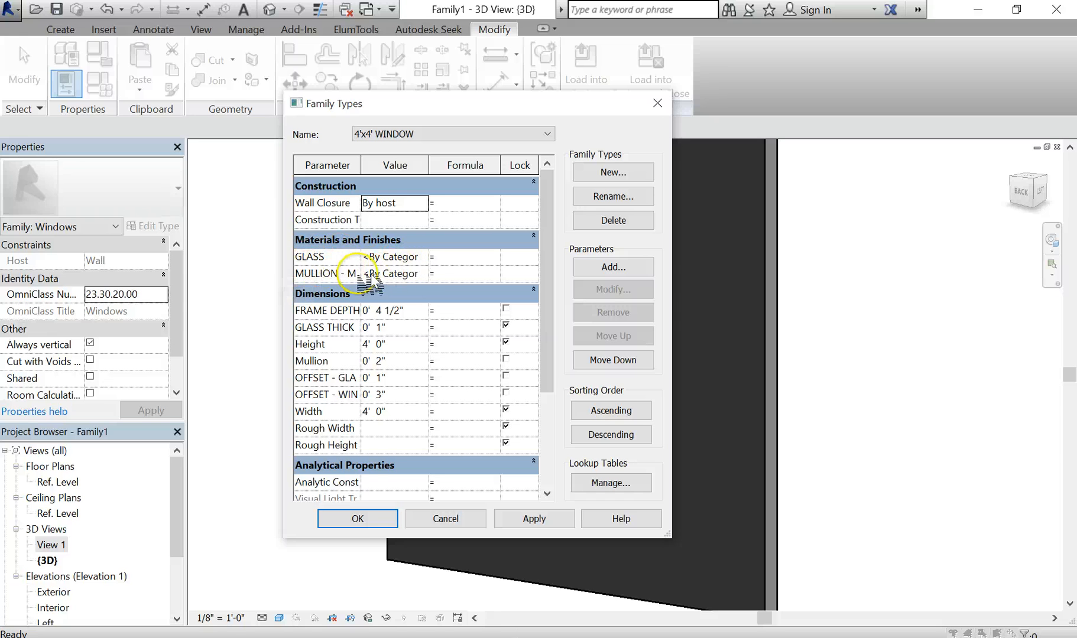
left_click(395, 259)
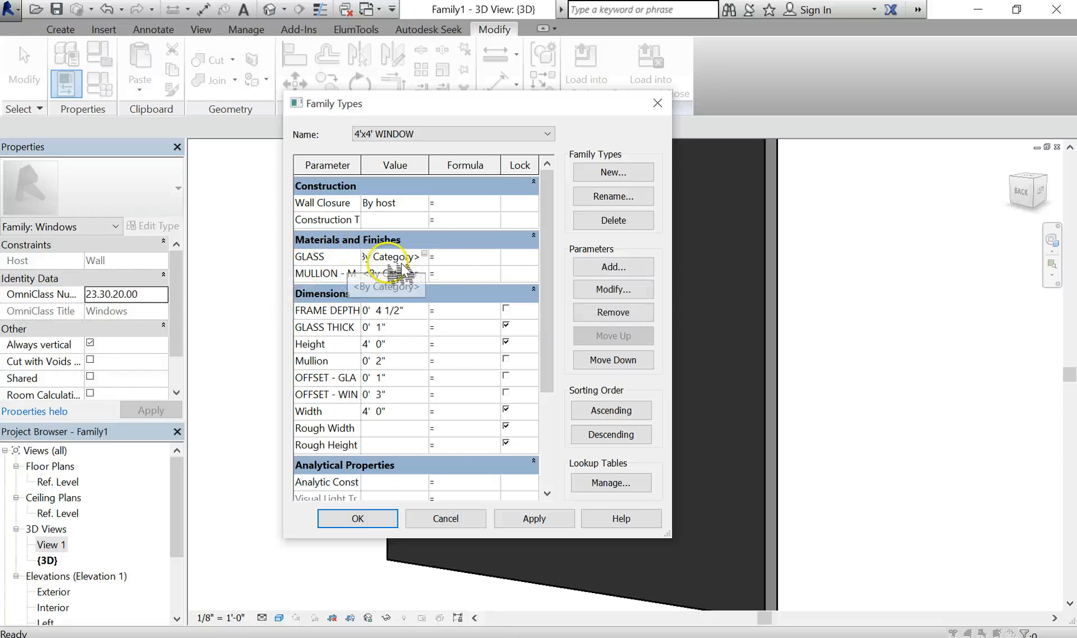
left_click(413, 278)
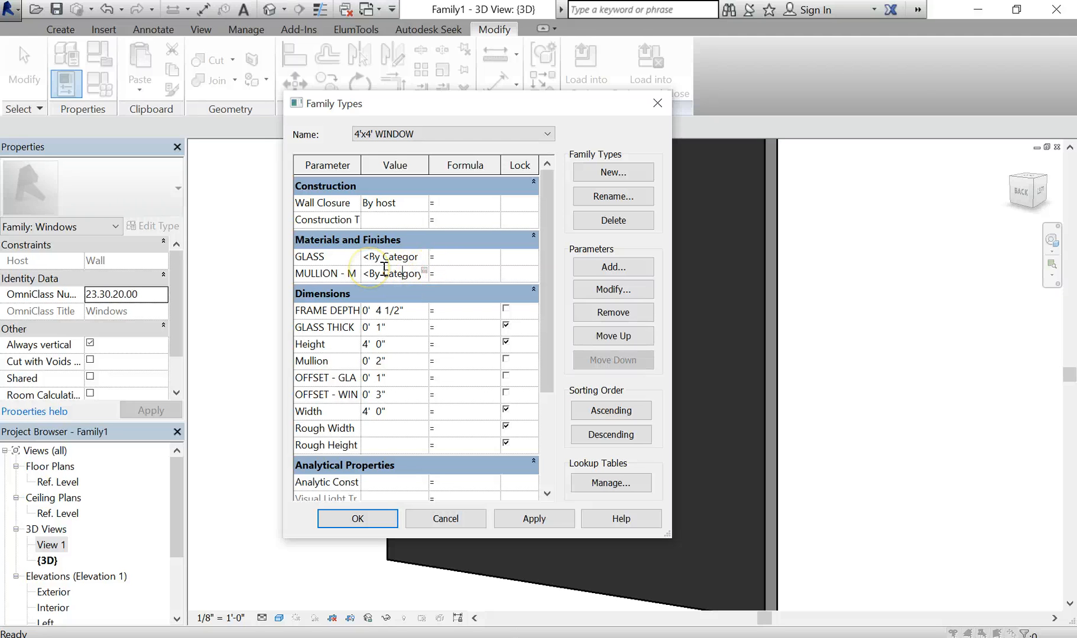
left_click(406, 257)
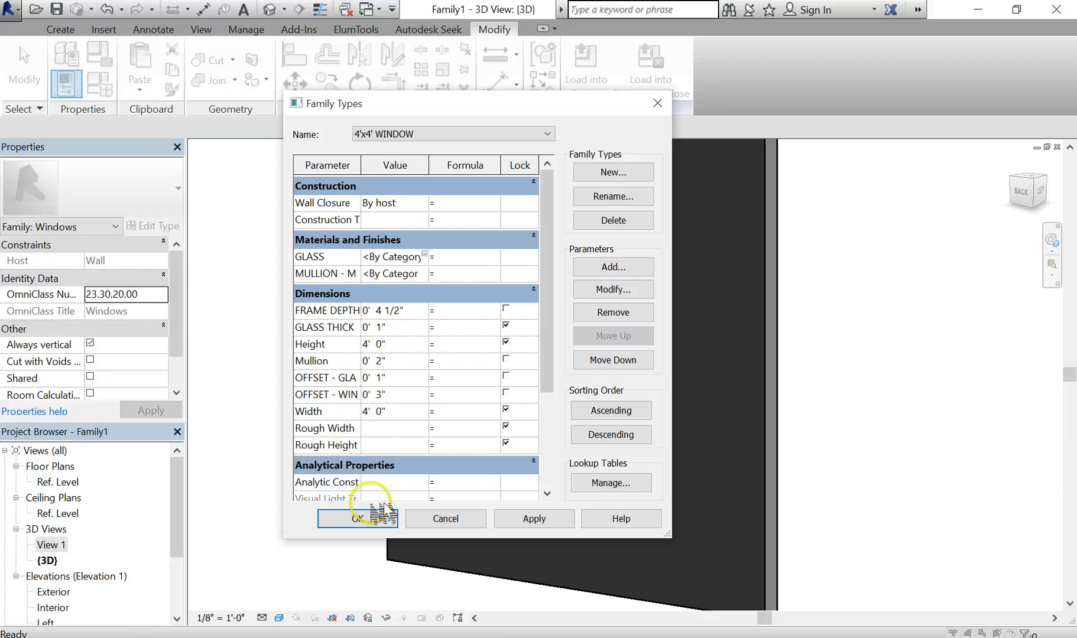
left_click(357, 520)
Pan and orbit the 3D view so the wall and window face straight on
scroll(329, 405, "down", 3)
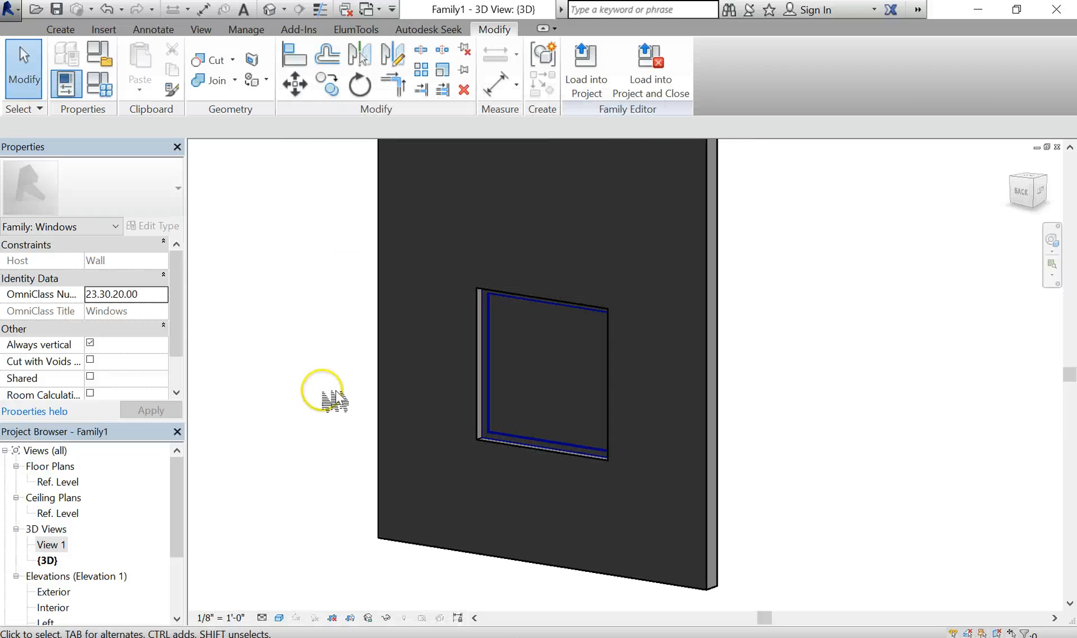
scroll(313, 444, "up", 1)
middle_click_drag(337, 443, 428, 452)
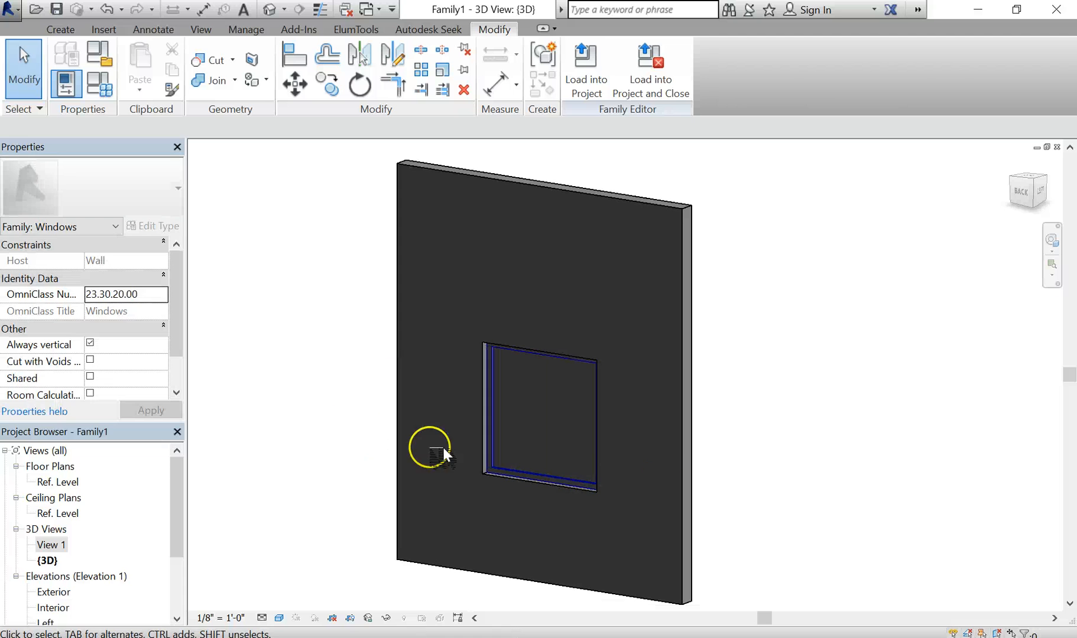
middle_click_drag(641, 496, 707, 472, "shift")
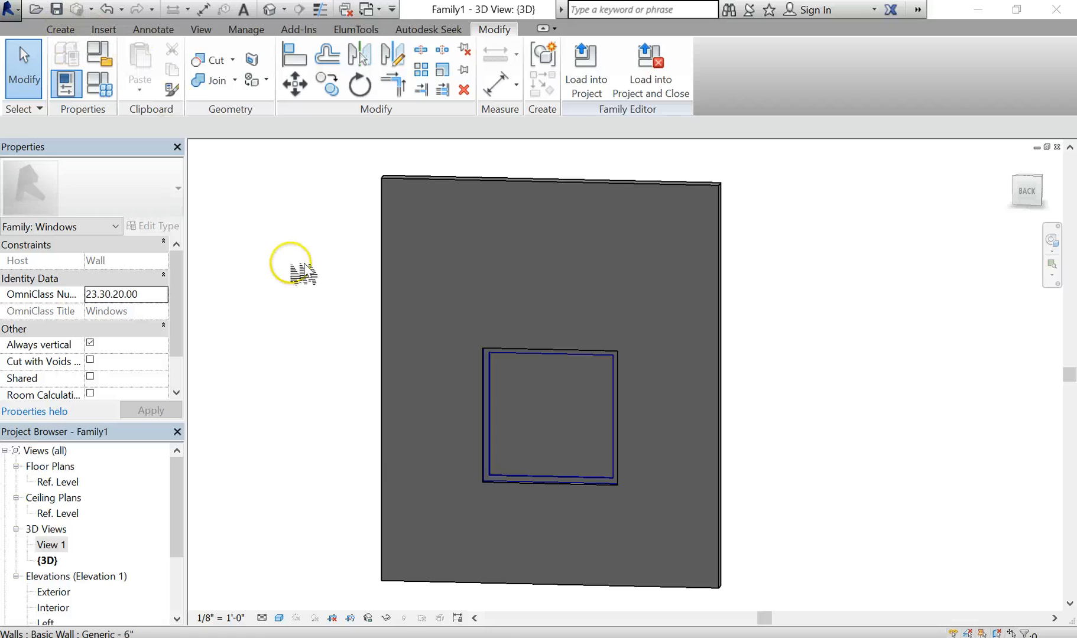
middle_click_drag(325, 294, 389, 283)
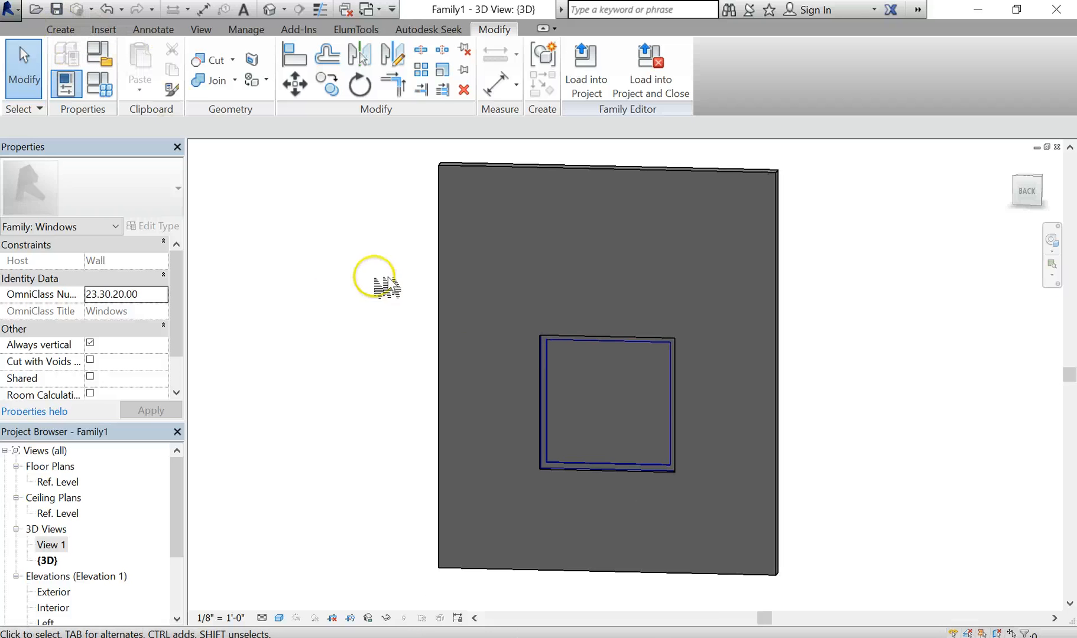
Save the window as a Revit family file
left_click(29, 18)
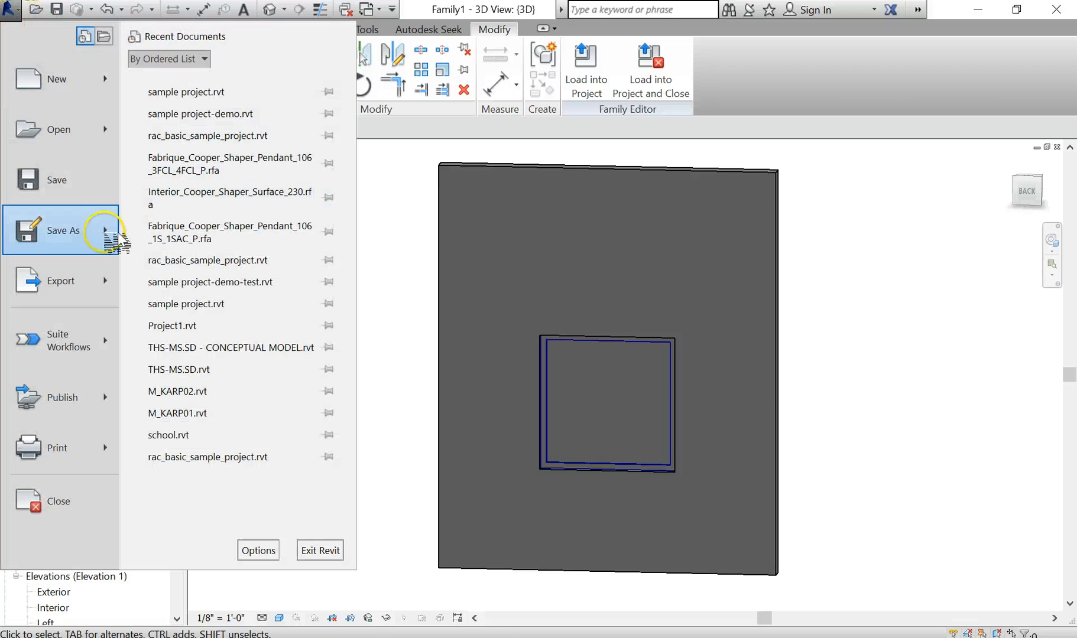
mouse_move(86, 235)
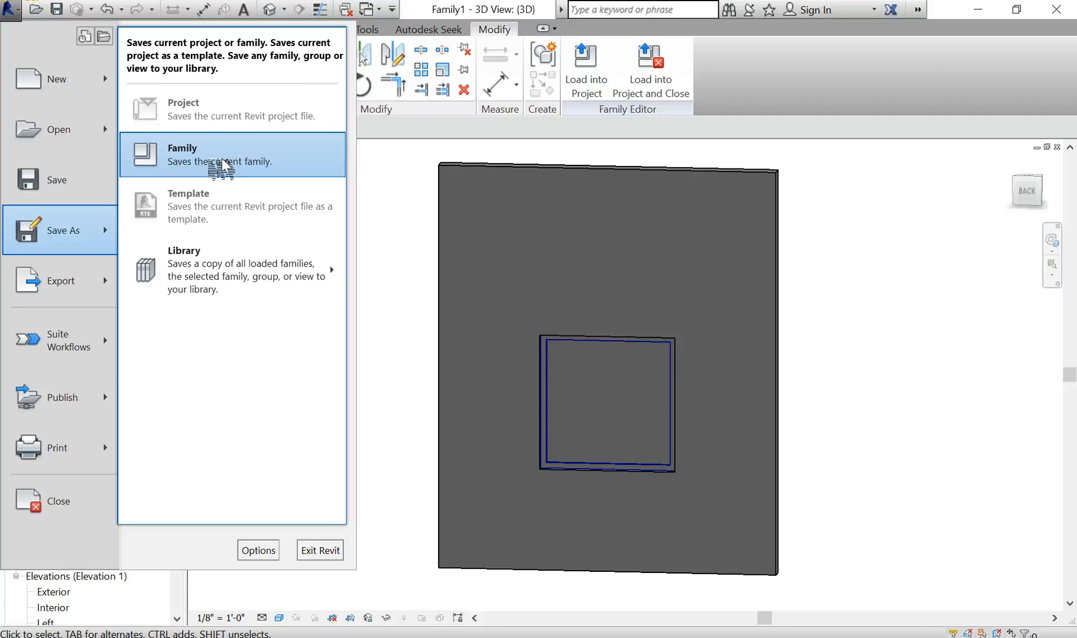
left_click(414, 140)
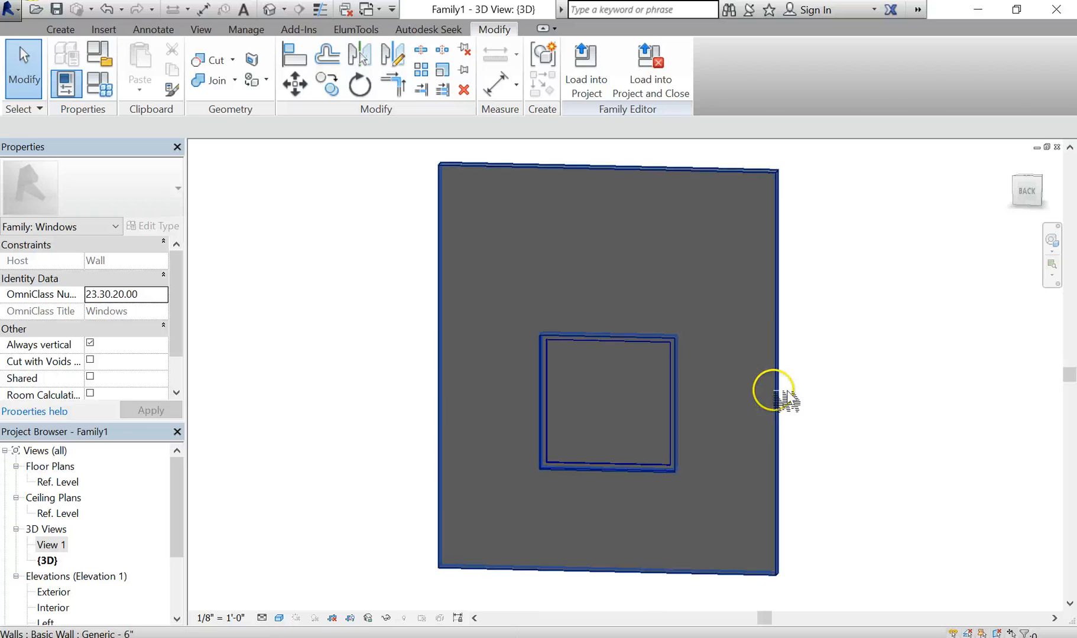
left_click(815, 541)
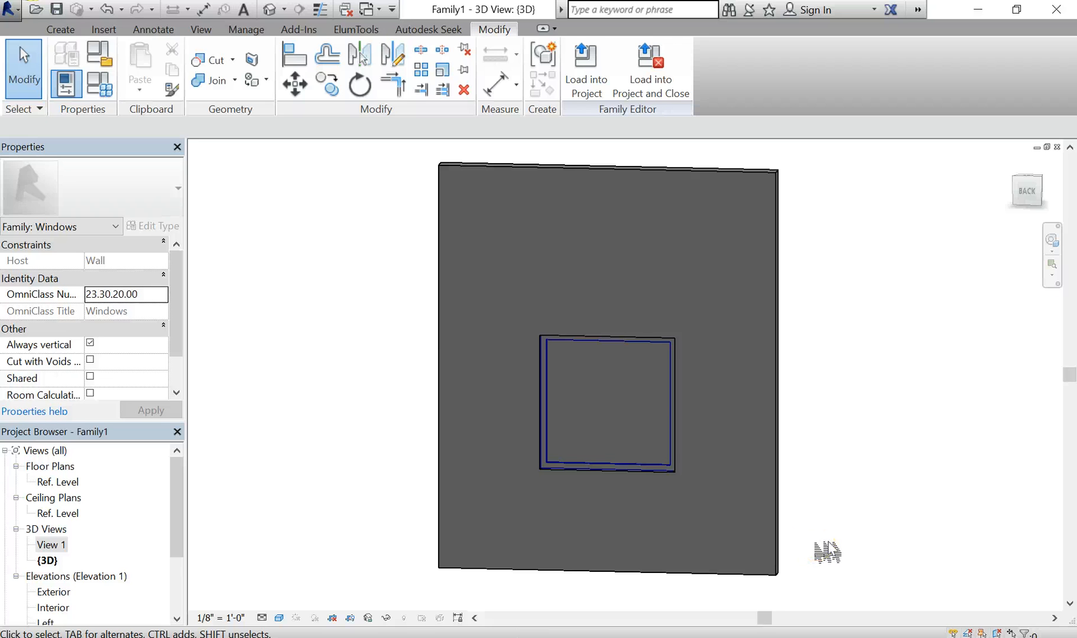